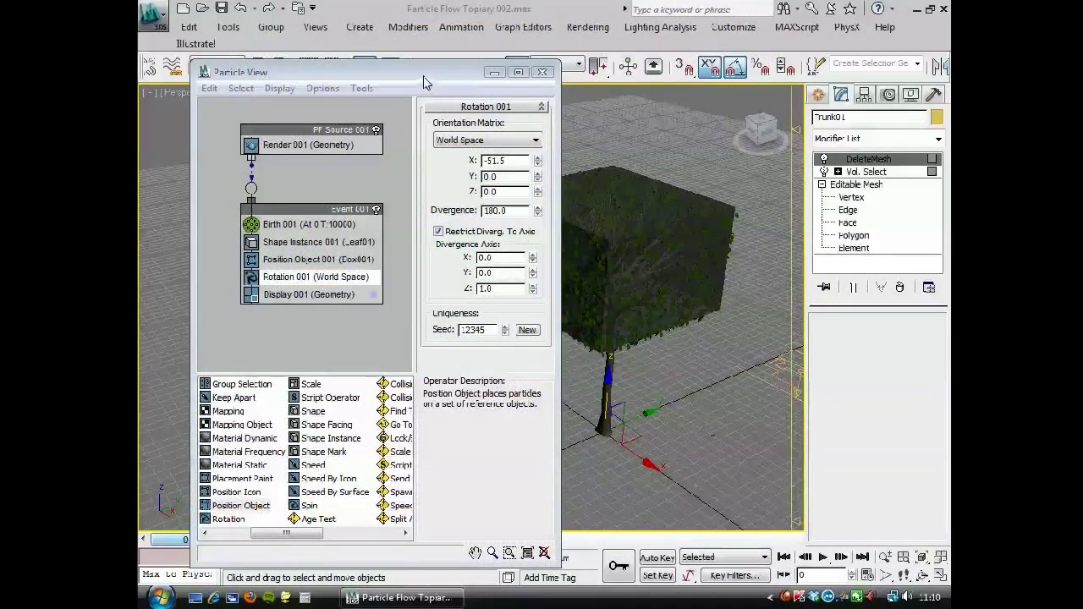
Copy the Shape Instance, Position Object, Rotation and Display operators from the event
drag(426, 80, 452, 44)
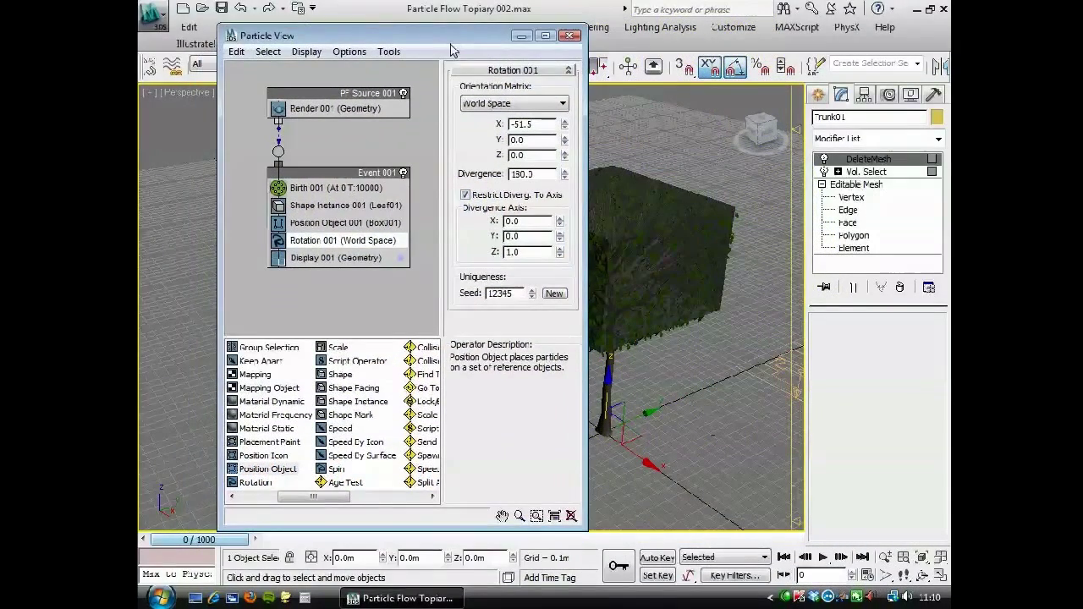
click(324, 206)
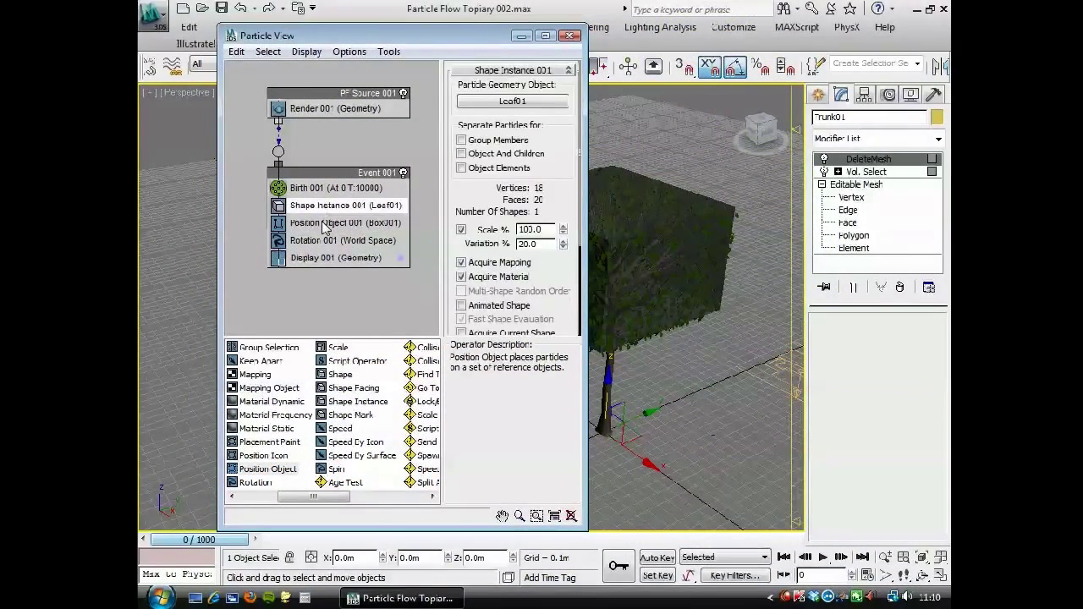
ctrl+click(322, 224)
ctrl+click(321, 240)
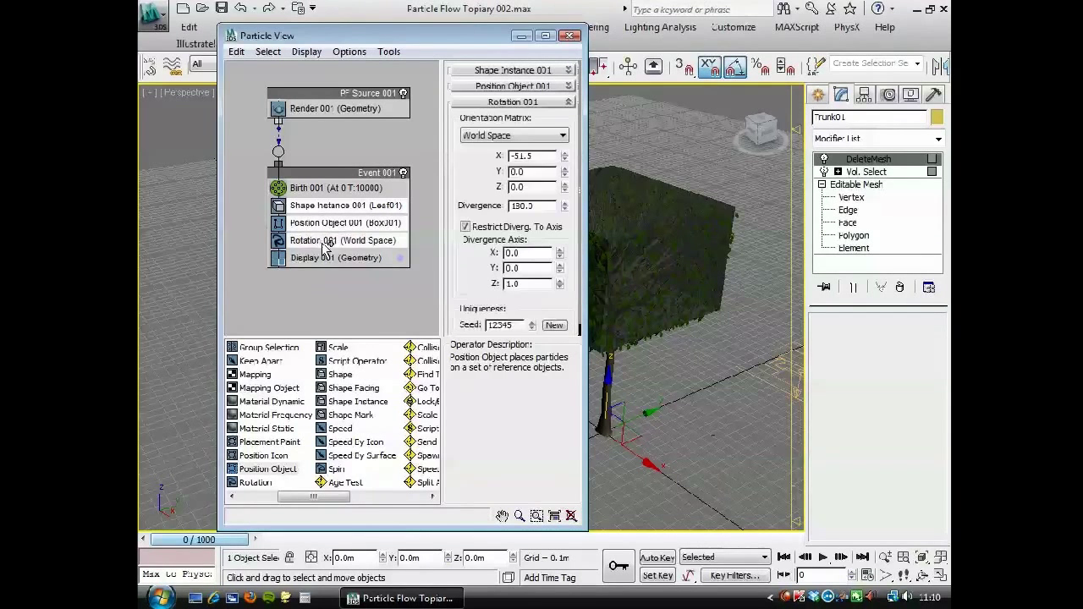
ctrl+click(324, 258)
right_click(320, 210)
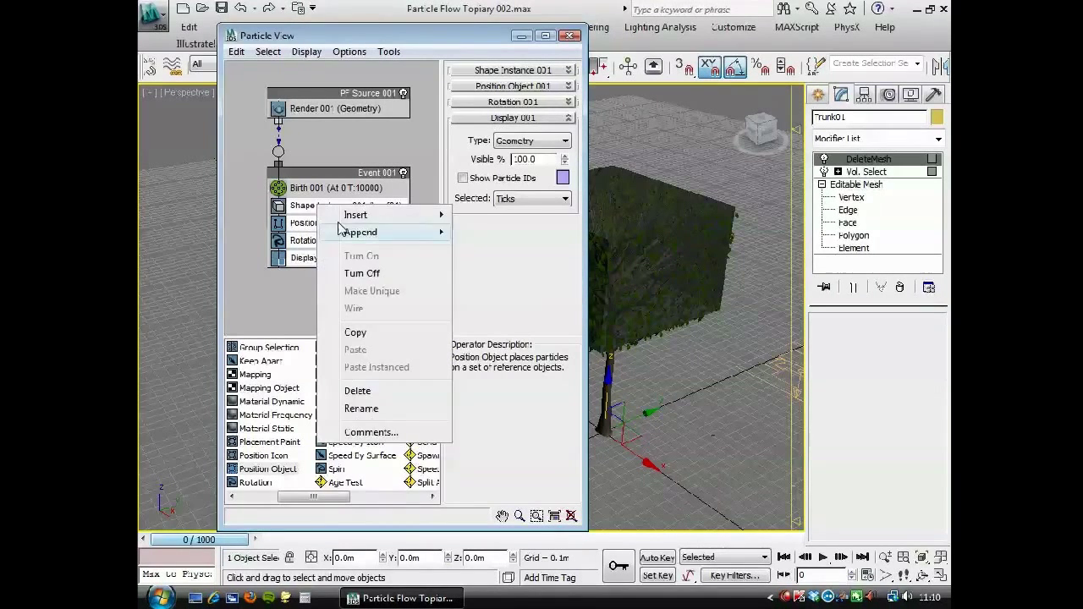
click(423, 332)
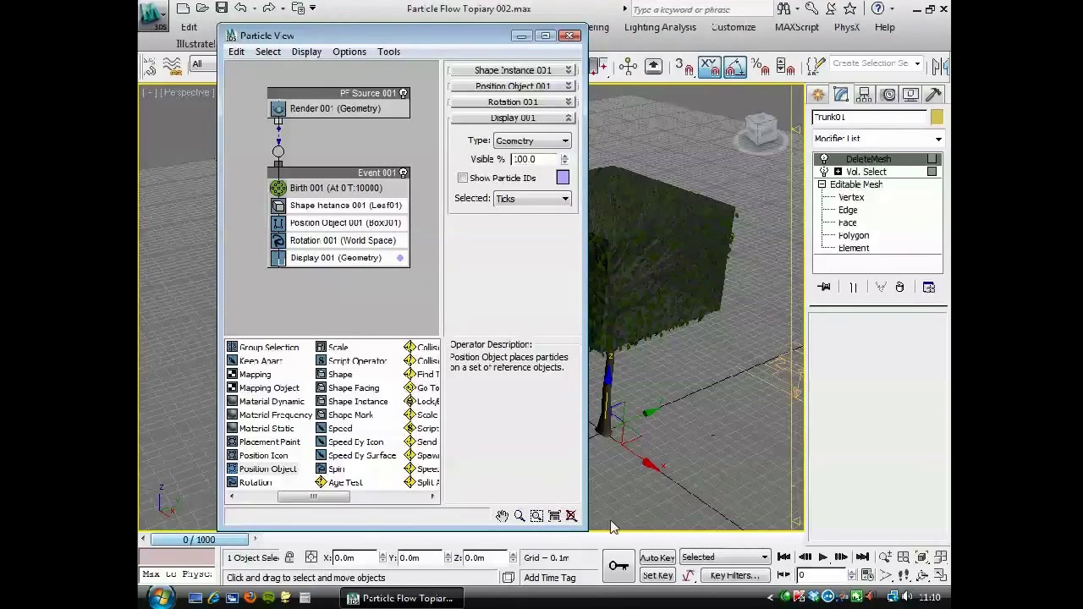
Paste the copied operators into empty graph space as a new, unconnected Event 002
drag(586, 512, 780, 518)
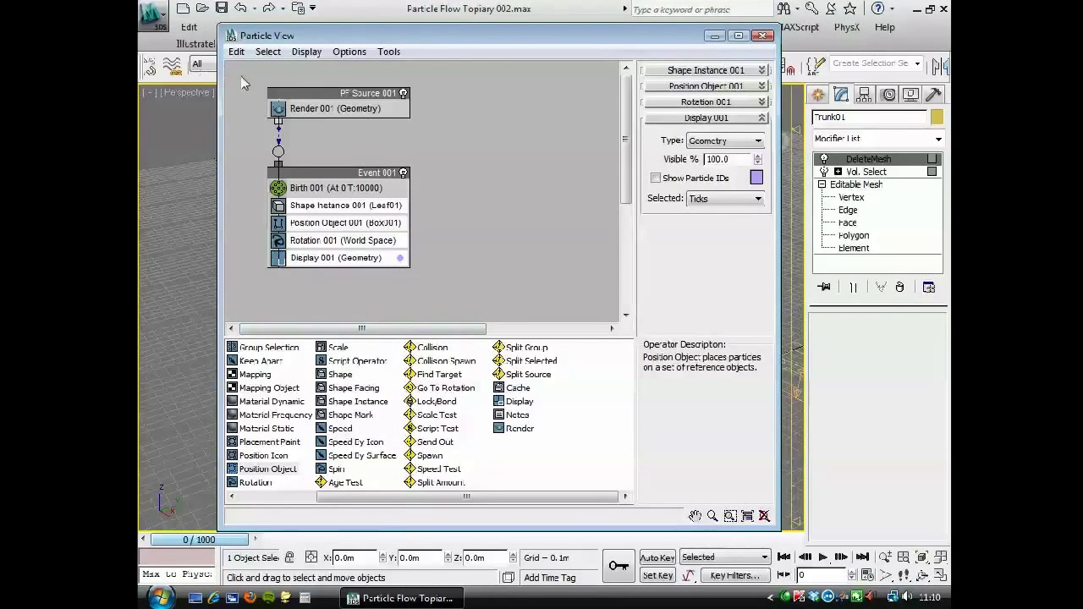
drag(250, 77, 455, 264)
drag(301, 94, 477, 96)
click(415, 111)
right_click(301, 154)
click(288, 178)
right_click(297, 163)
click(334, 176)
drag(351, 175, 326, 238)
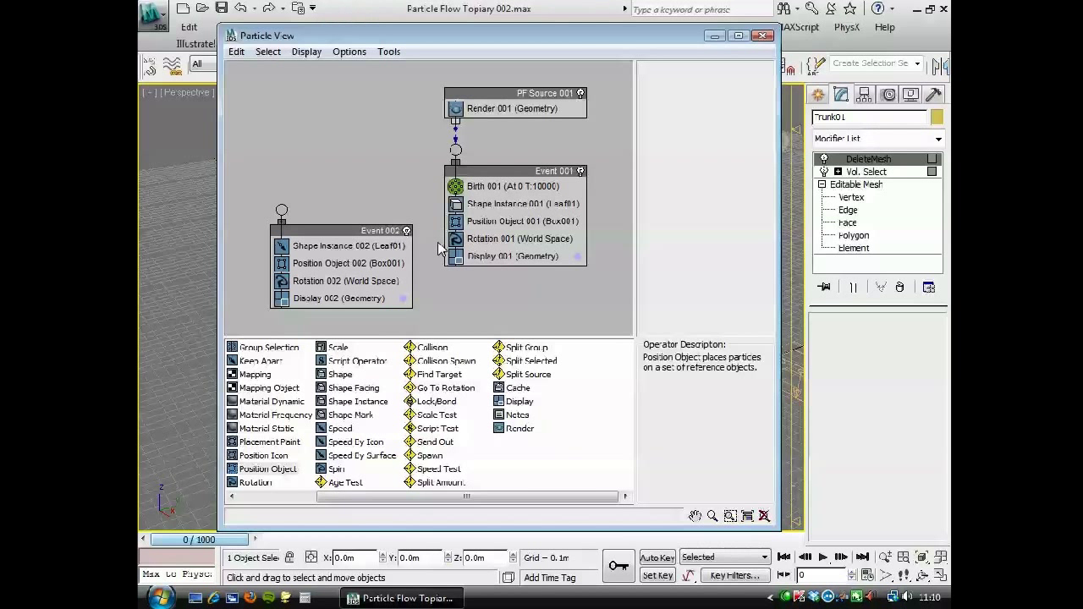
Rename the original Event 001 to Surface
click(502, 221)
scroll(651, 288, down, 2)
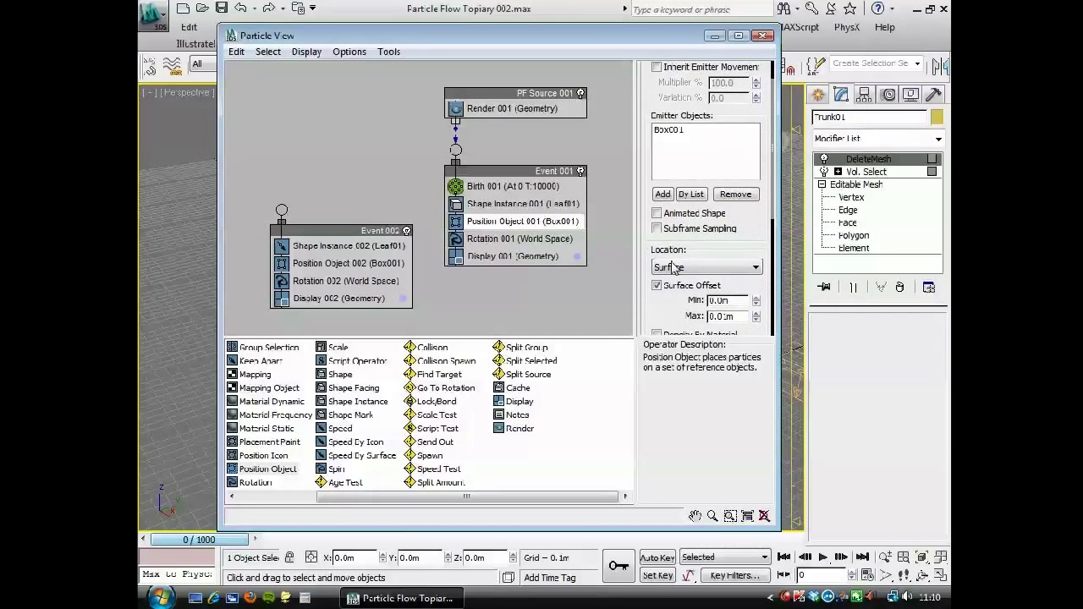
click(554, 173)
right_click(555, 174)
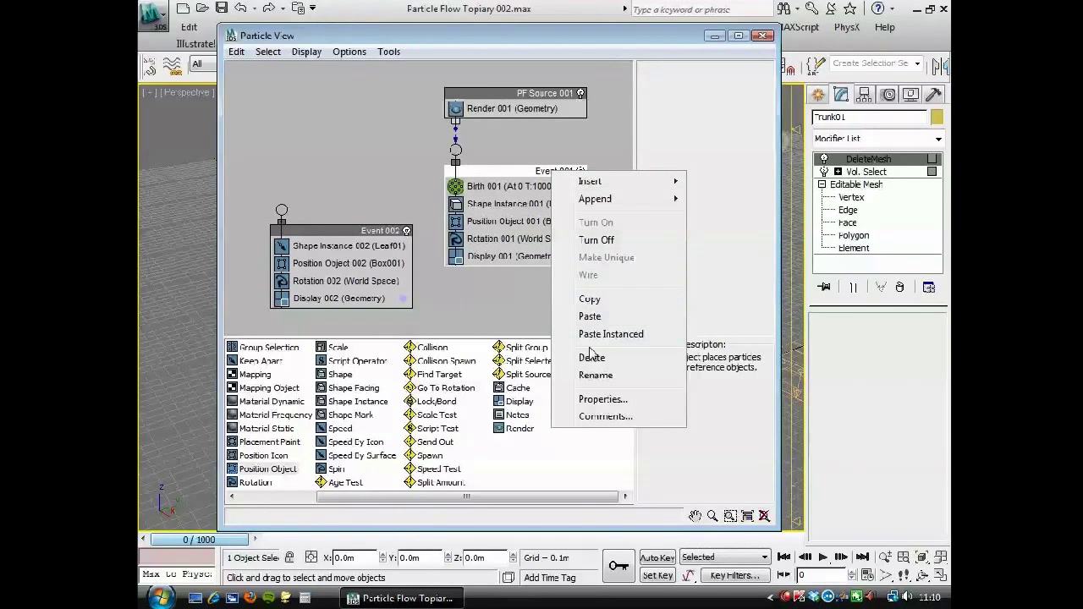
click(598, 378)
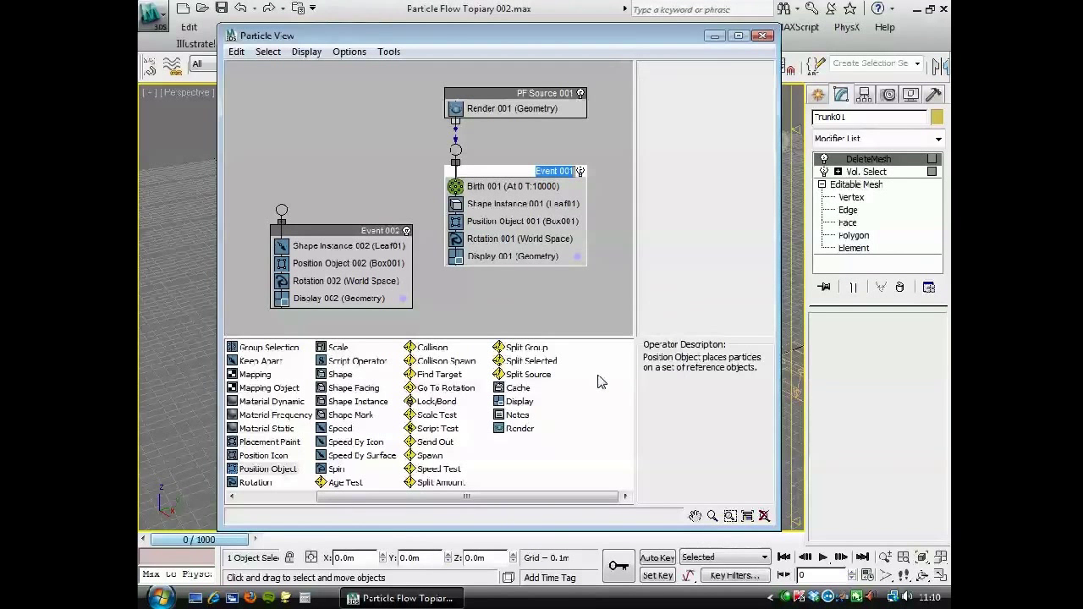
text(Surface)
key(Return)
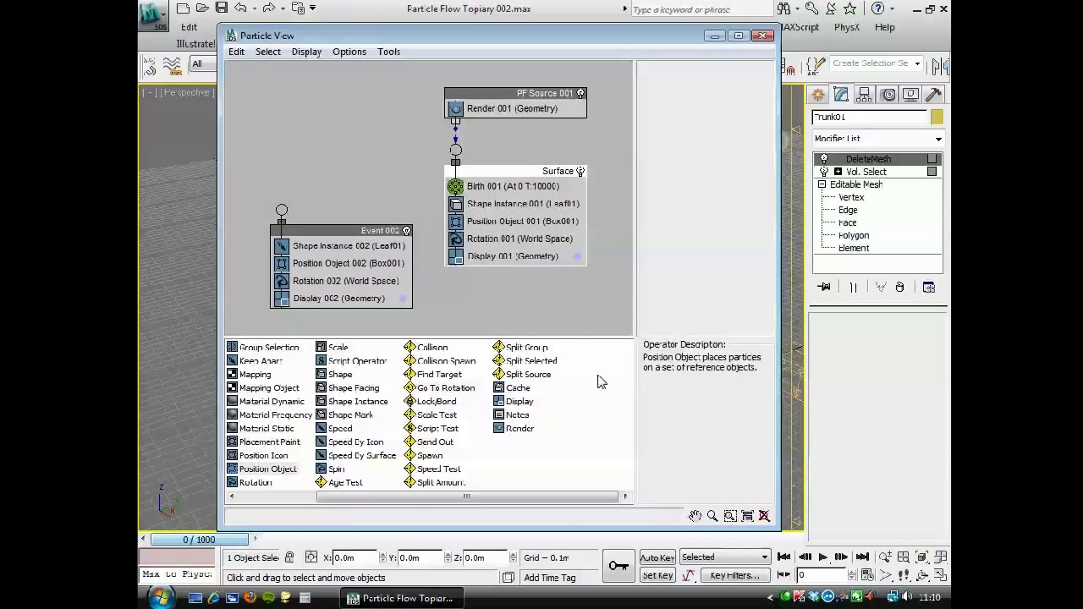
Rename the pasted Event 002 to Volume
right_click(378, 237)
click(413, 434)
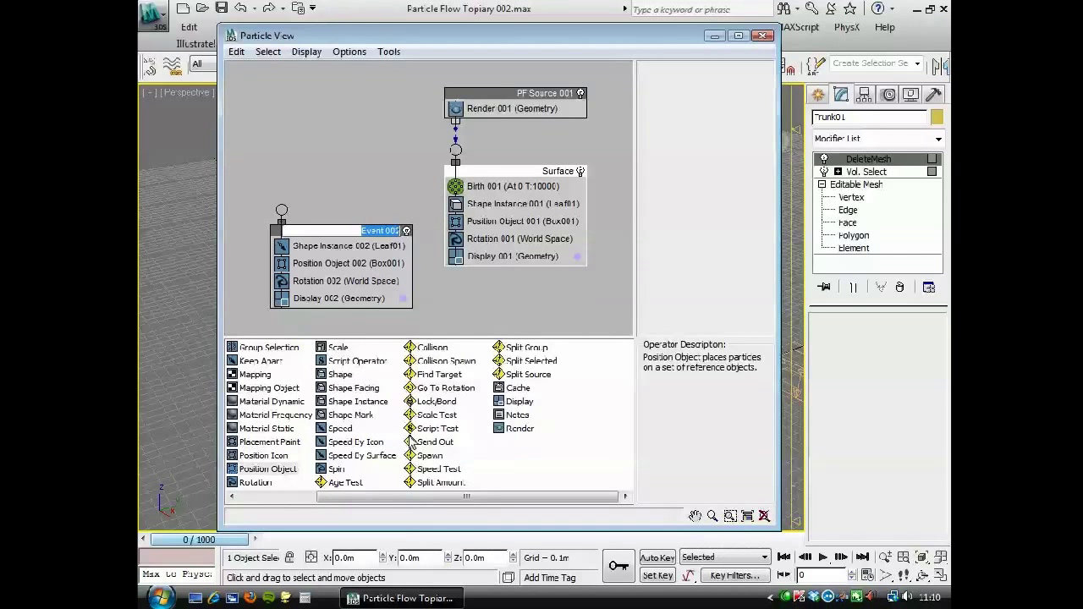
text(Volume)
key(Return)
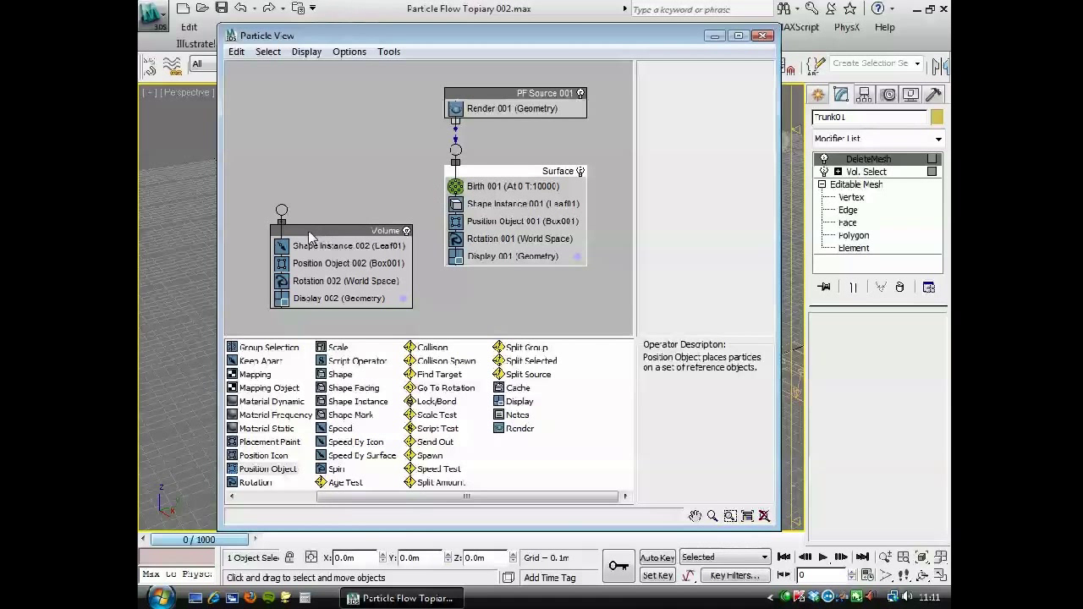
Add a 50% Split Amount test under Birth 001 and wire its output into the Volume event
drag(323, 236, 312, 230)
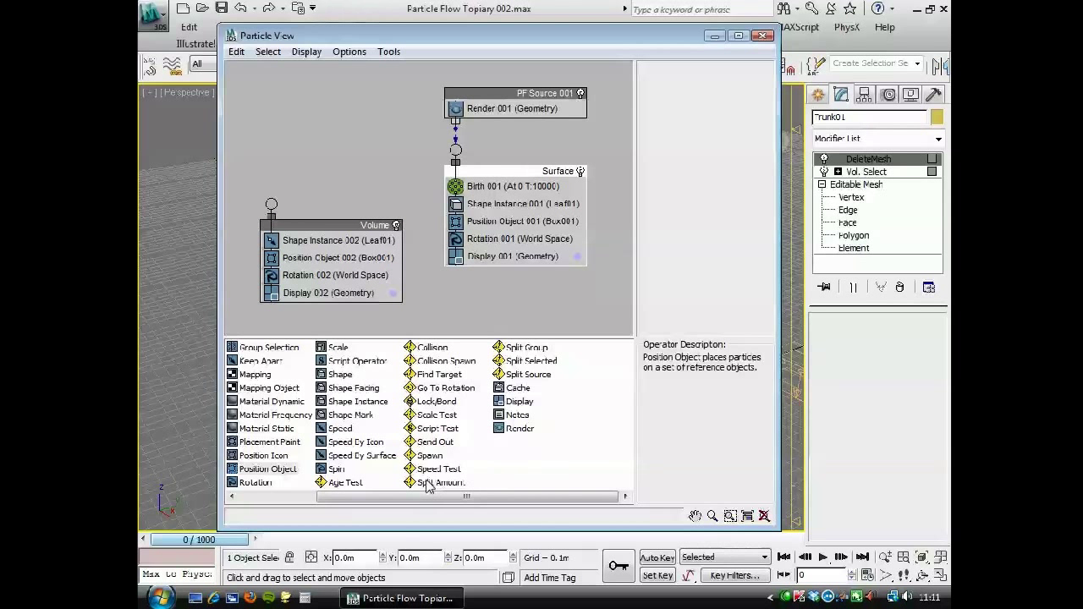
drag(427, 486, 473, 200)
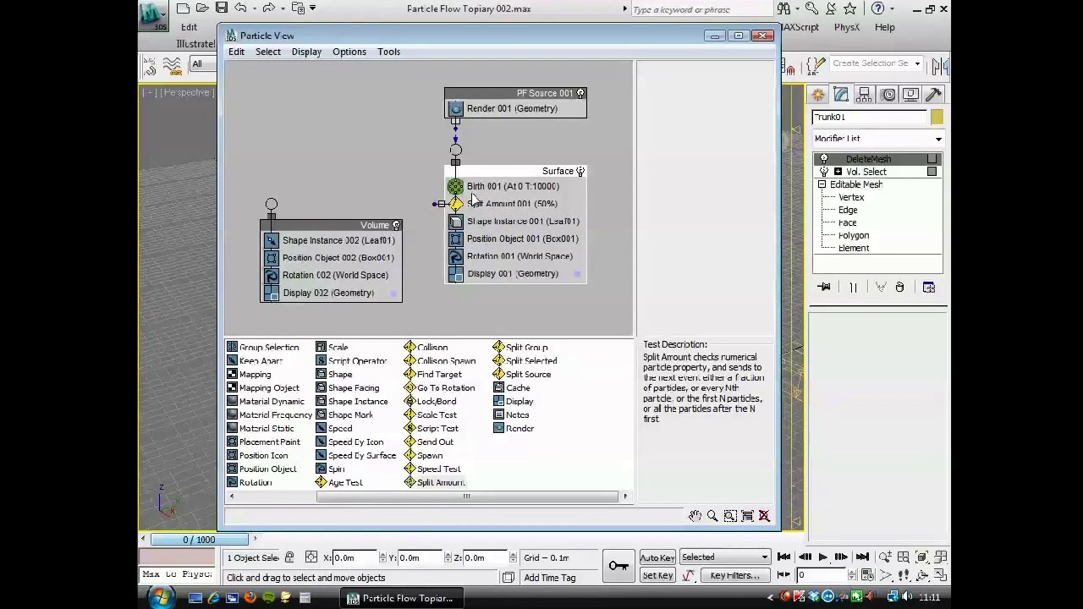
click(520, 210)
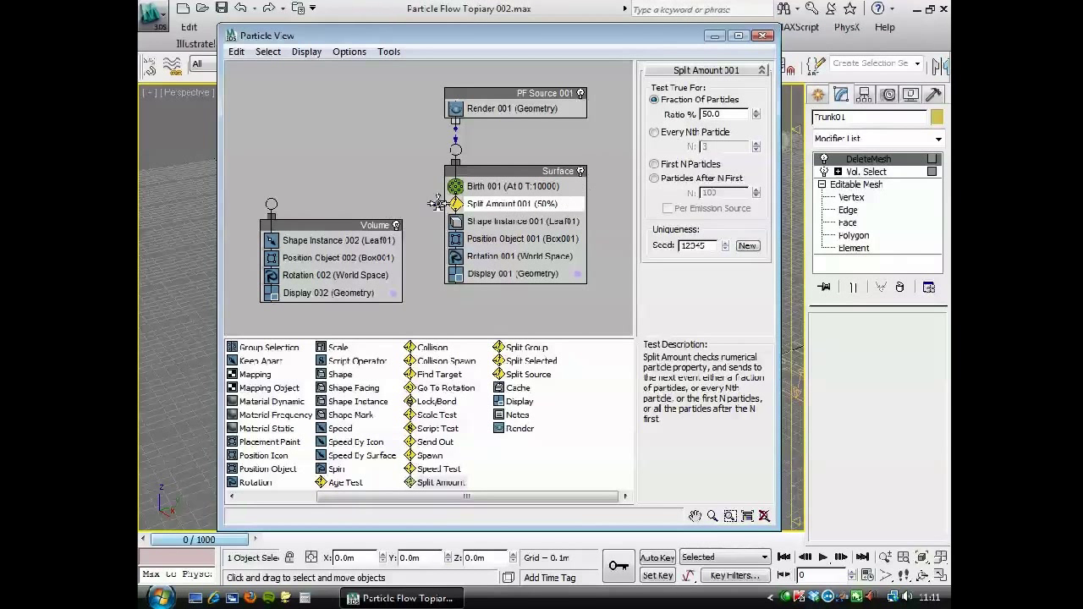
drag(433, 203, 271, 201)
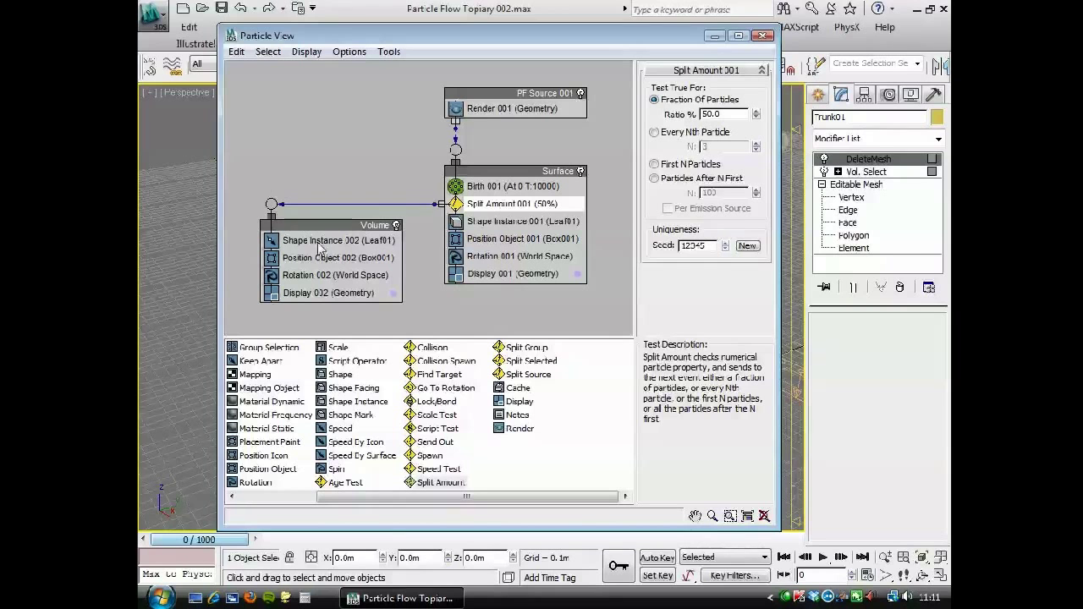
drag(775, 305, 604, 296)
middle_drag(663, 302, 715, 309)
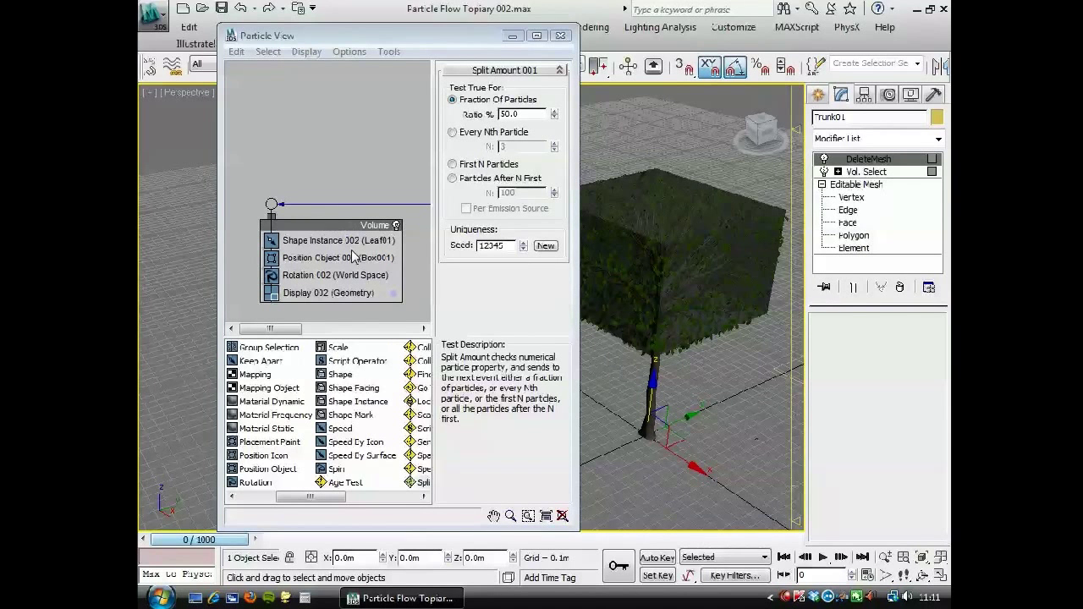
Set Position Object 002's Location to Volume so leaves fill Box001
click(312, 262)
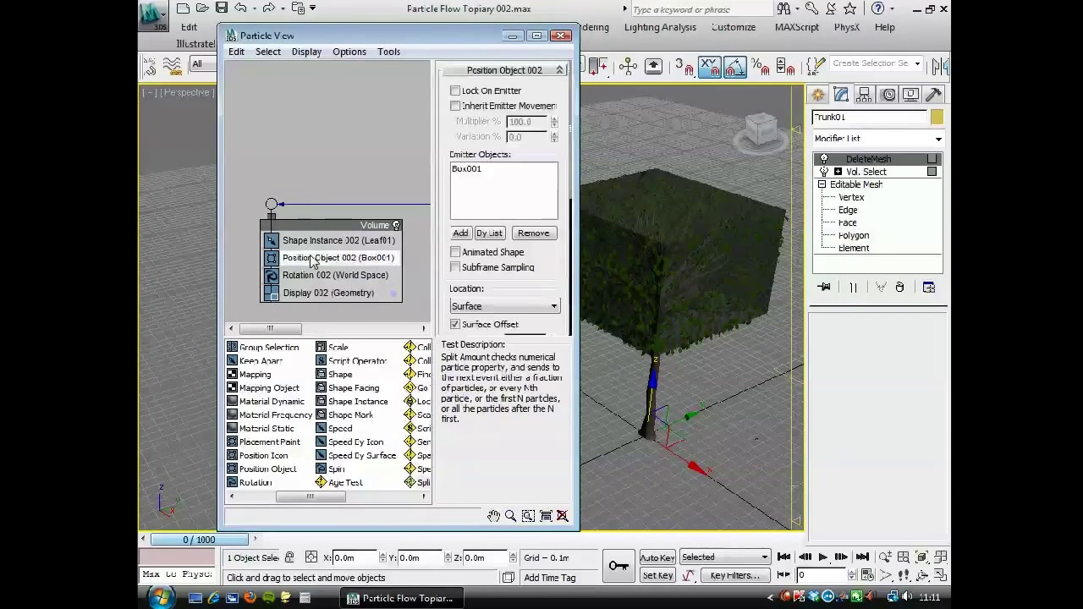
drag(547, 279, 548, 201)
click(554, 229)
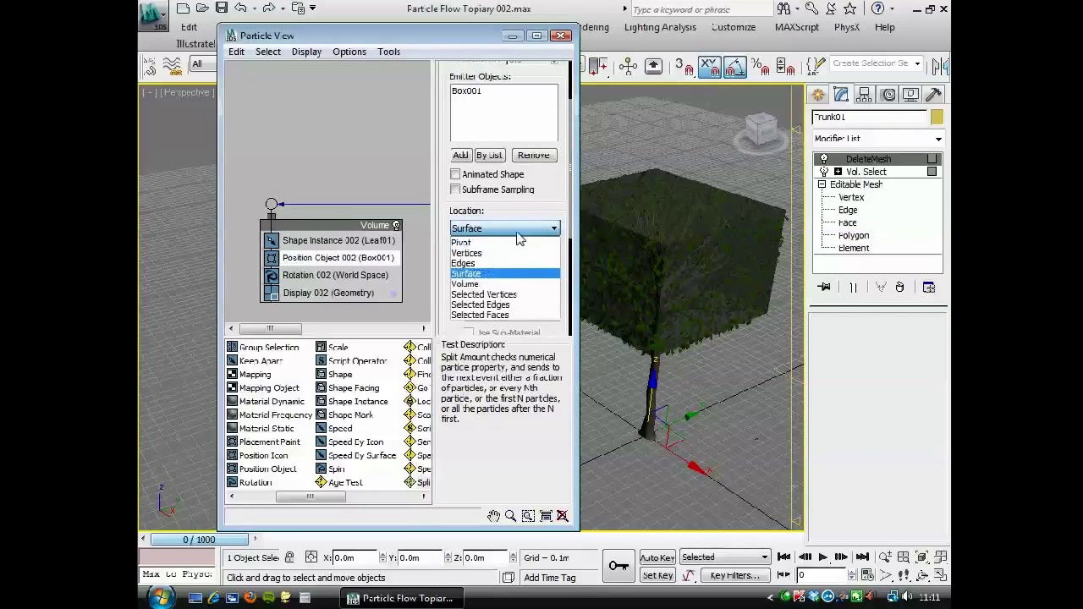
click(474, 281)
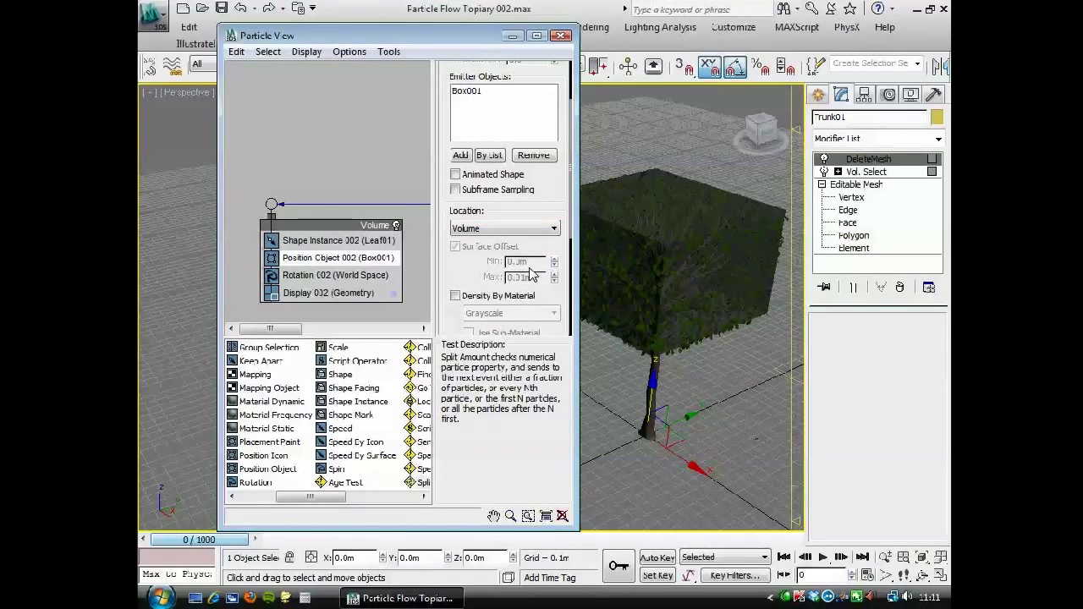
middle_click(691, 363)
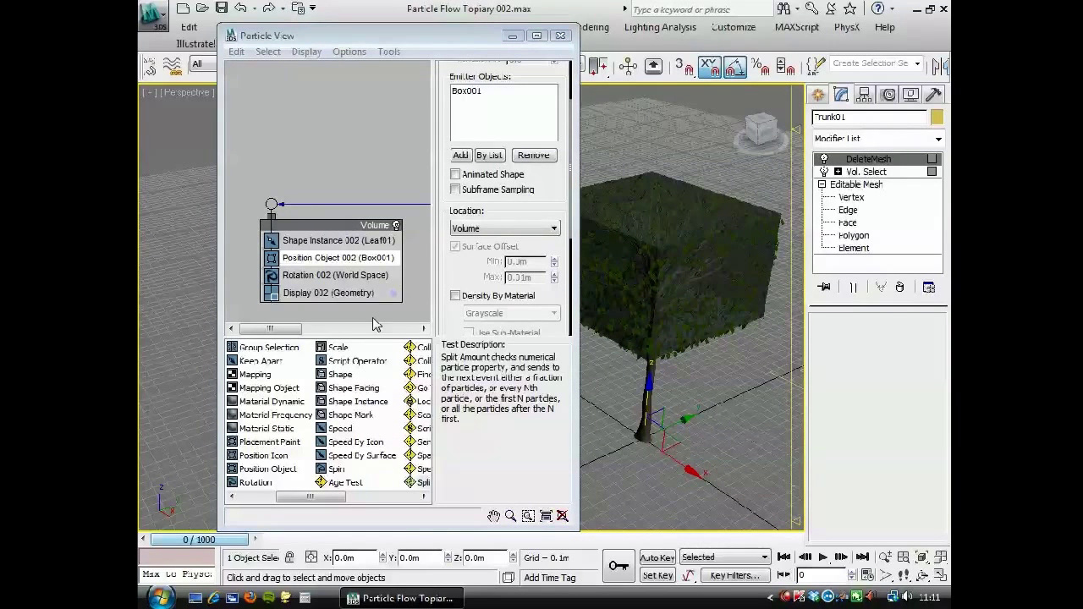
Refresh the particles by nudging Birth 001's Amount to 9999 and back to 10000
click(342, 328)
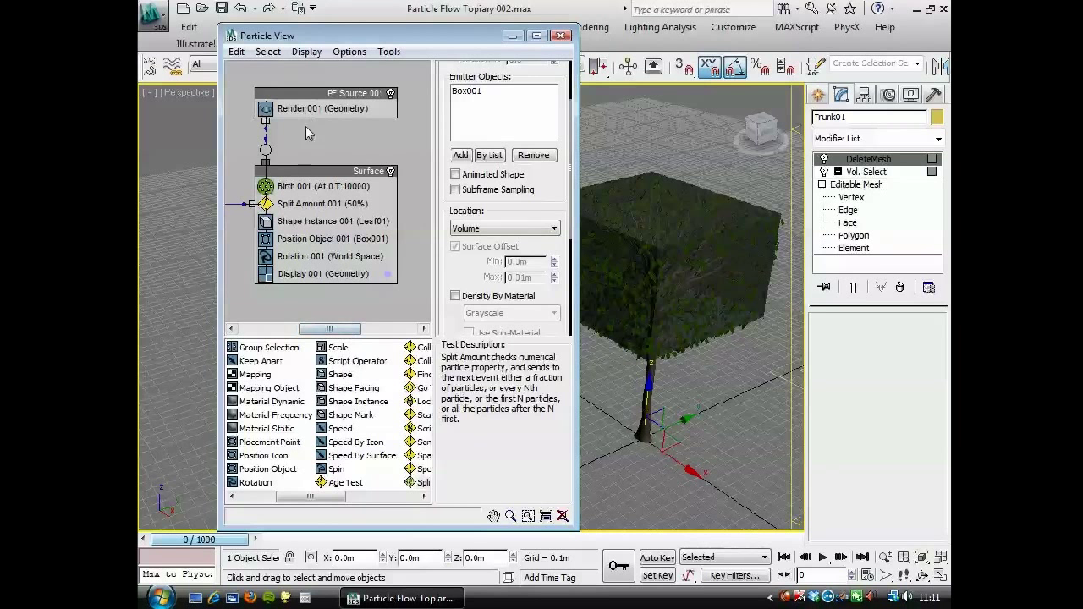
click(308, 188)
click(554, 128)
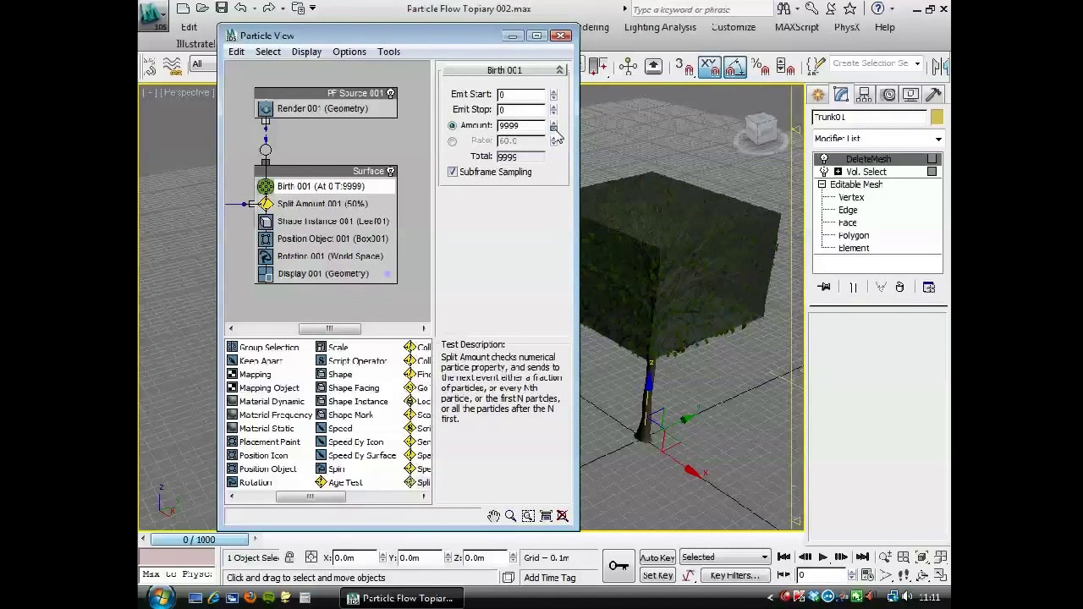
click(553, 122)
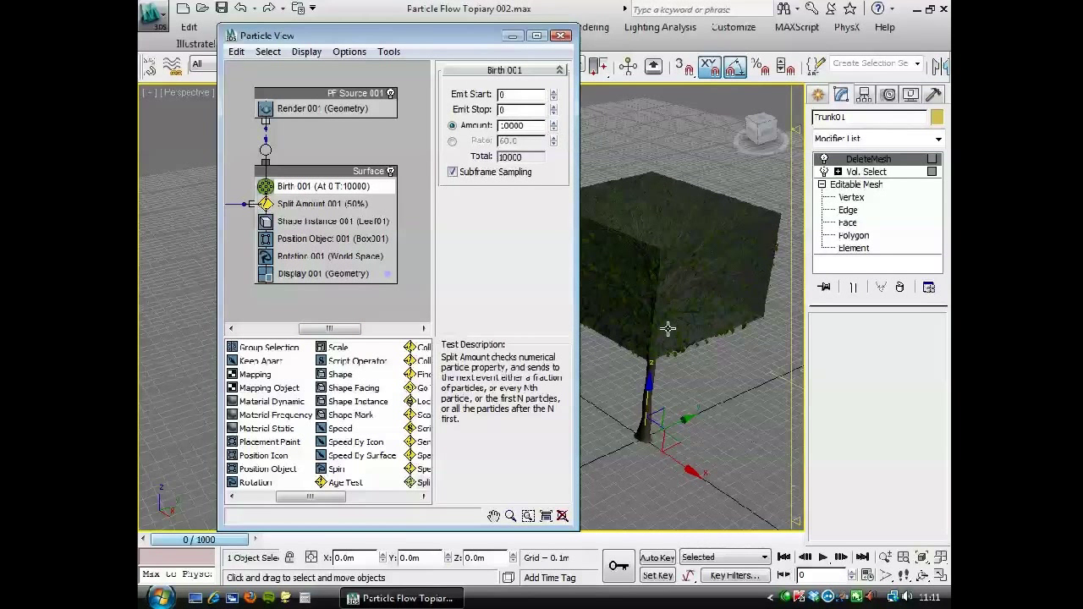
alt+middle_drag(689, 355, 637, 347)
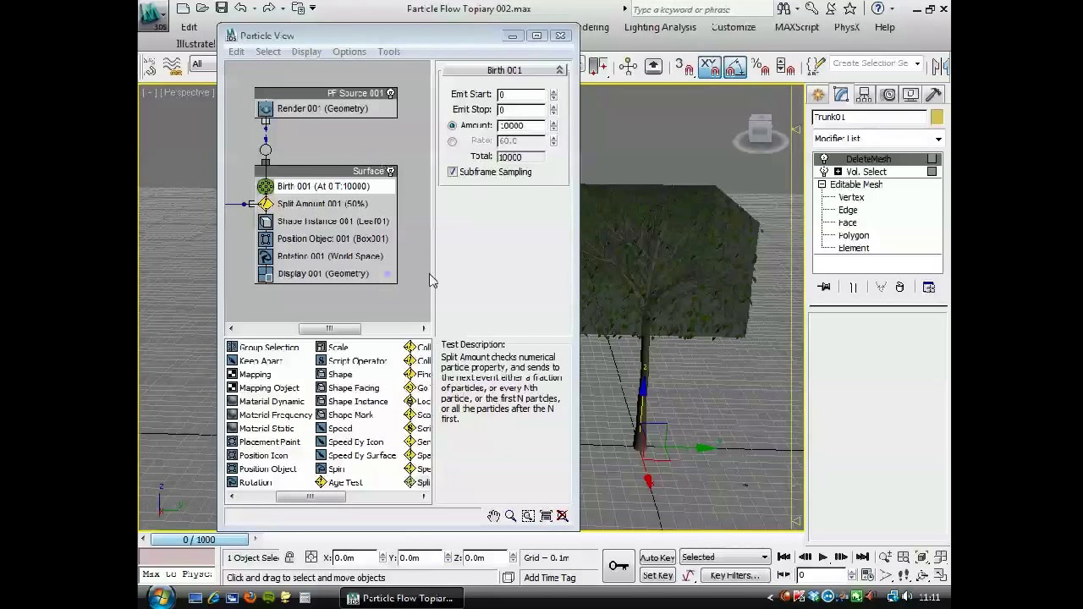
Set the Surface event's Shape Instance 001 to 120% scale with 40% variation
drag(578, 215, 717, 215)
drag(423, 330, 362, 336)
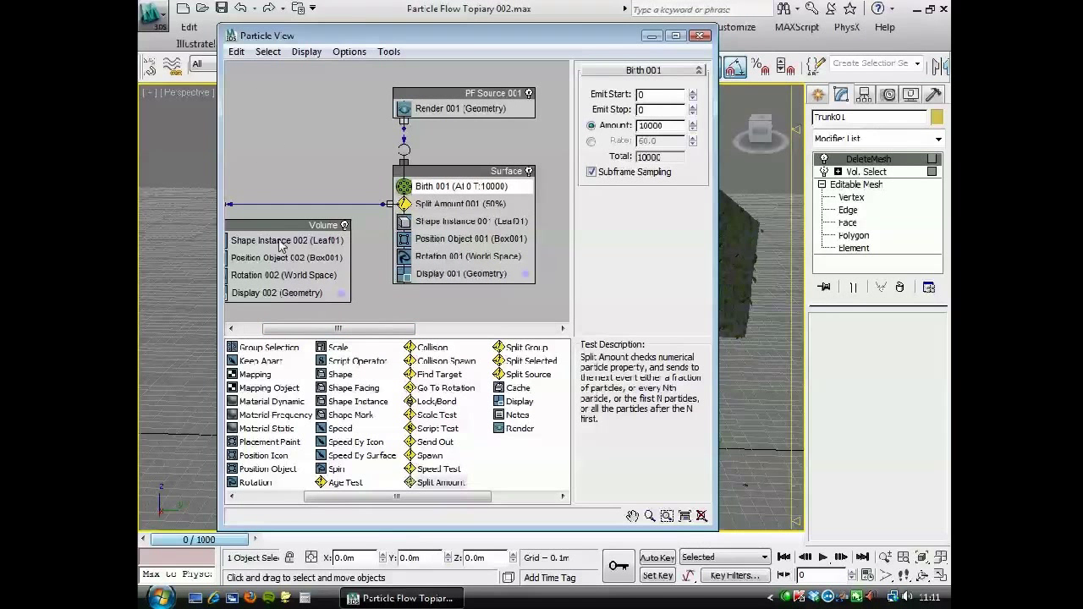
drag(288, 225, 312, 230)
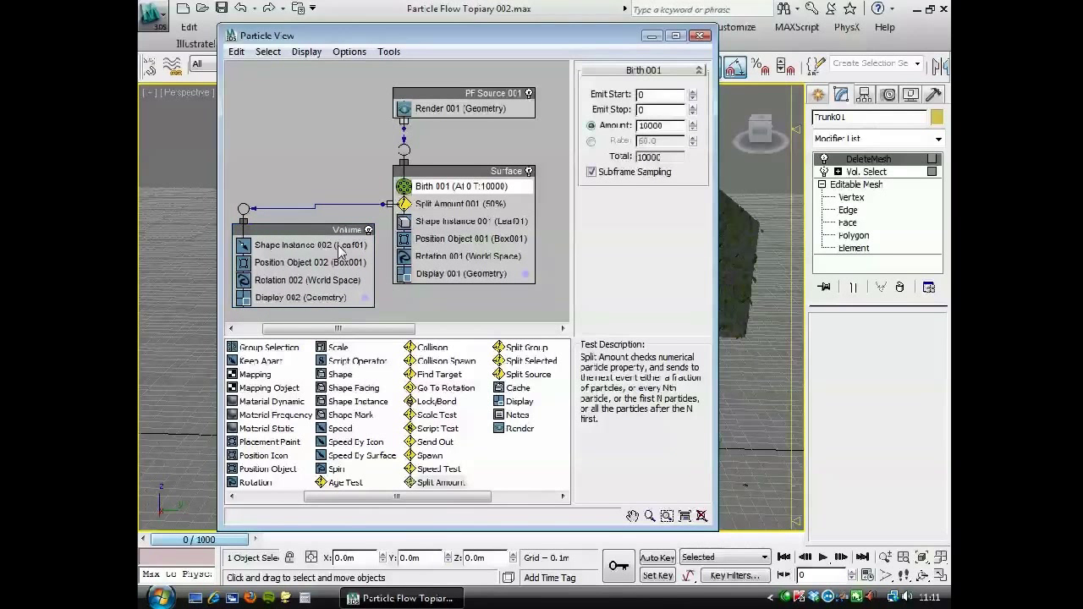
click(439, 221)
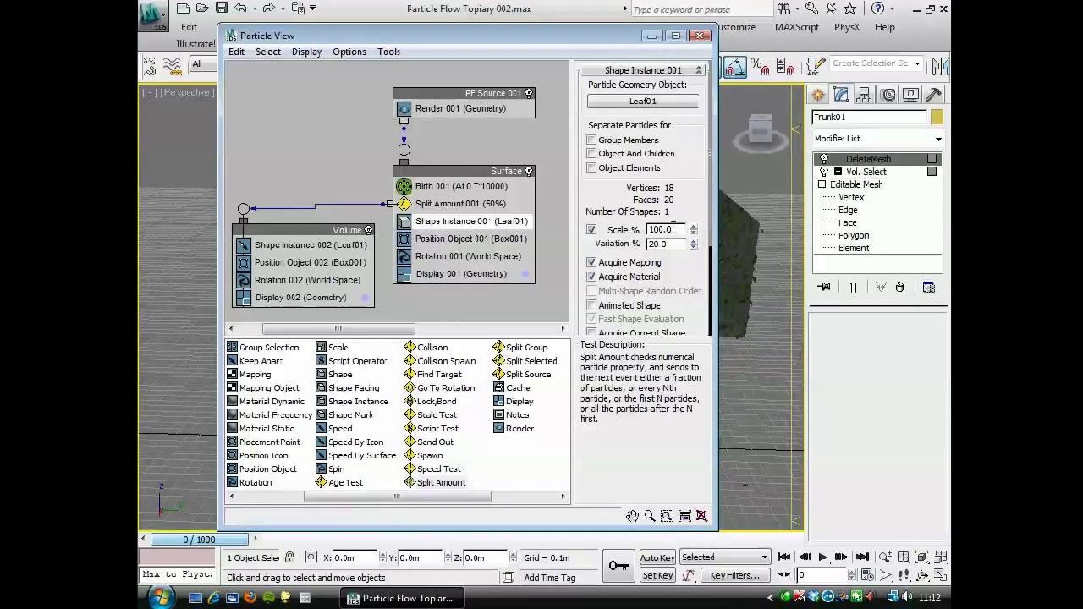
drag(673, 225, 606, 233)
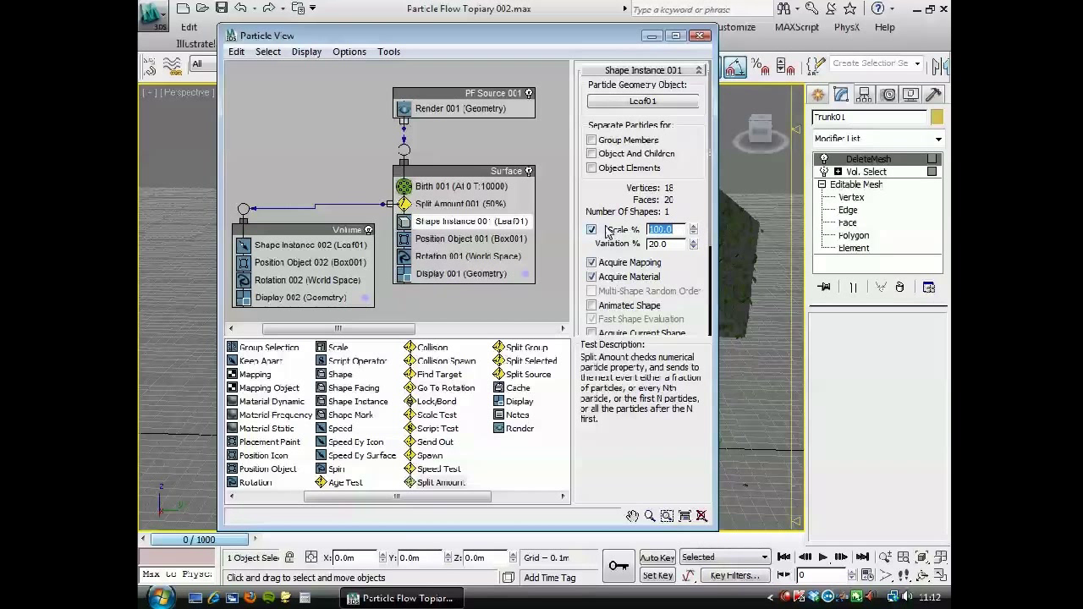
text(120)
key(Return)
key(Tab)
text(4)
Give the Volume event's Shape Instance 002 the same 120% scale and 40% variation
click(285, 244)
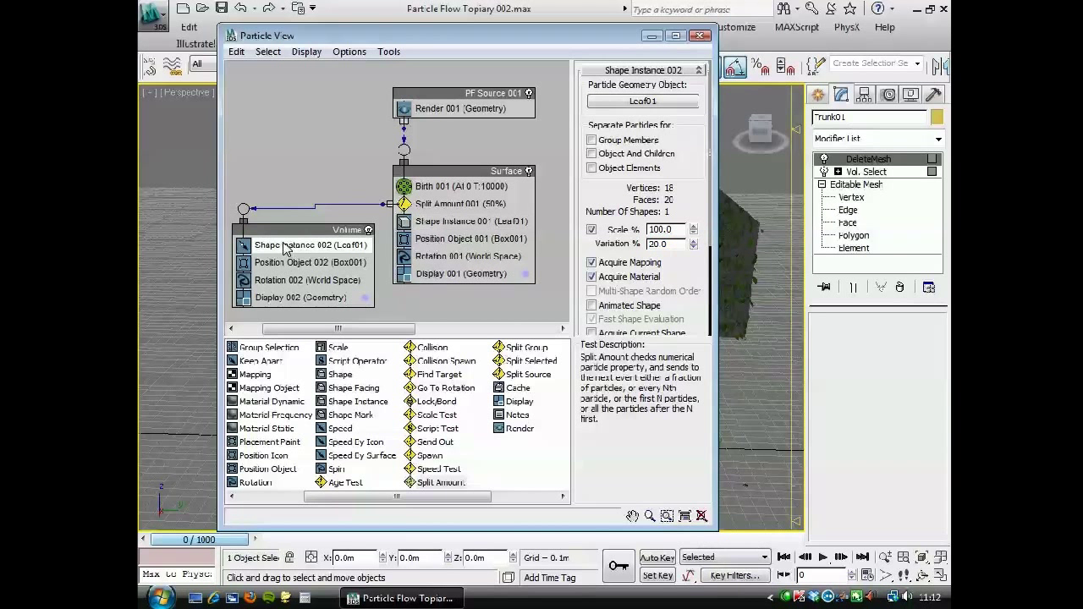
double_click(682, 229)
text(120)
double_click(673, 245)
text(40)
key(Return)
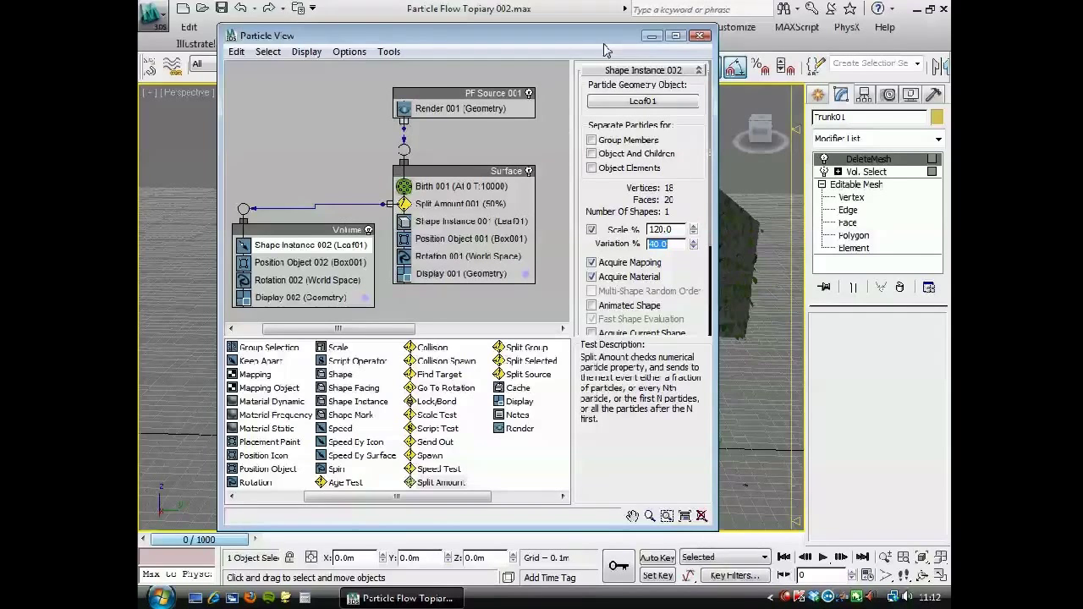
Recentre the tree in the viewport, close Particle View, and show the Create panel
drag(604, 43, 458, 36)
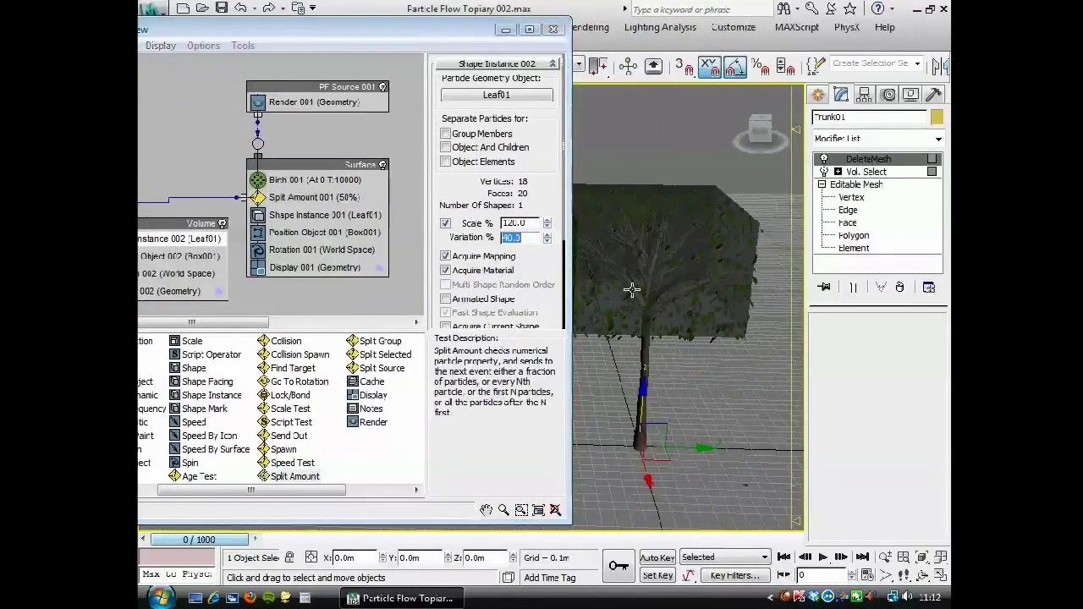
middle_drag(631, 289, 628, 293)
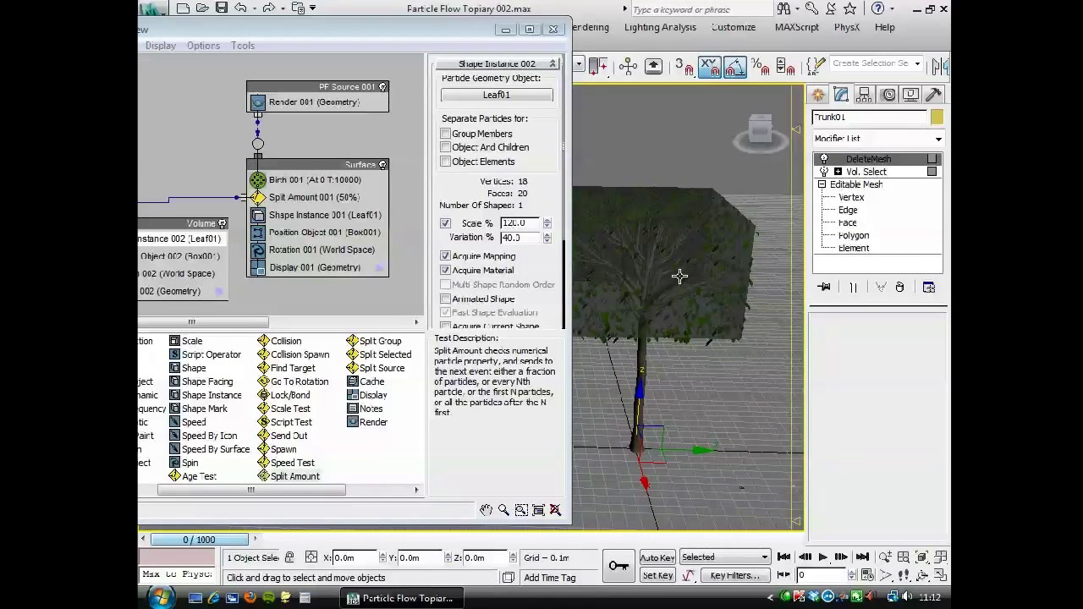
mouse_move(643, 349)
middle_down()
mouse_move(679, 339)
mouse_move(652, 337)
middle_up()
scroll(650, 338, down, 3)
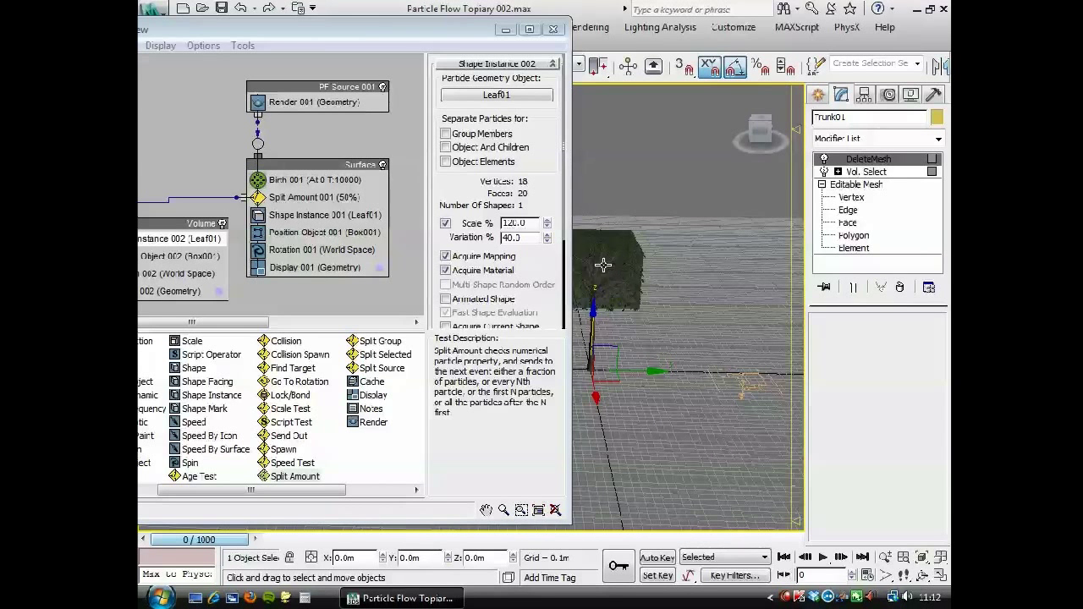
click(554, 31)
middle_drag(665, 363, 568, 355)
click(819, 96)
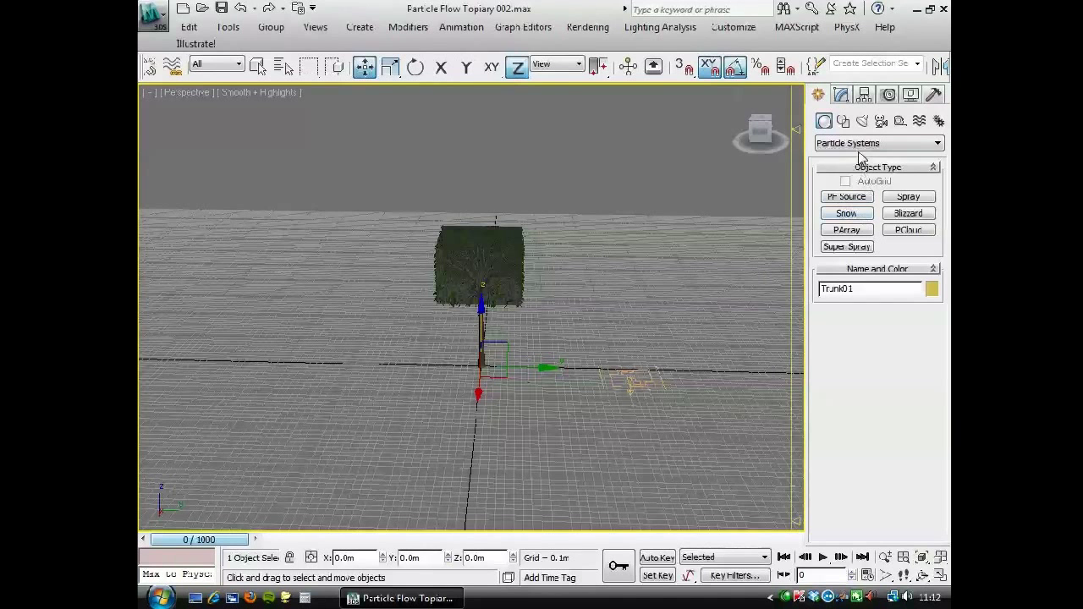
Place a VRayPlane at the tree's base and give it a dark grey object colour
click(861, 144)
click(831, 292)
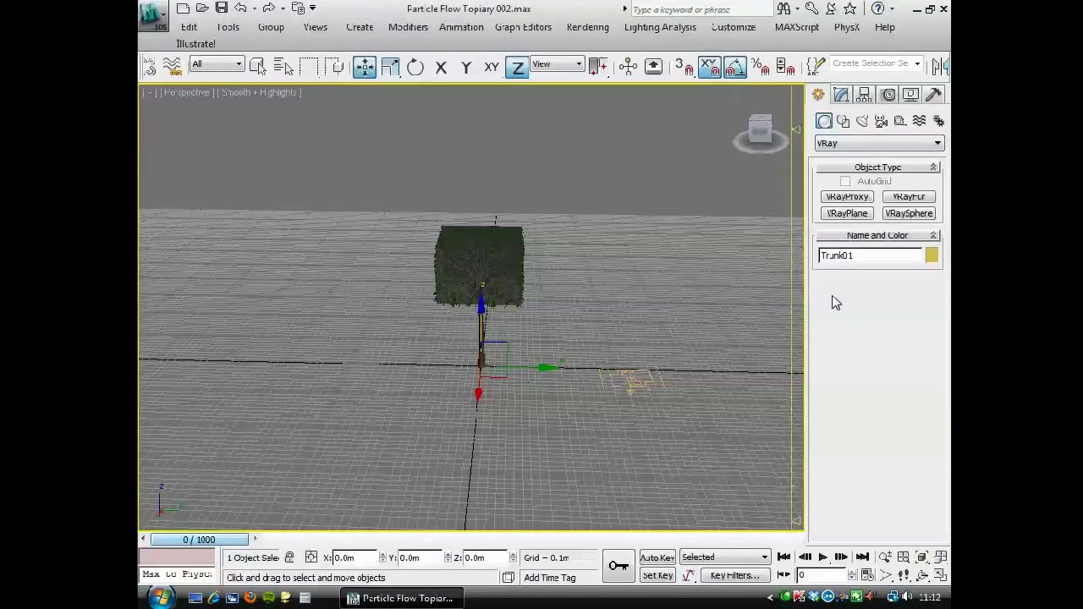
click(849, 213)
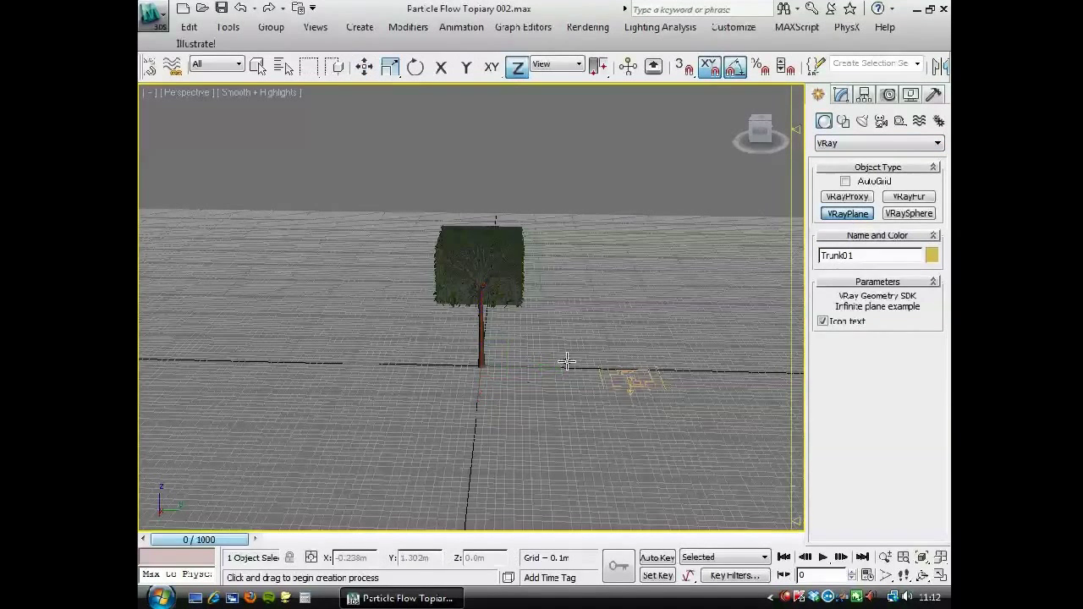
click(505, 357)
click(841, 97)
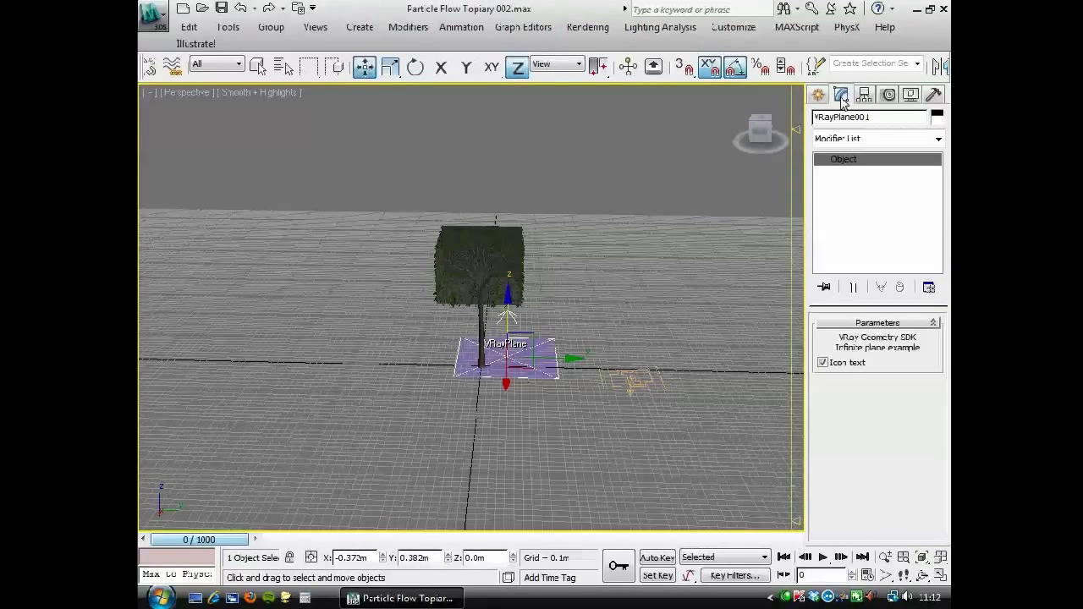
click(936, 117)
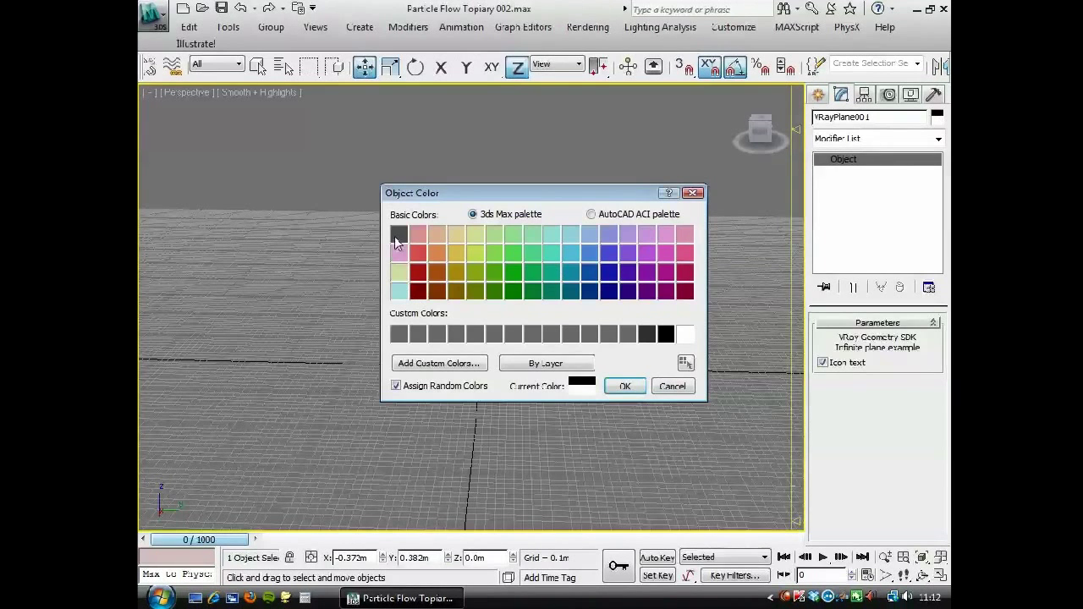
click(398, 234)
click(623, 387)
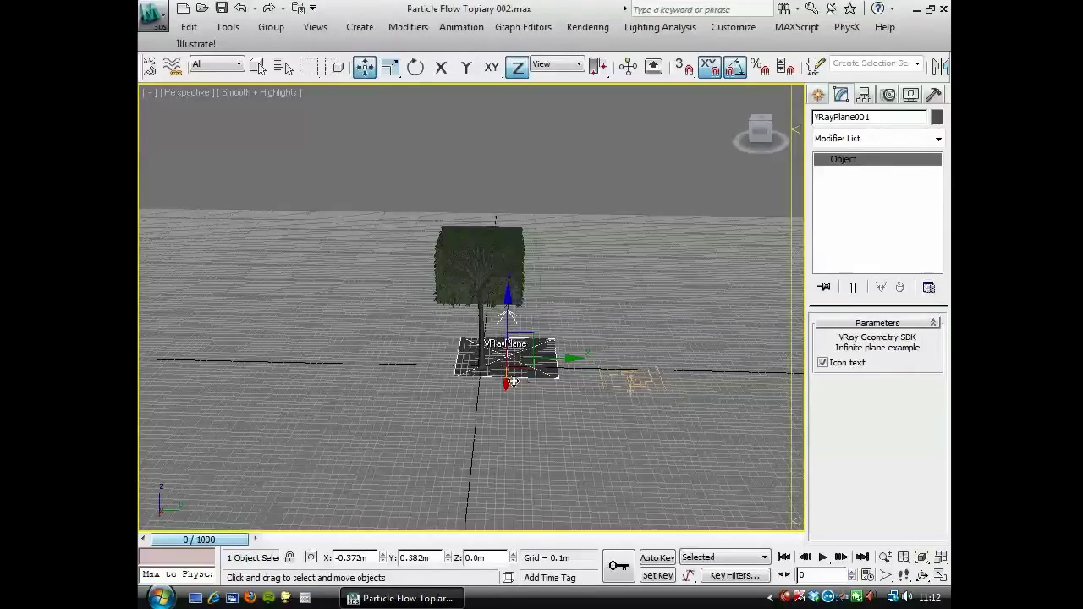
Frame the tree and plane from an angled view and start a V-Ray production render
alt+middle_drag(517, 391, 426, 392)
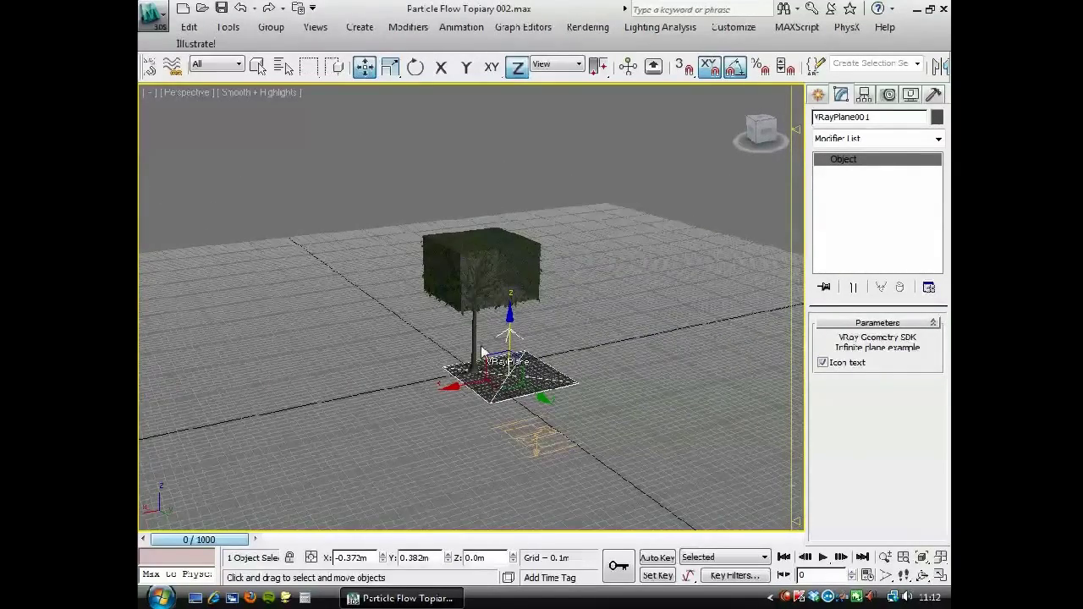
scroll(473, 356, up, 4)
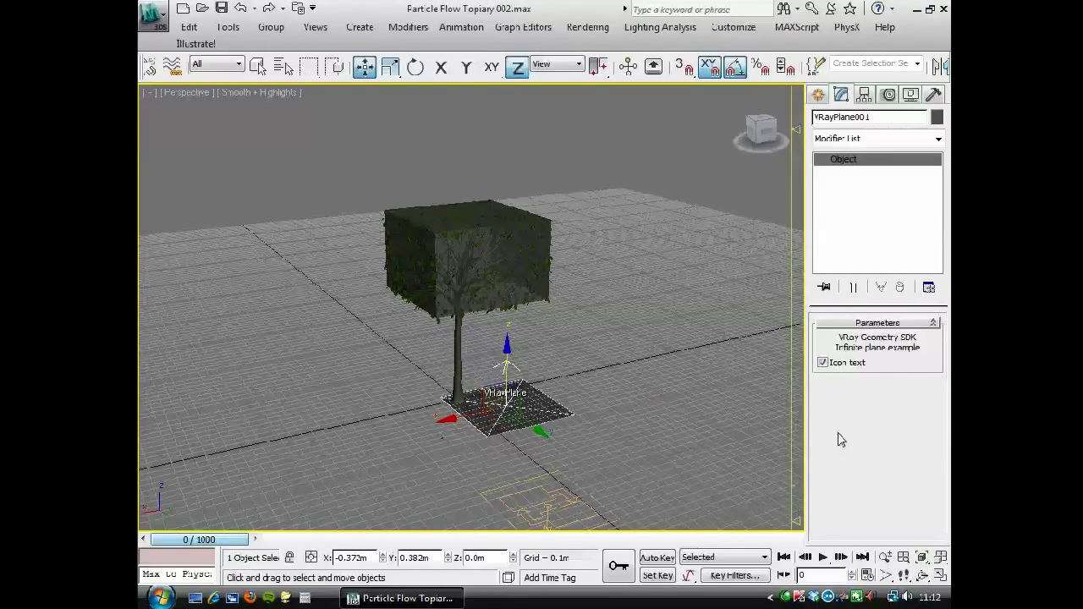
click(885, 556)
drag(601, 409, 600, 392)
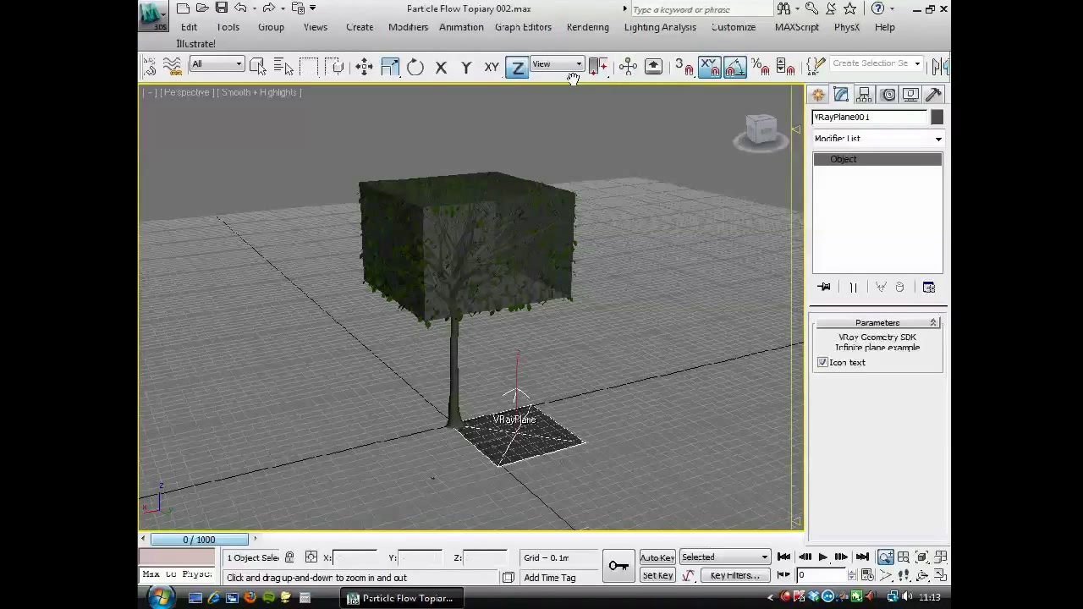
drag(592, 68, 399, 67)
drag(766, 72, 562, 73)
click(795, 71)
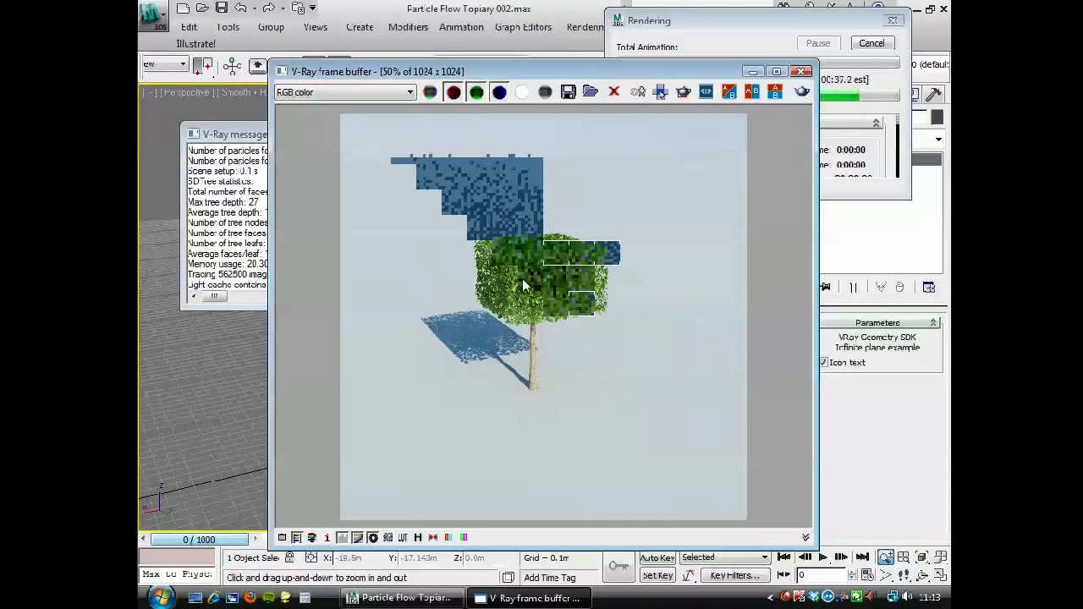
Zoom in and out on the finished V-Ray render of the leafy topiary
scroll(523, 278, up, 1)
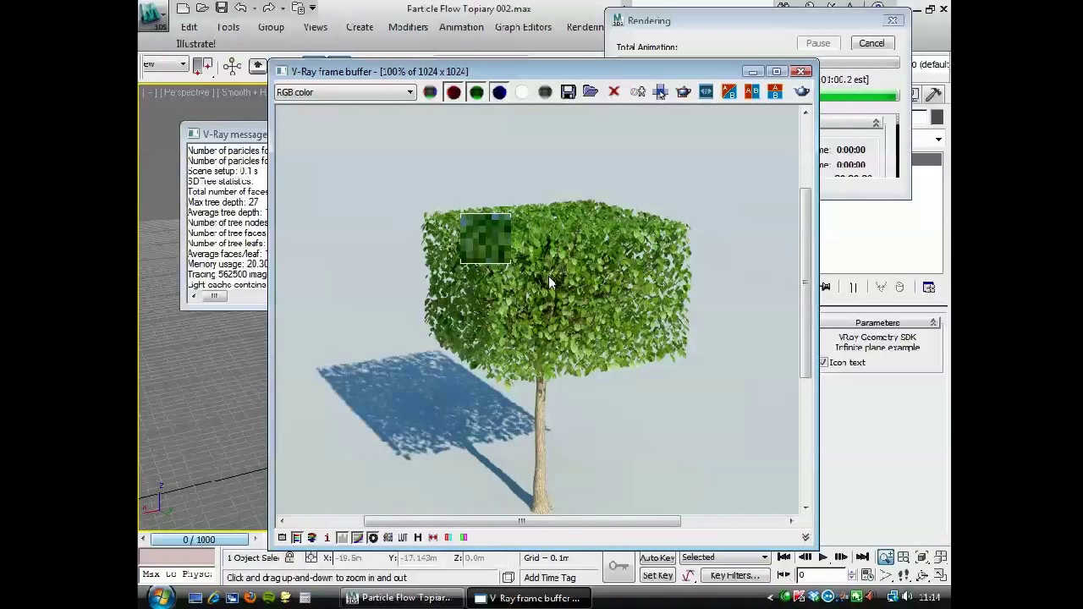
scroll(577, 286, down, 1)
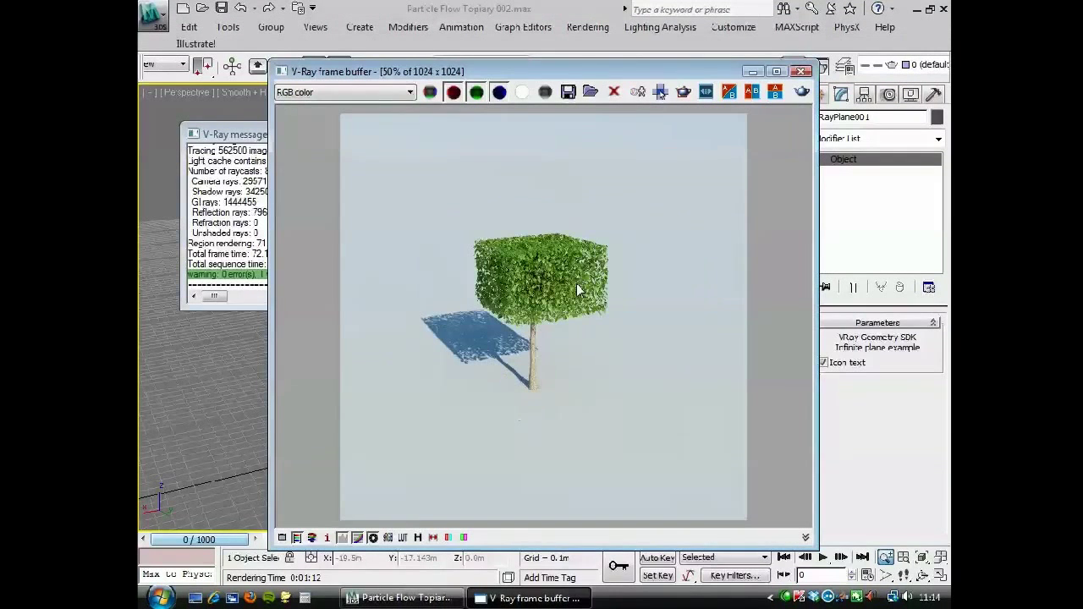
scroll(542, 271, up, 1)
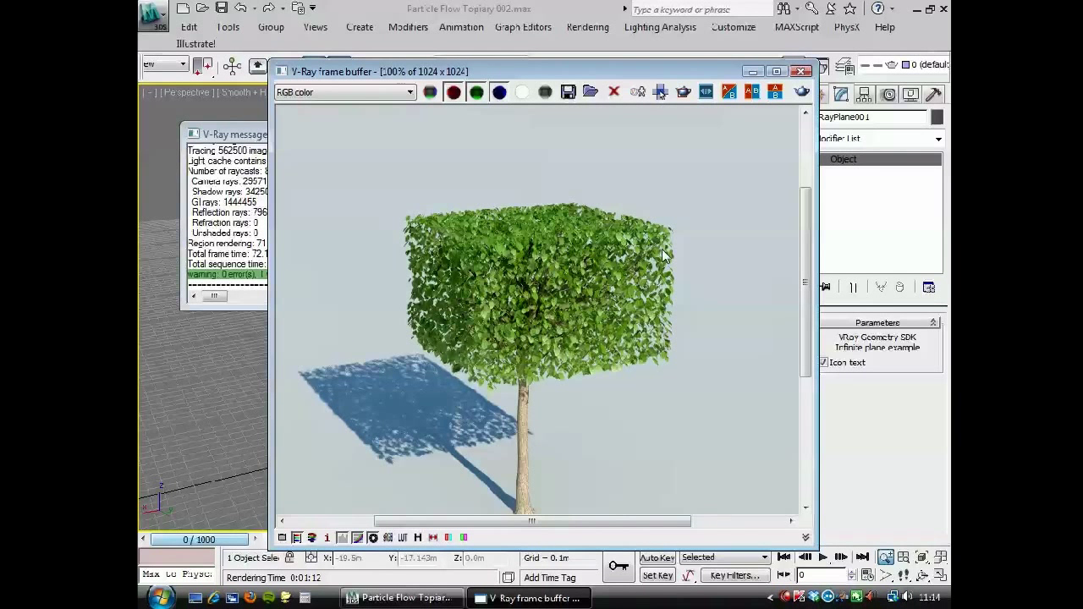
Close the render and message windows, then move Box001 slightly up along Z
click(802, 71)
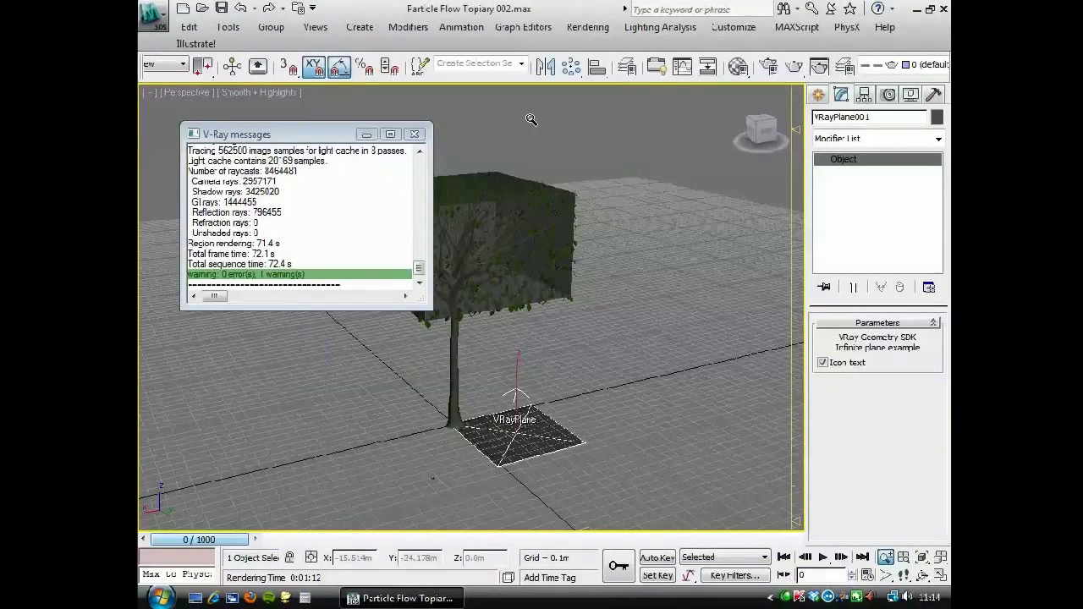
click(414, 135)
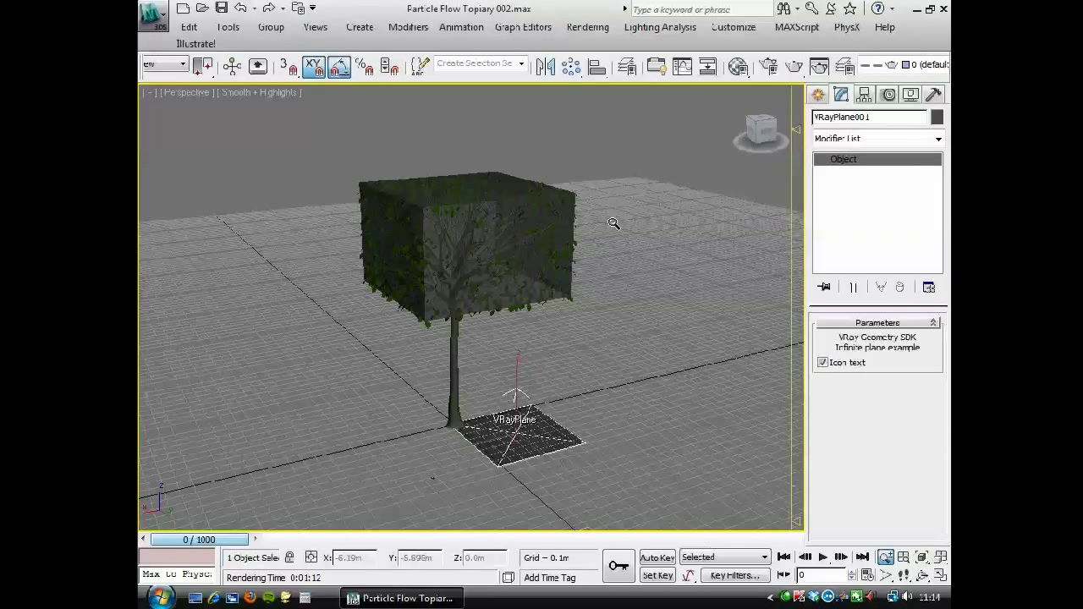
key(w)
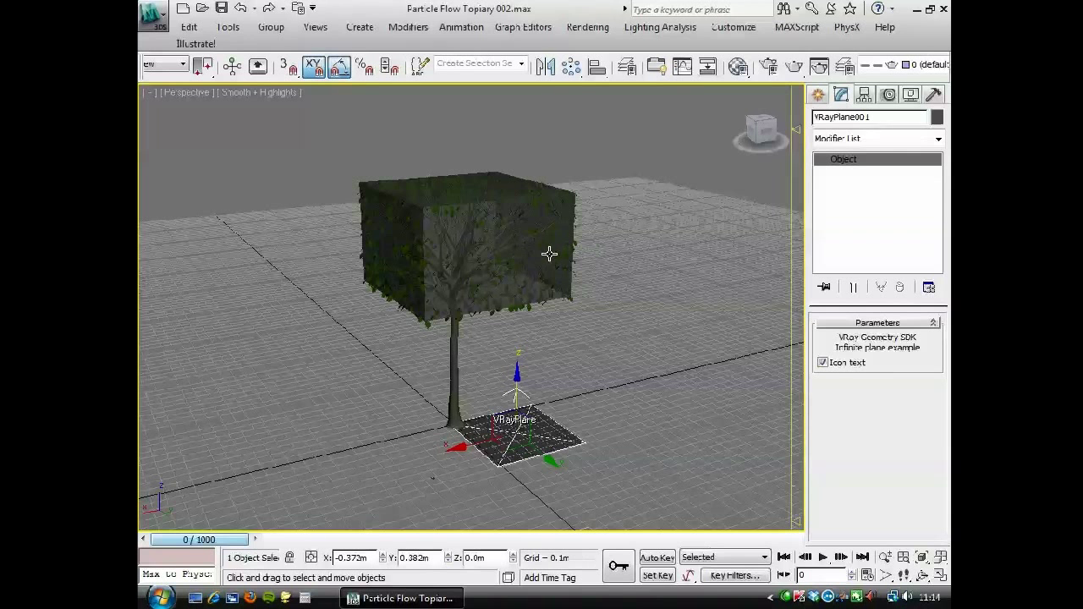
click(427, 225)
drag(463, 231, 466, 220)
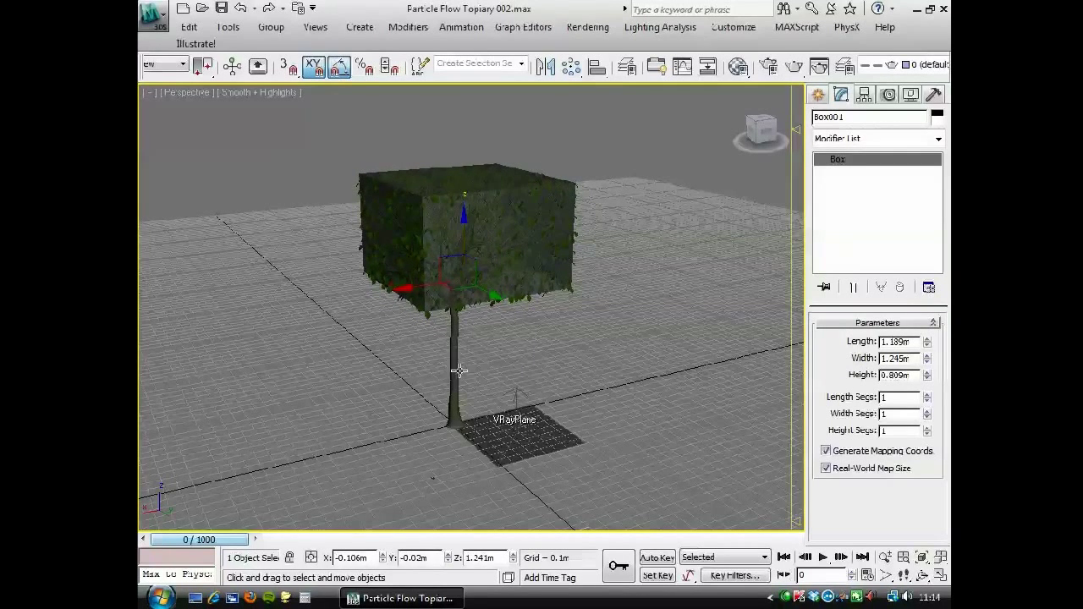
alt+middle_drag(464, 373, 426, 237)
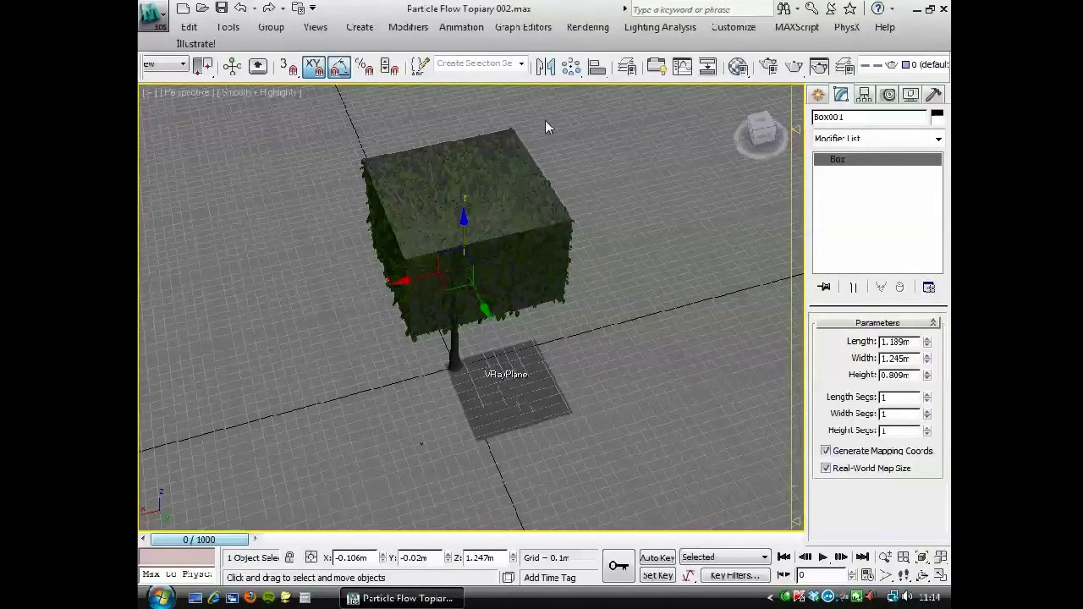
alt+middle_drag(404, 363, 372, 367)
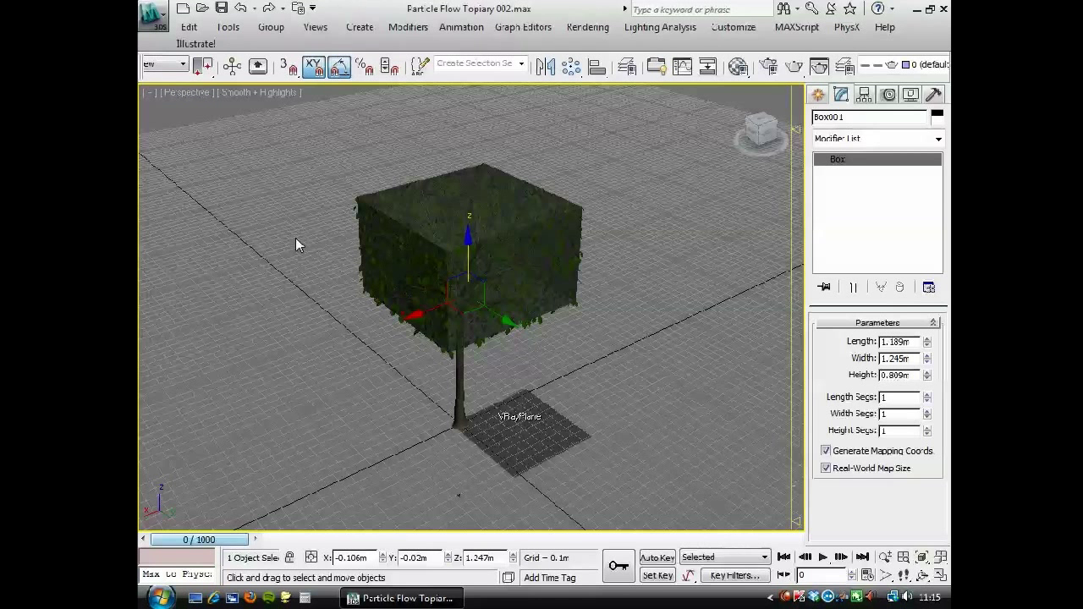
Save As from Particle Flow Topiary 002.max, incrementing to Particle Flow Topiary 003.max
click(157, 17)
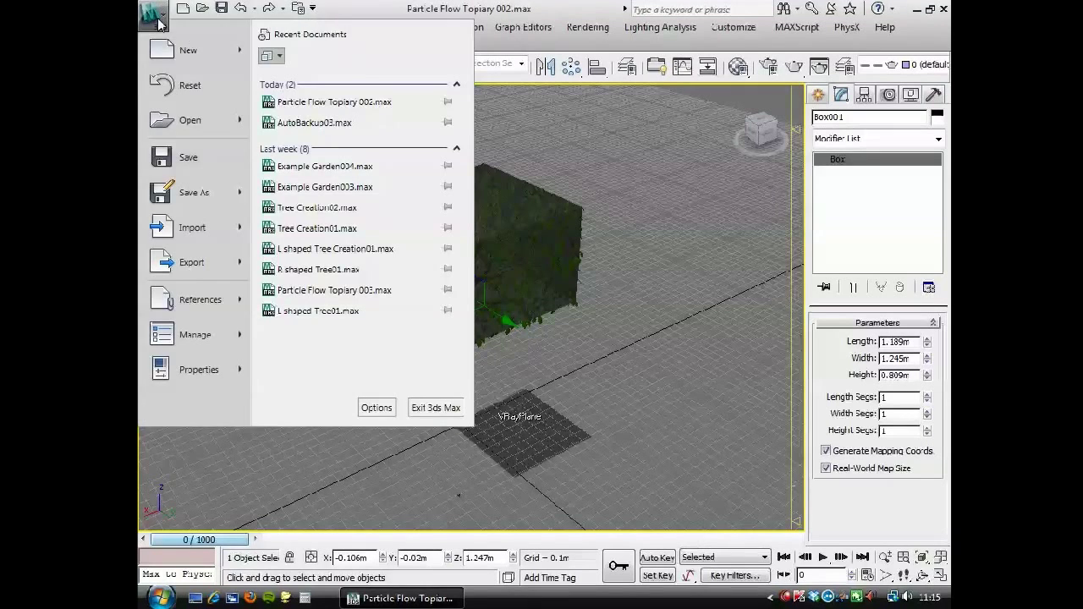
click(194, 192)
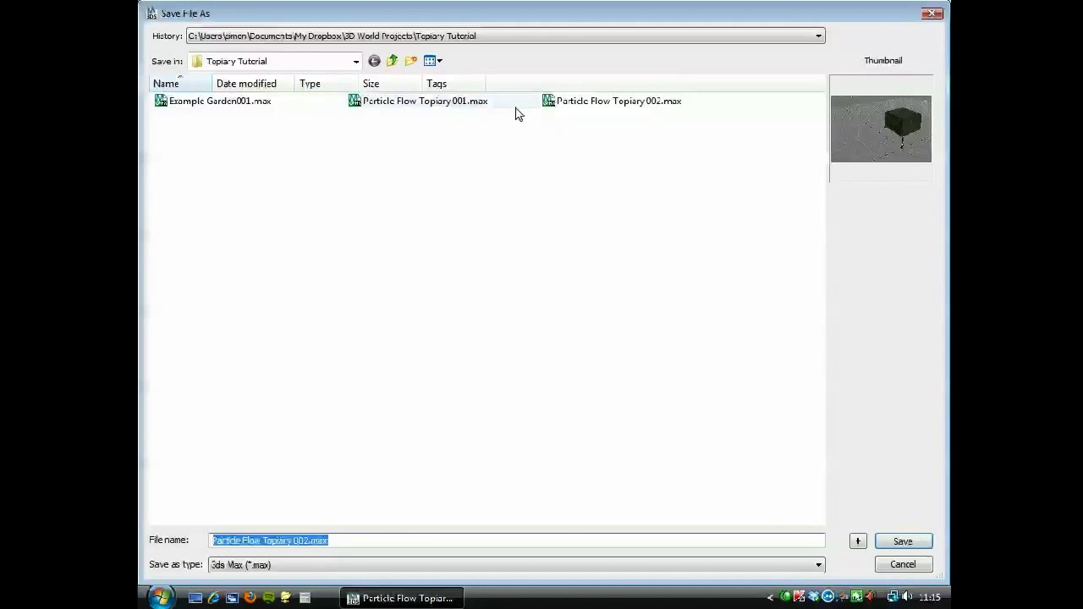
click(594, 106)
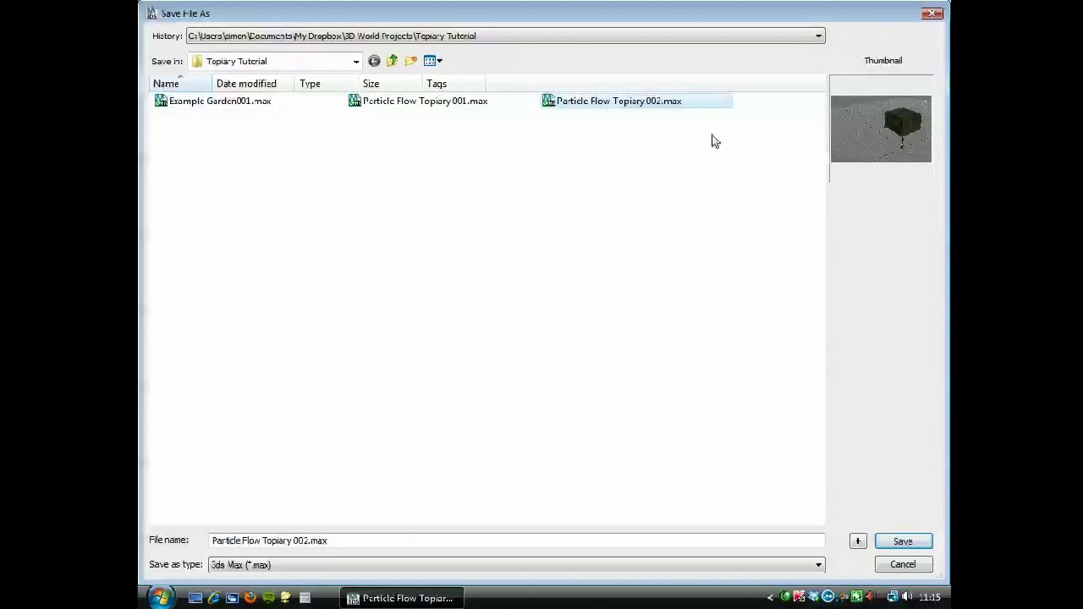
click(857, 541)
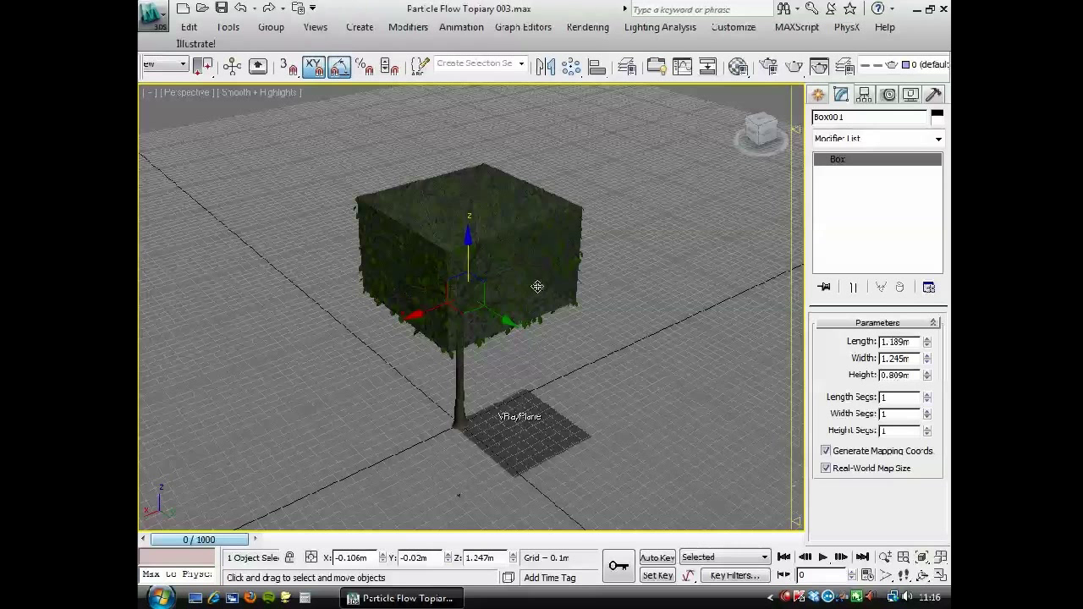
Create a standard-primitive sphere beside the cube hedge, then reselect Box001 in the Modify panel
mouse_move(549, 345)
middle_down()
mouse_move(536, 346)
mouse_move(546, 343)
middle_up()
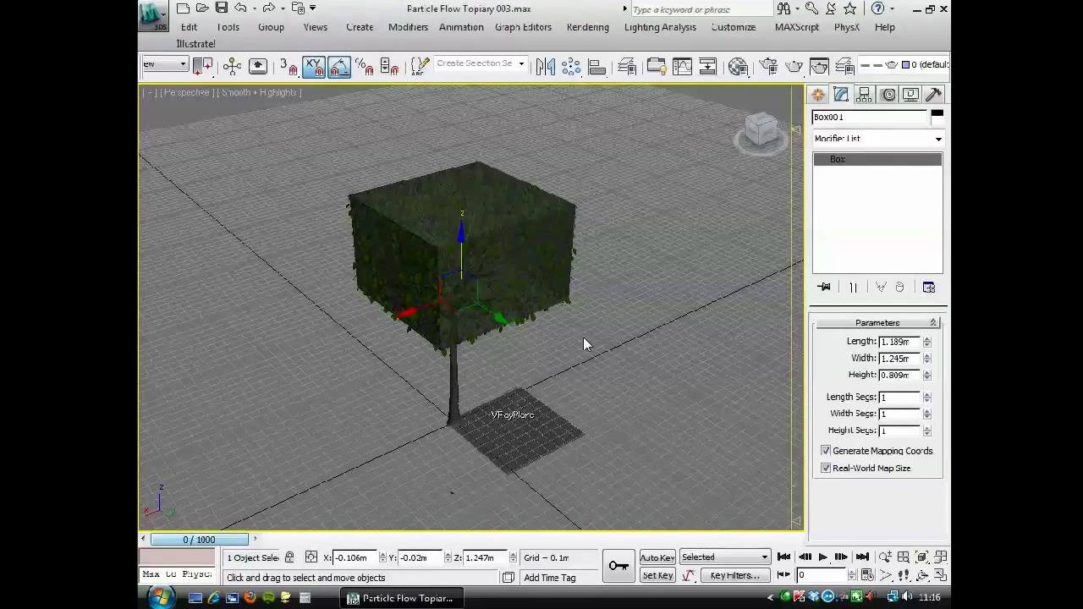
click(817, 94)
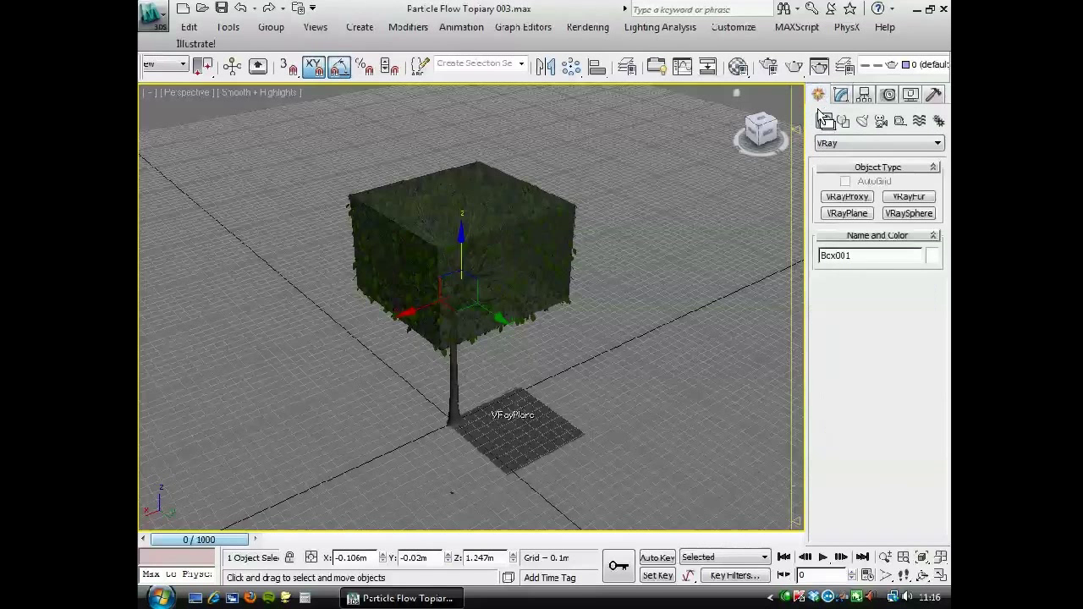
click(848, 148)
click(856, 153)
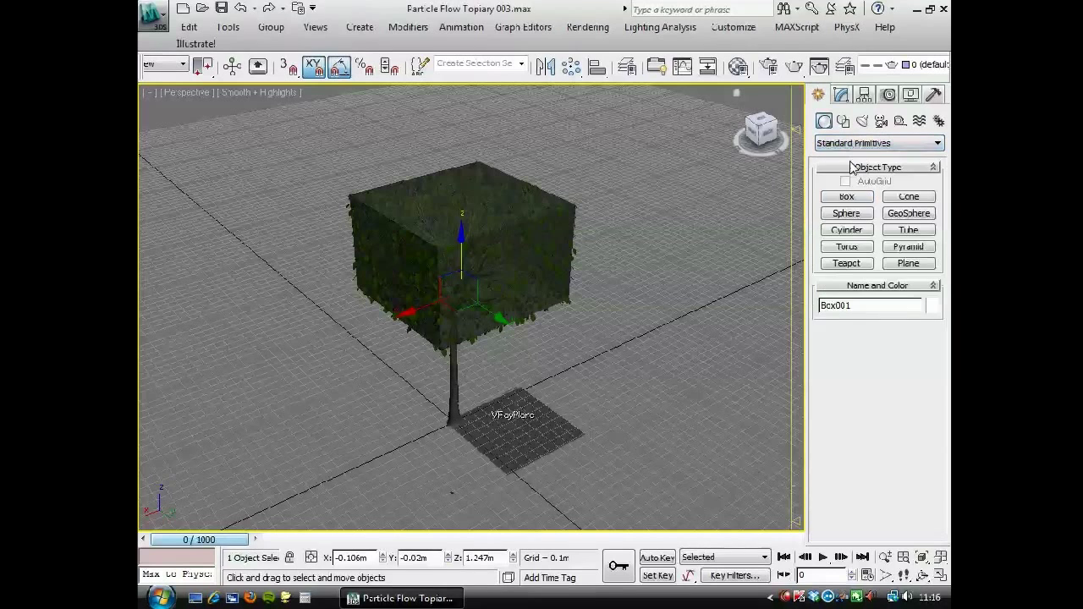
click(850, 216)
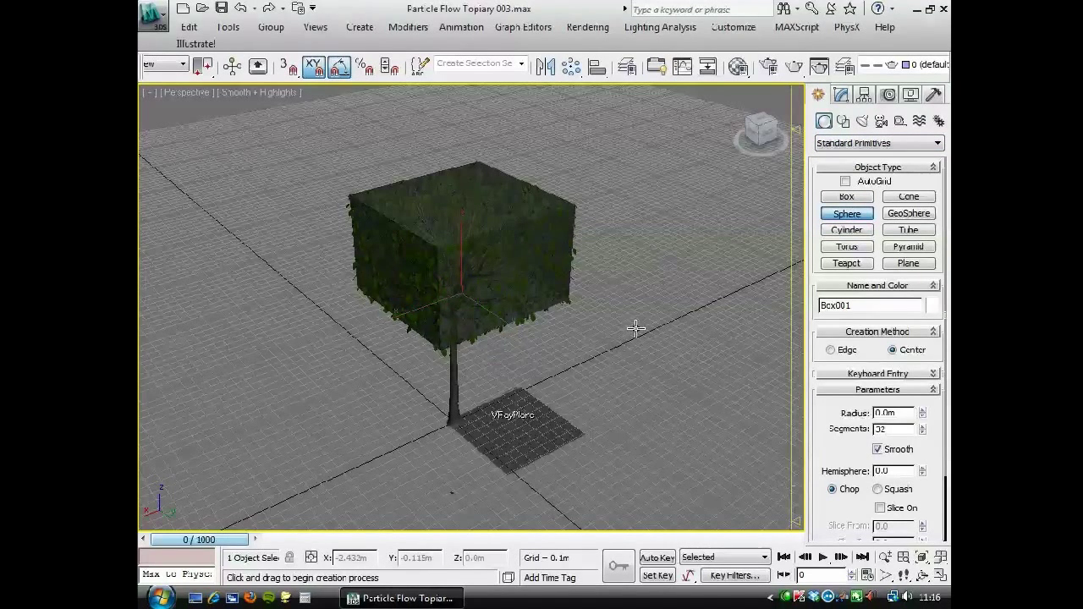
drag(635, 329, 635, 302)
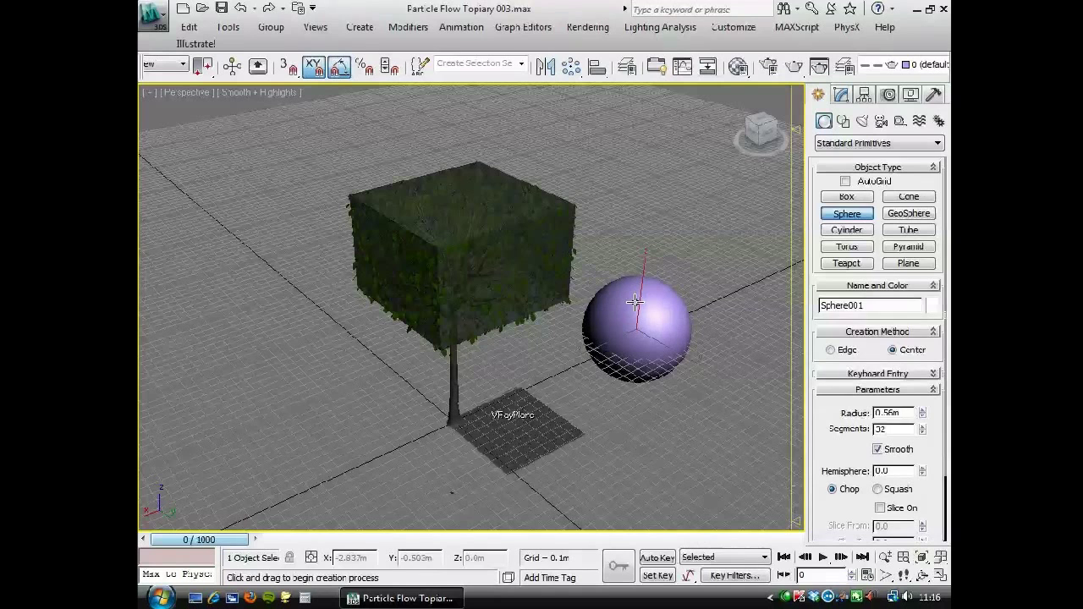
right_click(617, 231)
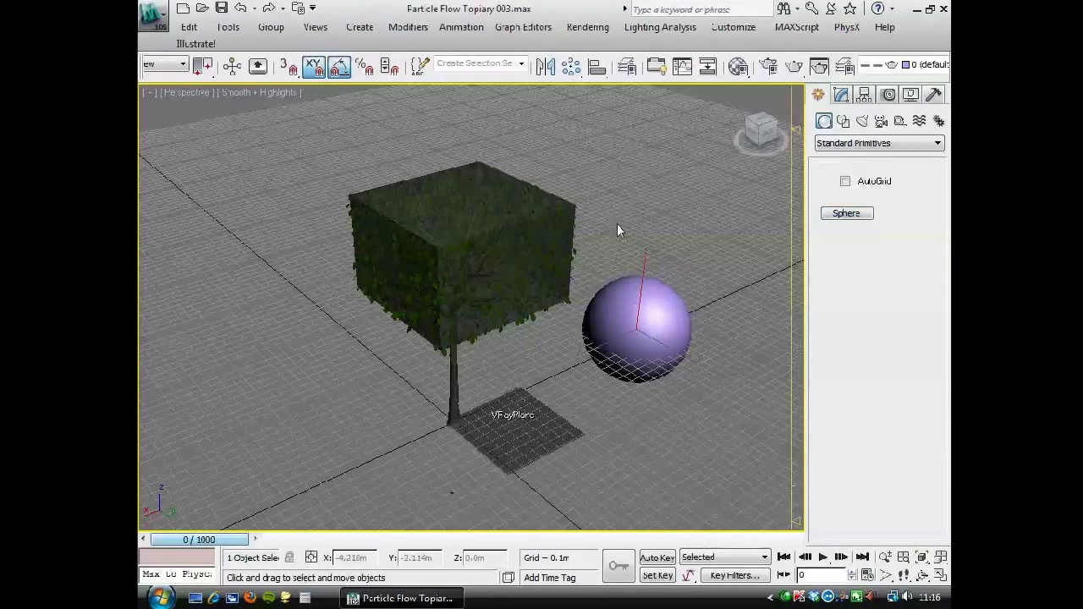
click(560, 246)
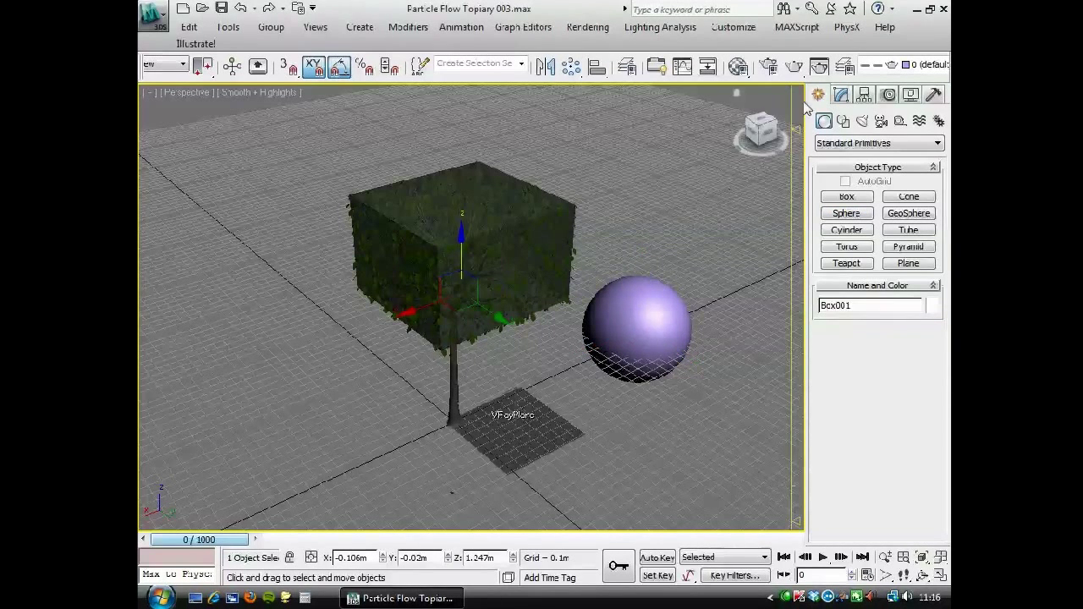
click(841, 95)
Add an Edit Poly modifier to Box001 and delete the cube hedge element
click(937, 139)
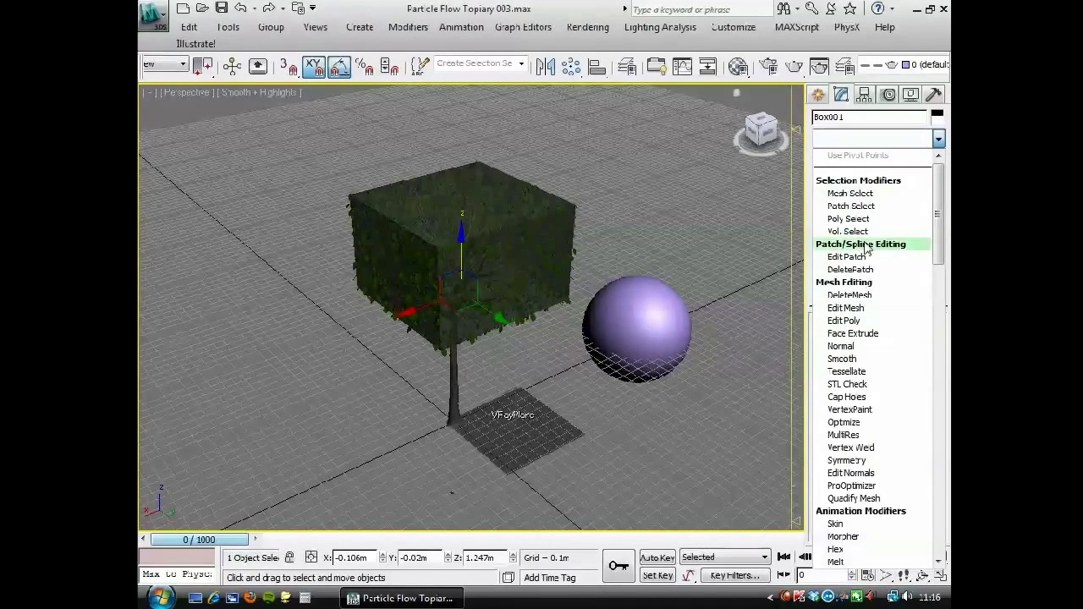
click(846, 321)
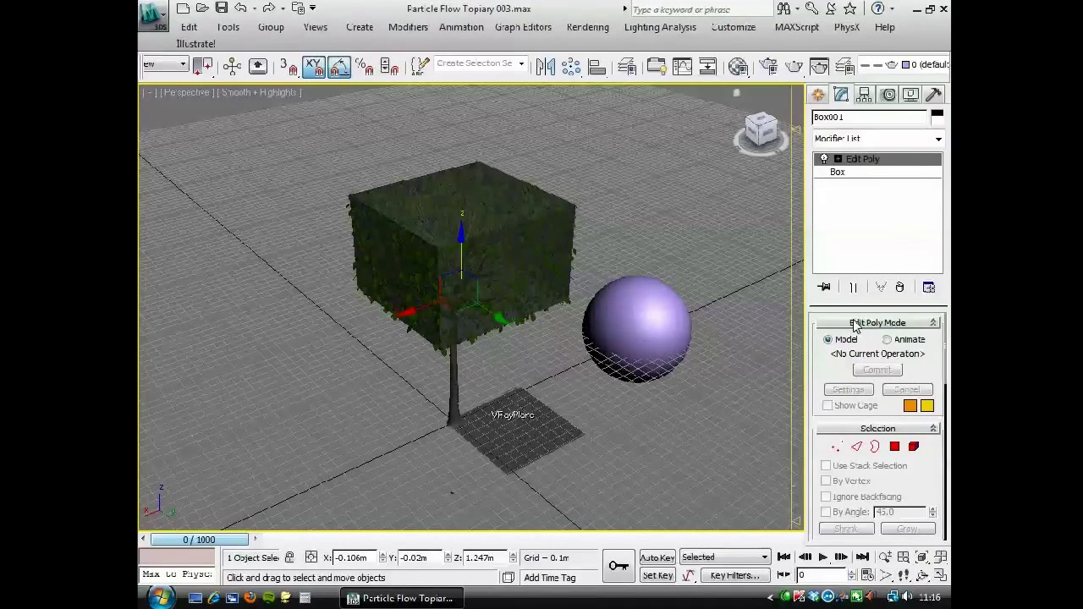
click(837, 159)
click(867, 223)
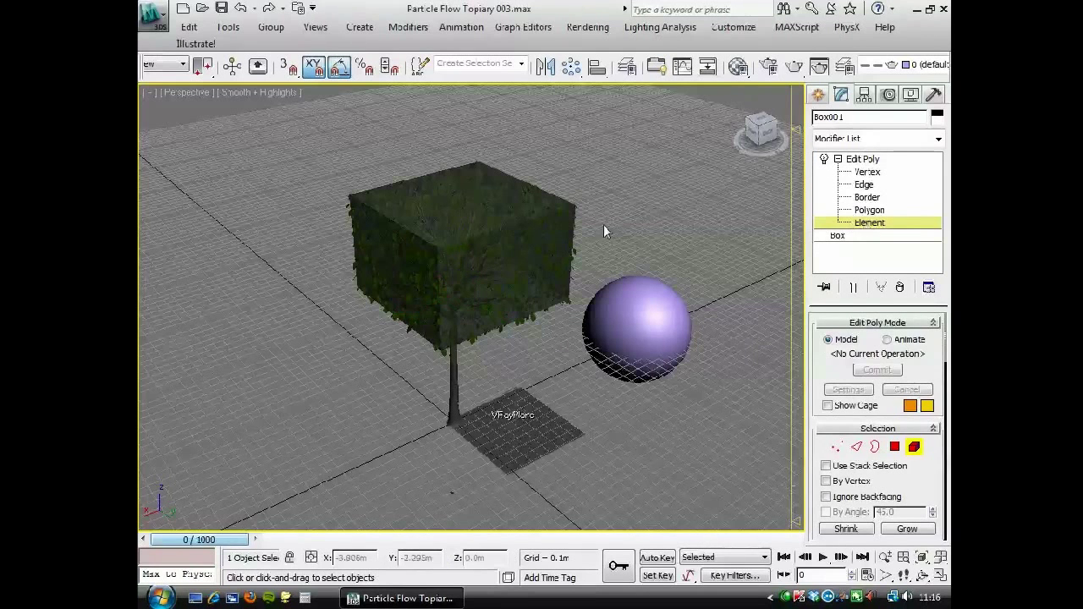
click(540, 232)
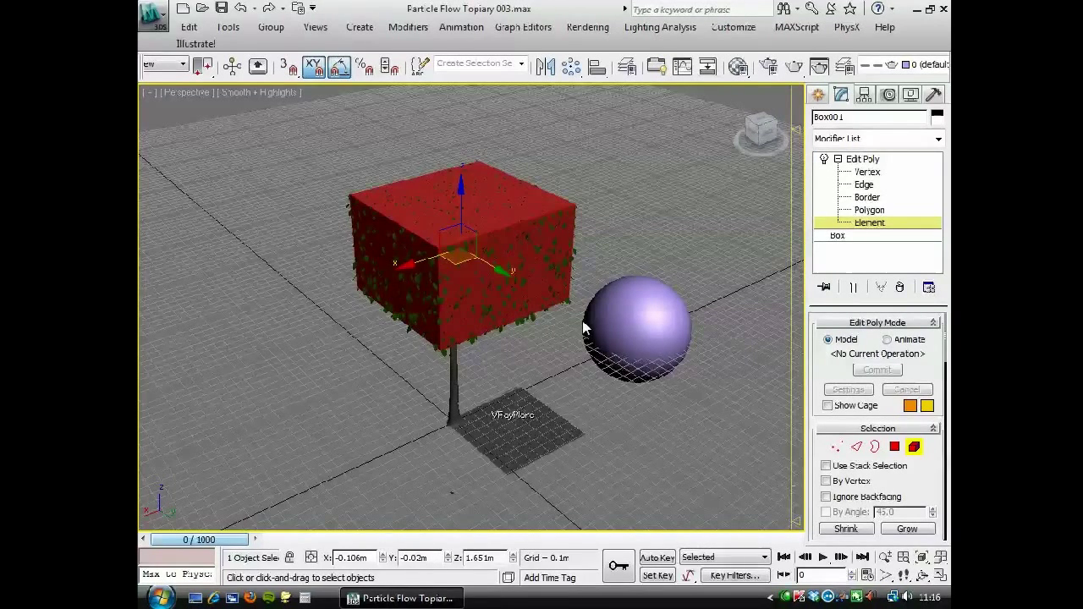
key(Delete)
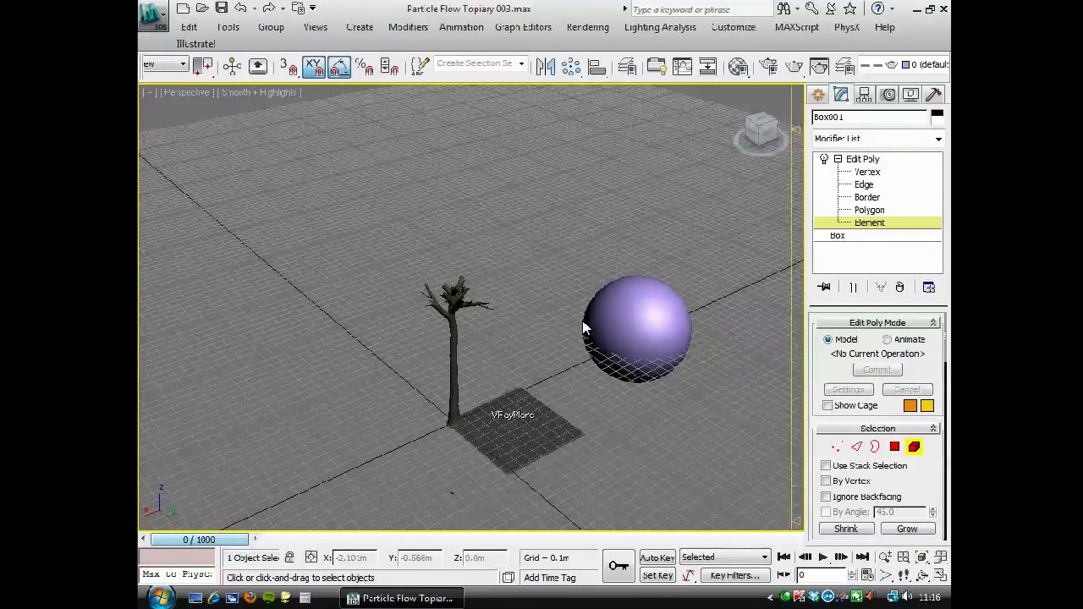
Attach the sphere to Box001 so it takes on the foliage
scroll(837, 457, down, 3)
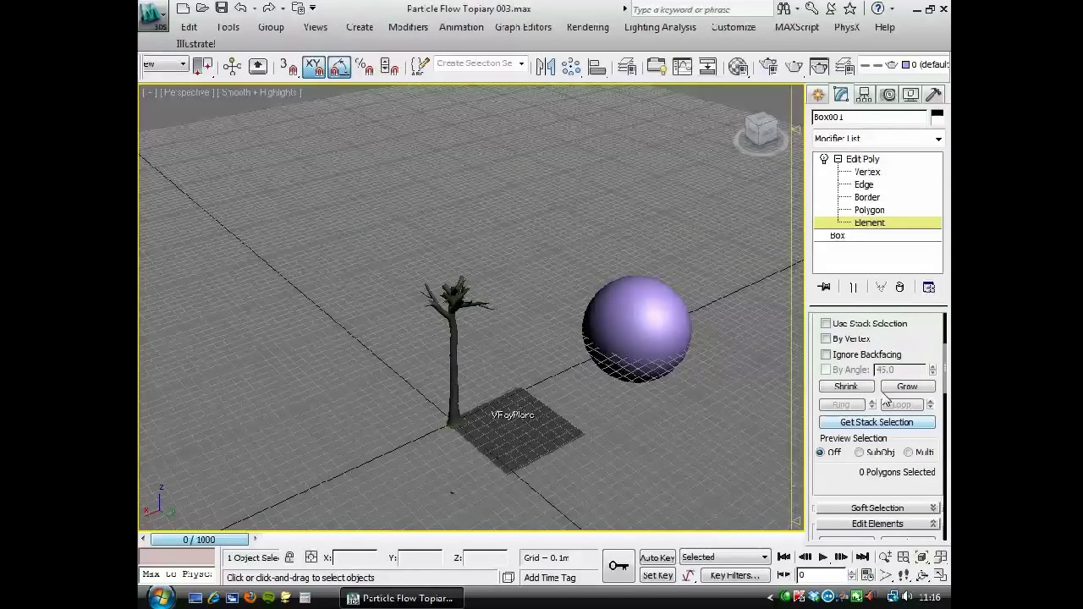
scroll(837, 457, down, 8)
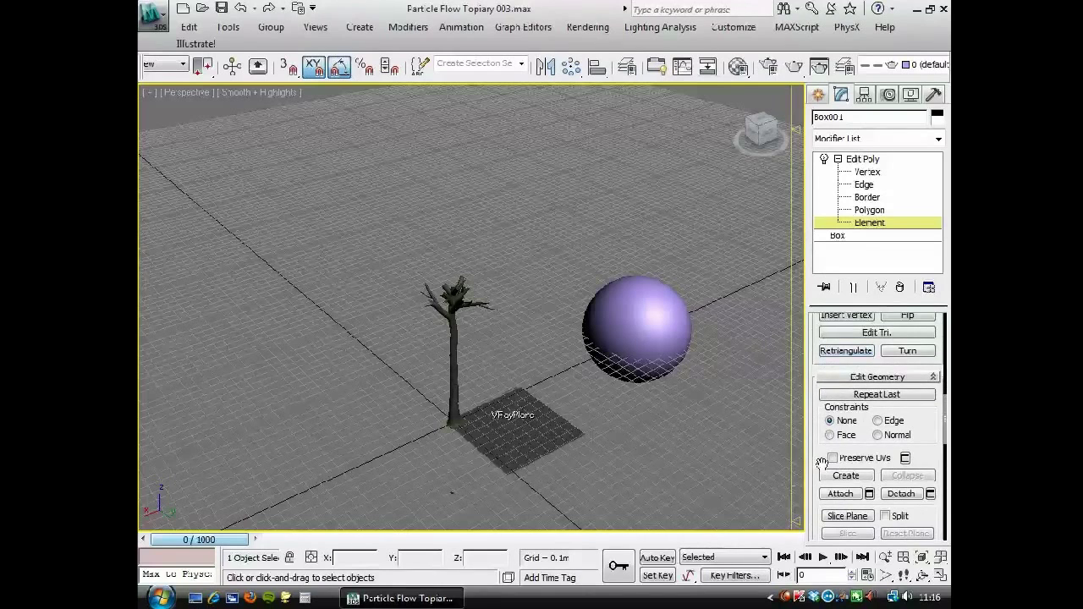
scroll(820, 464, down, 1)
click(841, 472)
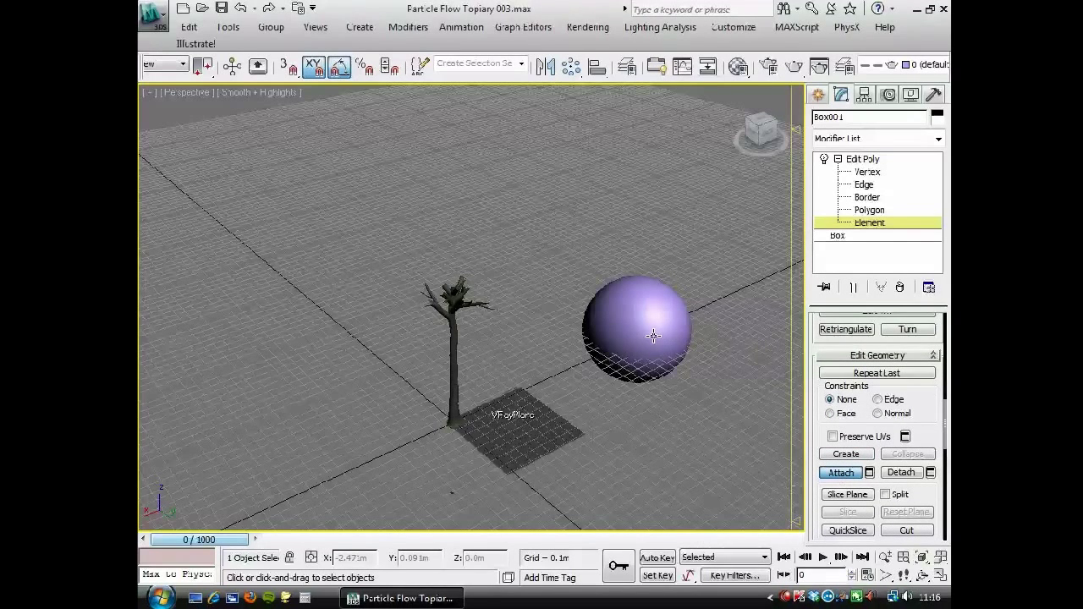
click(653, 336)
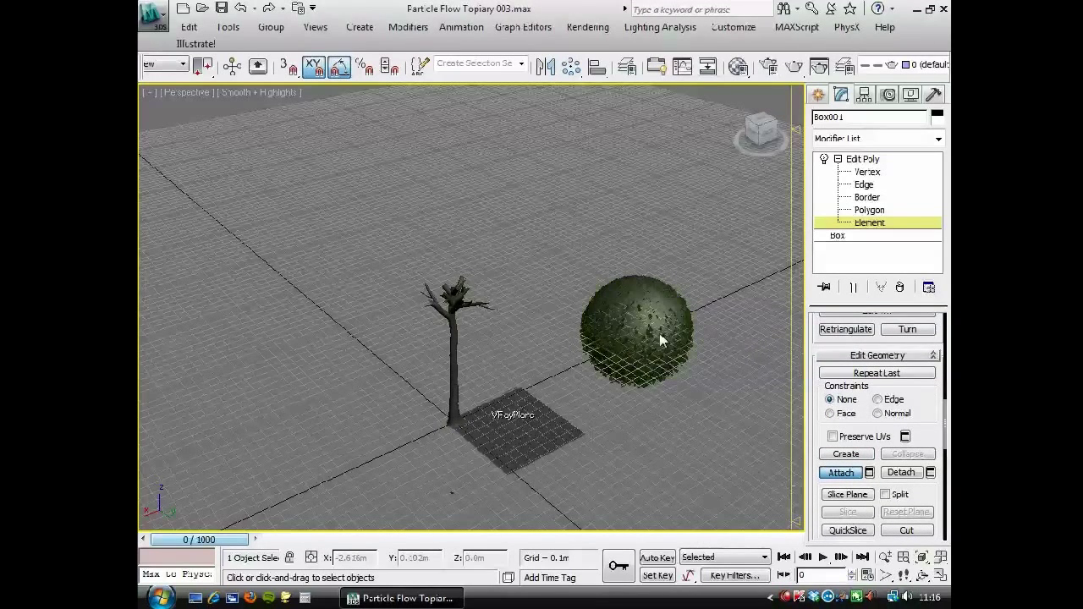
right_click(702, 248)
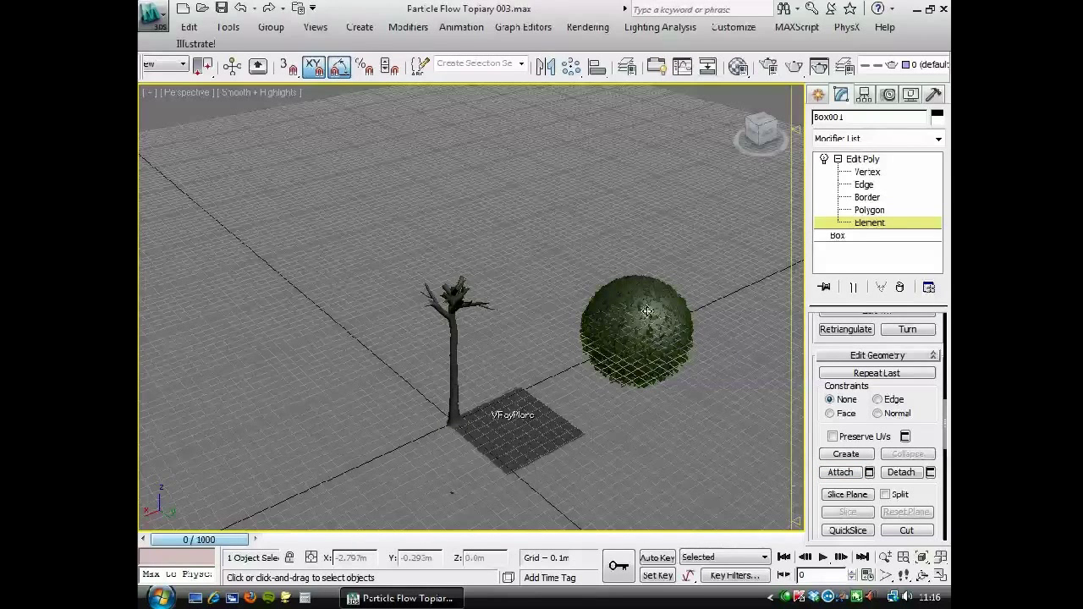
Move the sphere element onto the top of the trunk and return to object level
click(646, 311)
drag(584, 348, 471, 218)
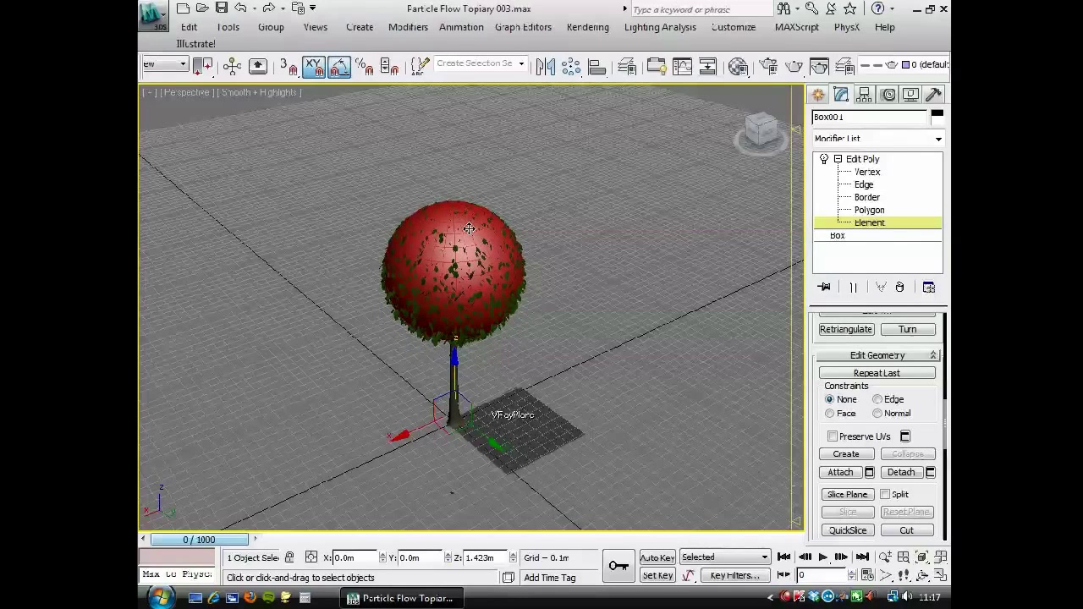
click(863, 224)
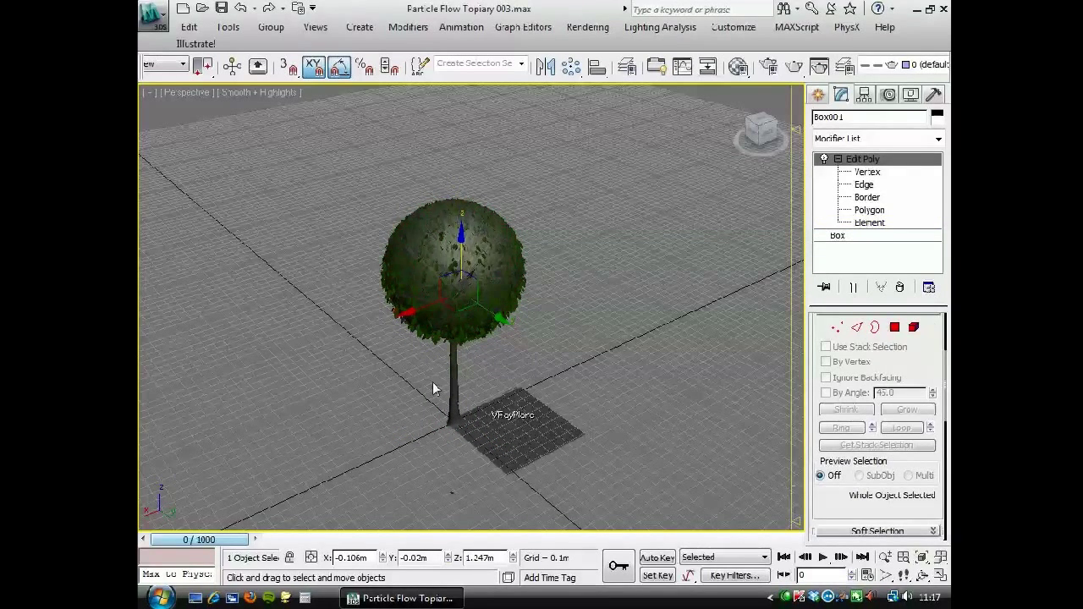
mouse_move(415, 397)
alt+middle_down()
mouse_move(535, 370)
mouse_move(535, 315)
mouse_move(479, 394)
mouse_move(426, 391)
mouse_move(408, 403)
alt+middle_up()
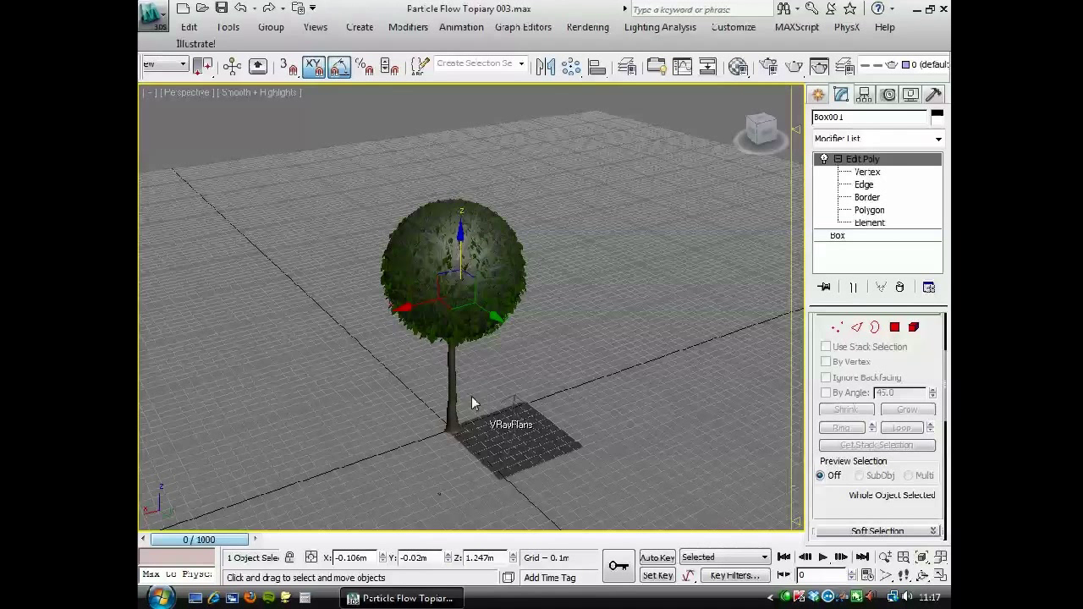
Select the tree trunk and hide all other objects
click(448, 391)
right_click(553, 339)
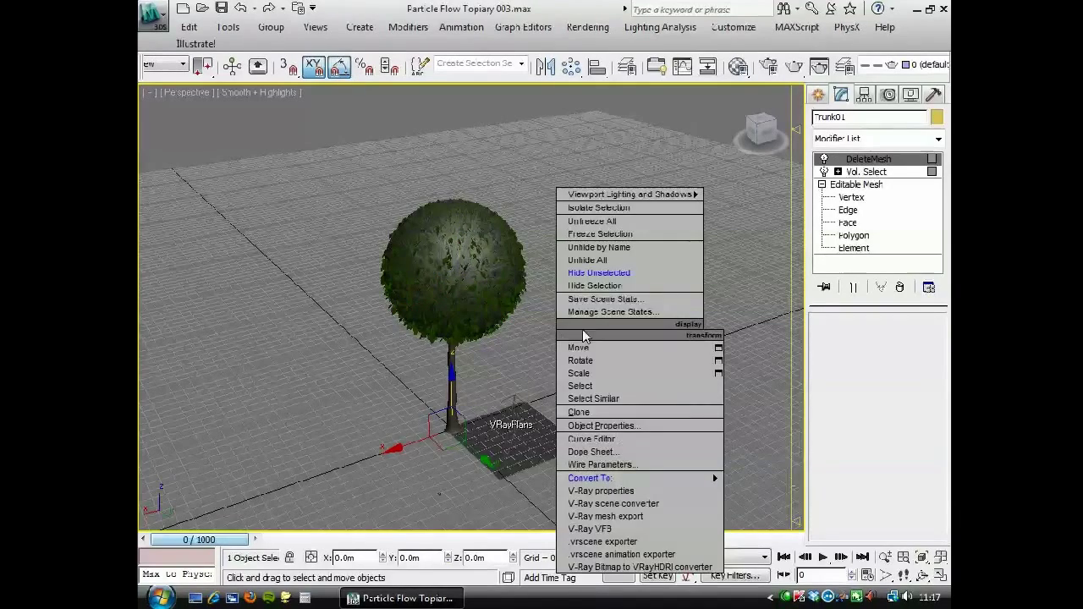
click(623, 274)
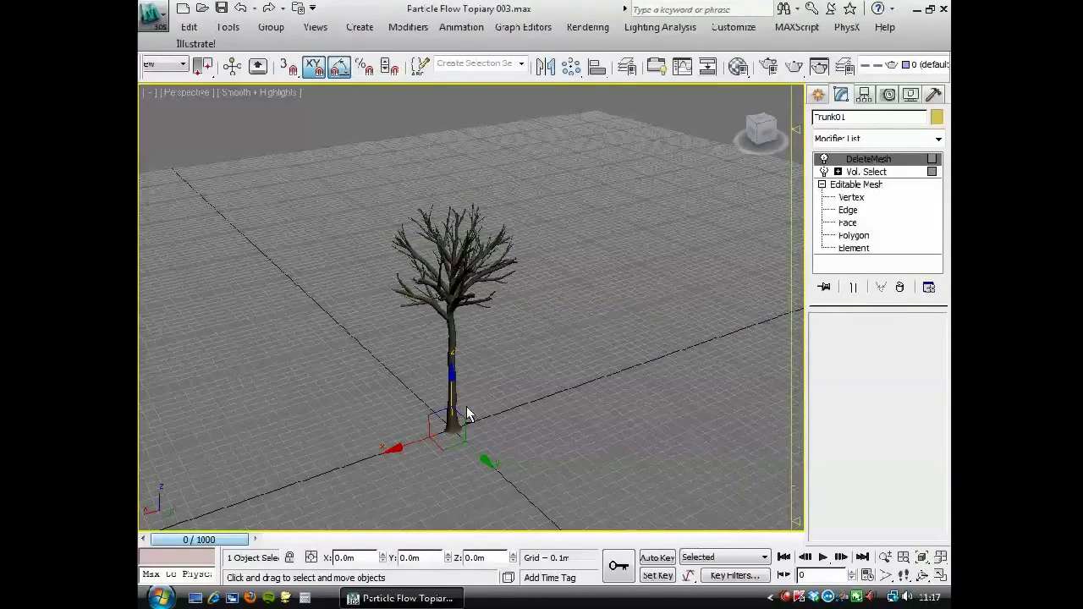
mouse_move(467, 404)
alt+middle_down()
mouse_move(550, 342)
mouse_move(347, 392)
mouse_move(436, 466)
mouse_move(546, 381)
mouse_move(474, 404)
alt+middle_up()
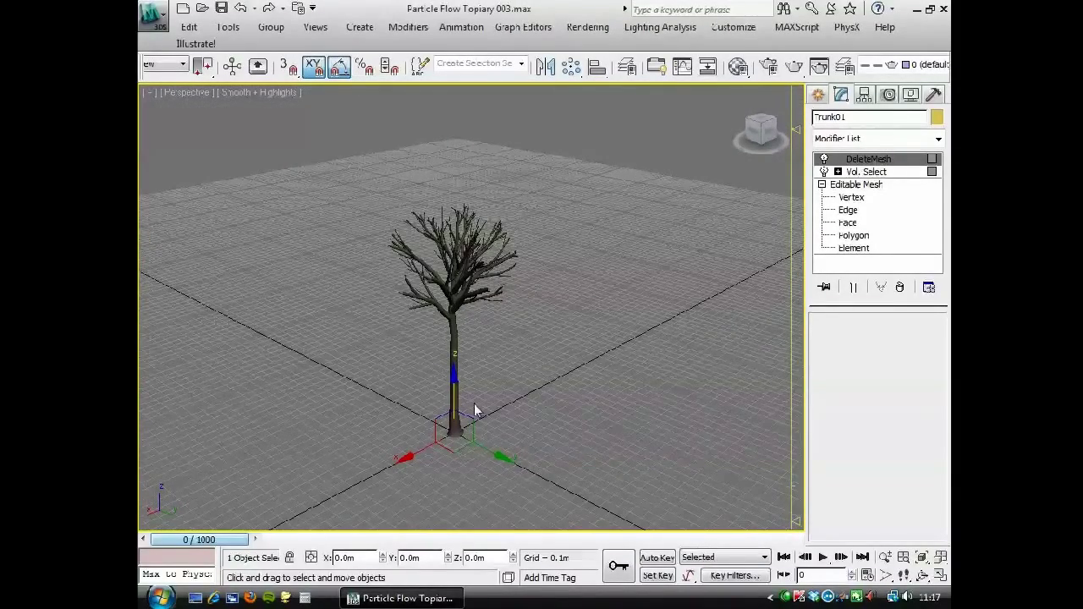
Reopen Particle Flow Topiary 003.max from recent documents without saving changes
click(152, 15)
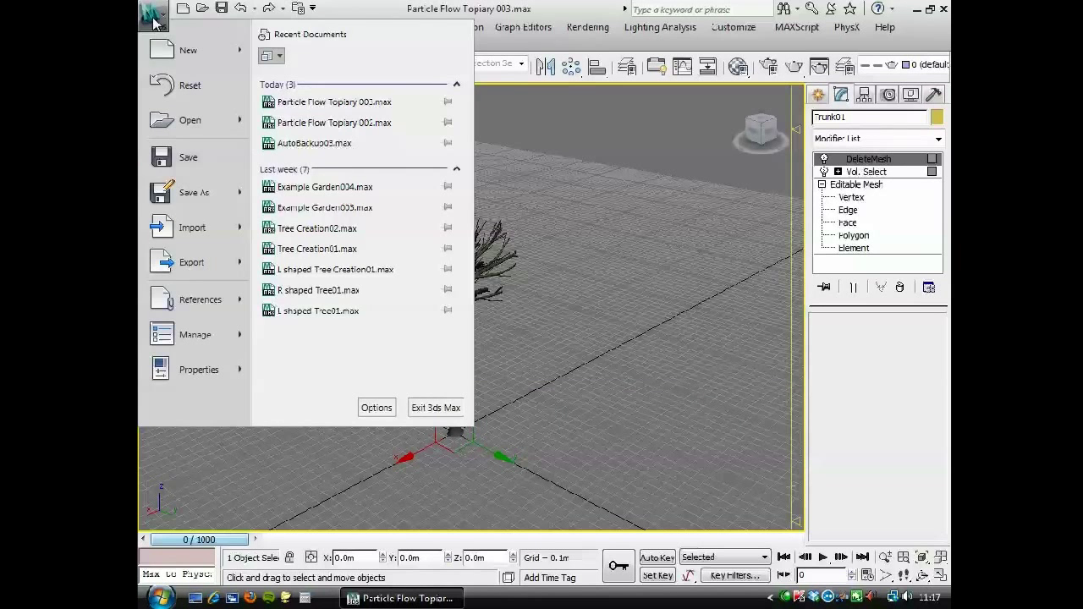
click(330, 102)
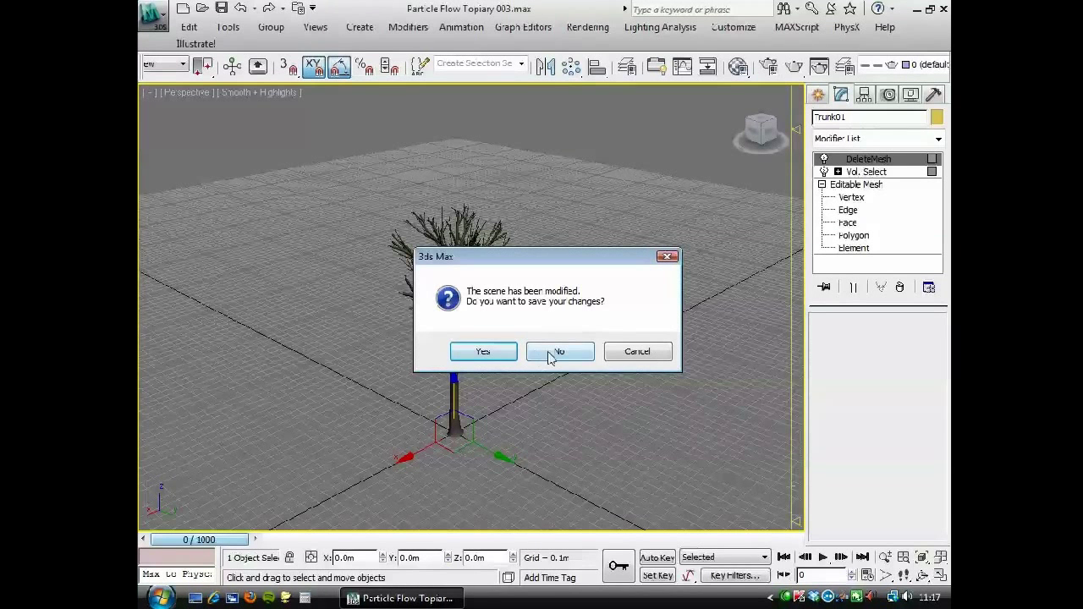
click(556, 354)
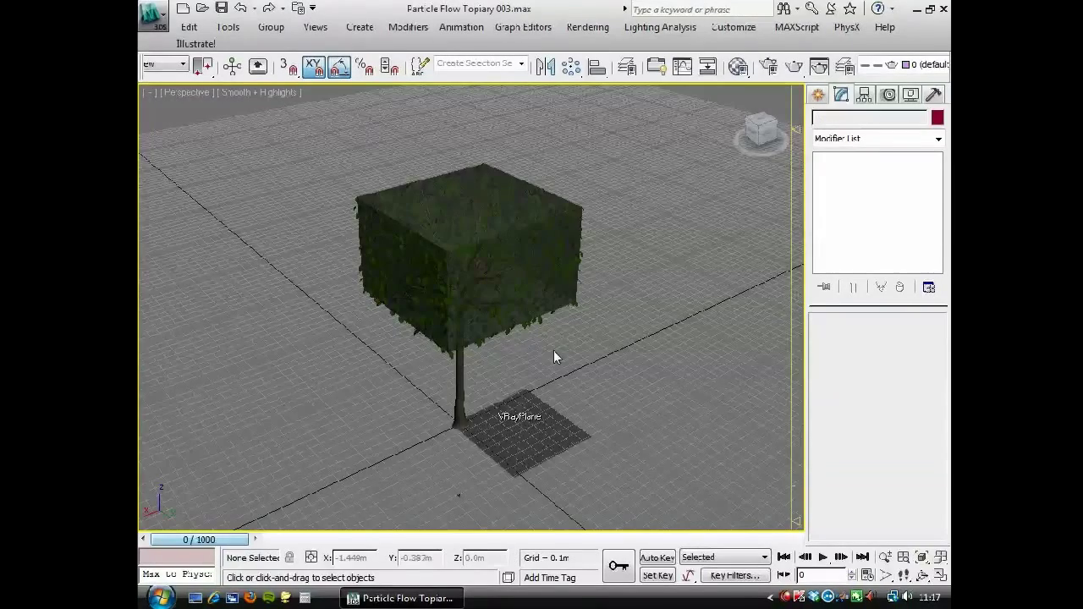
Create a compound Mesher object beside the trunk
middle_drag(386, 371, 366, 369)
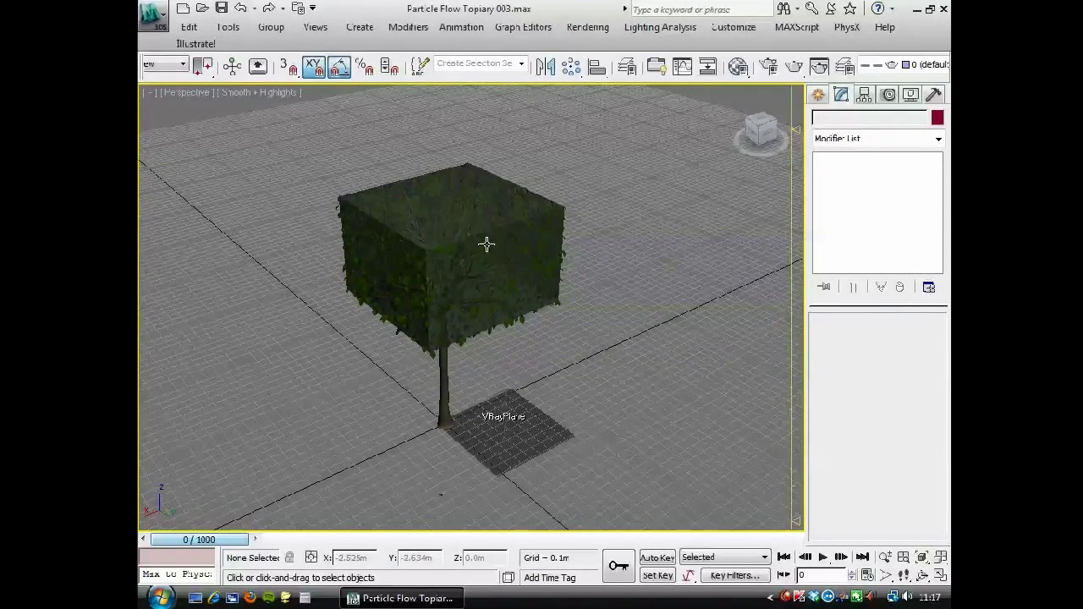
click(818, 94)
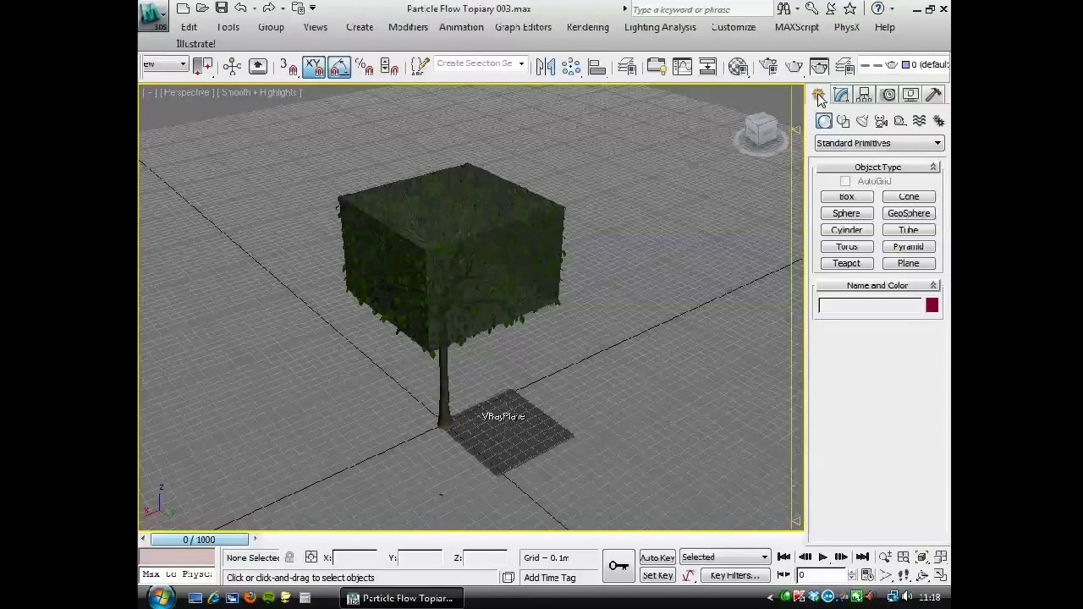
click(842, 143)
click(850, 179)
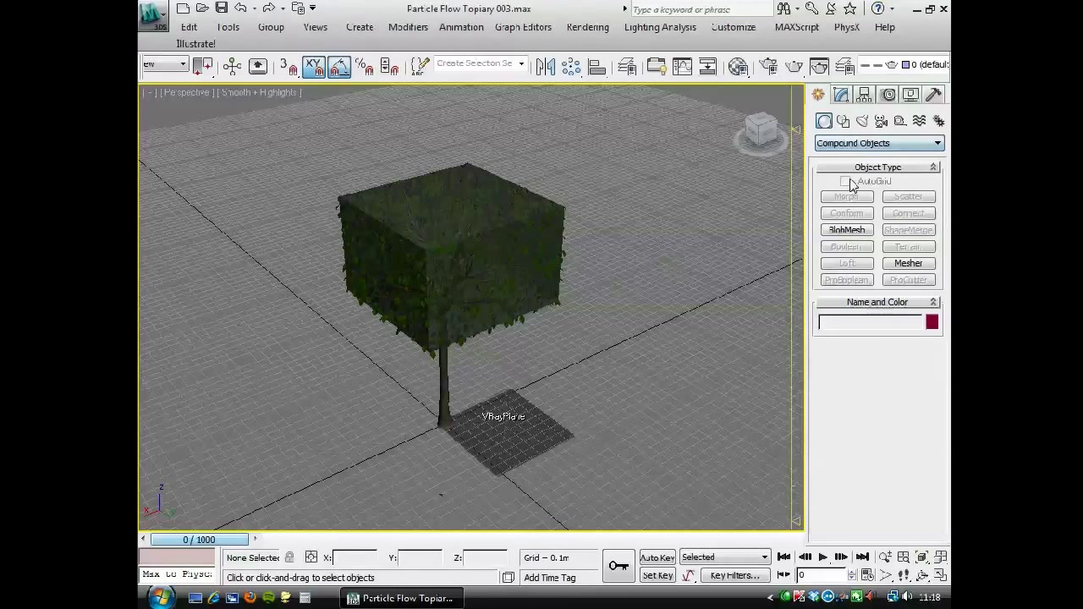
click(907, 263)
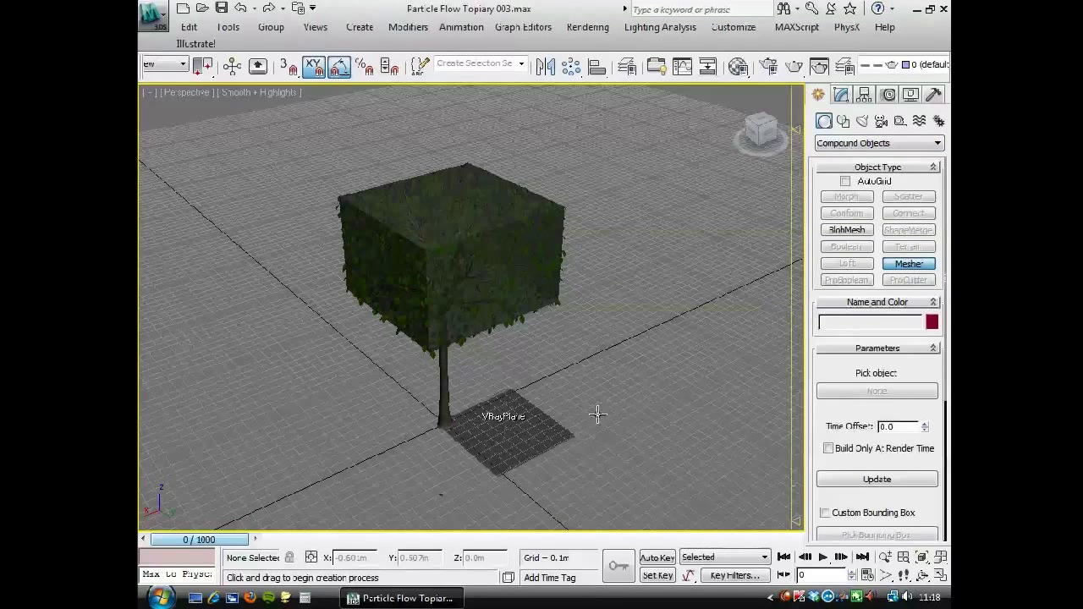
drag(405, 433, 415, 423)
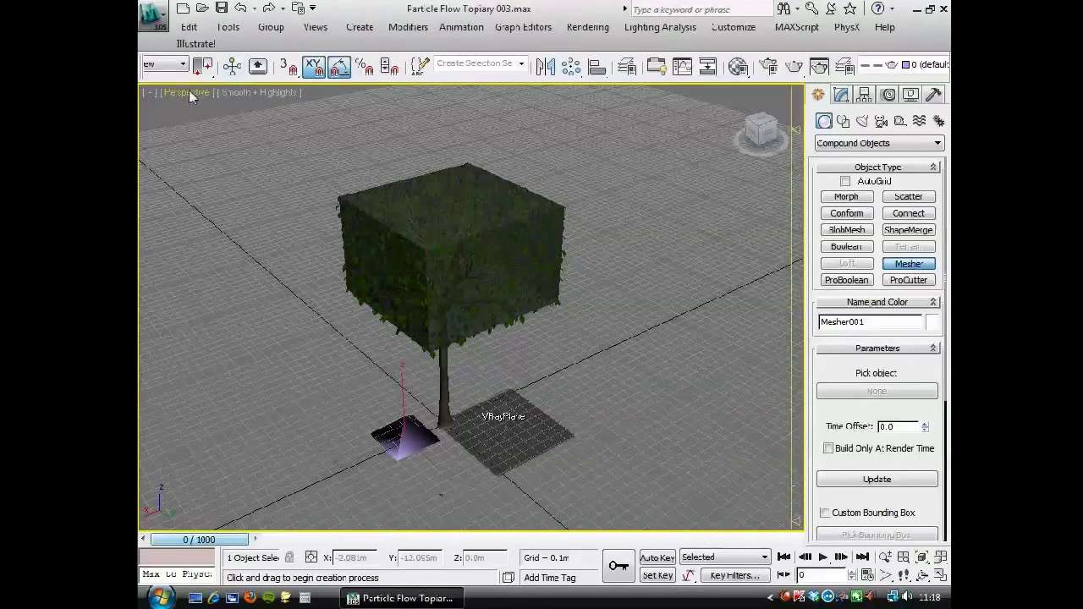
Reset the Mesher object's X and Y positions to 0
drag(175, 78, 605, 79)
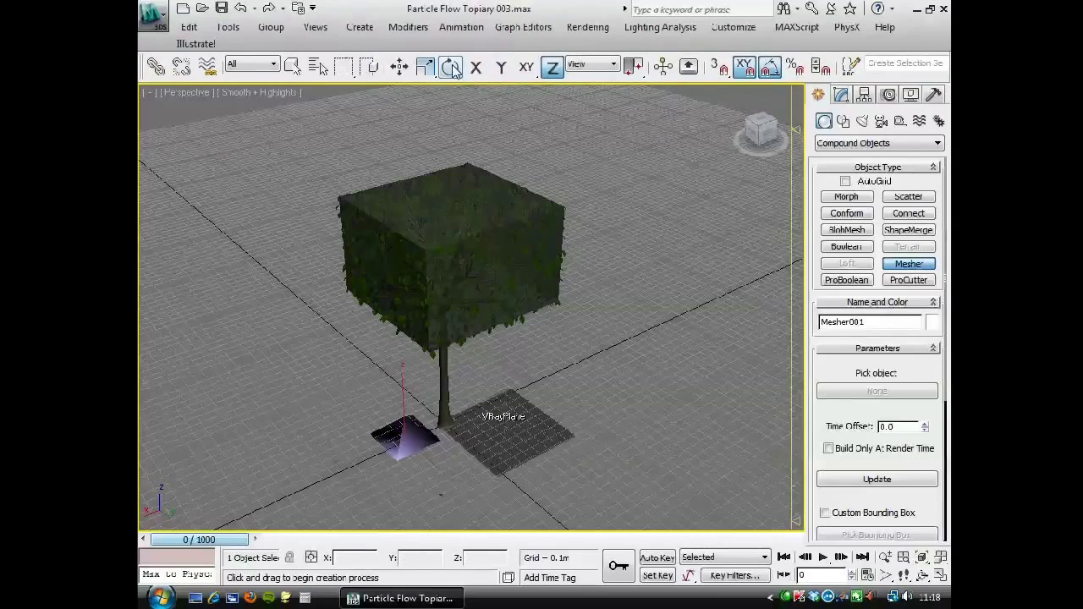
click(401, 68)
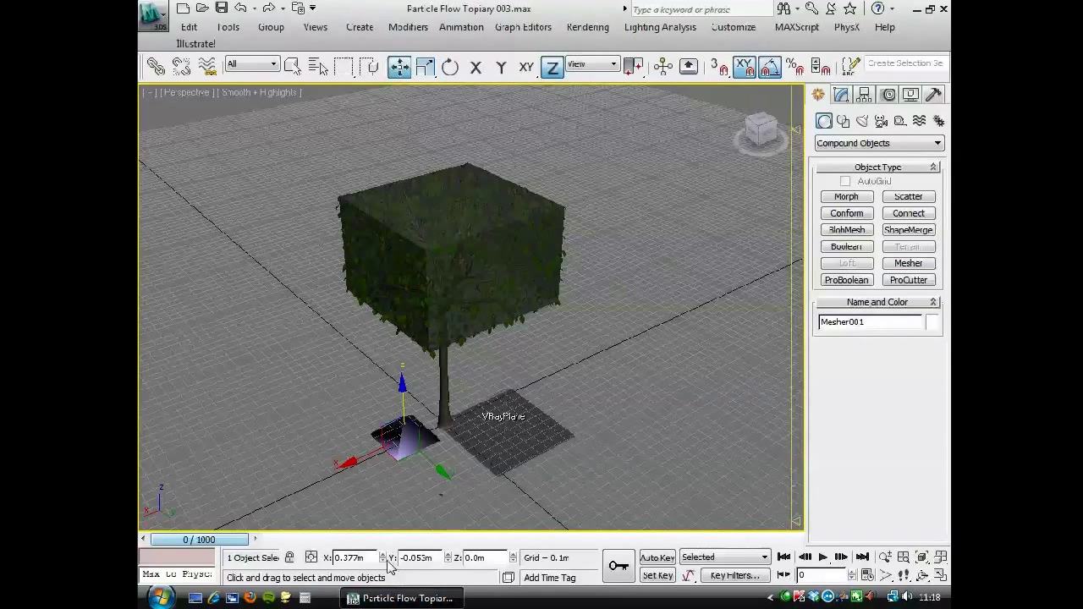
right_click(382, 561)
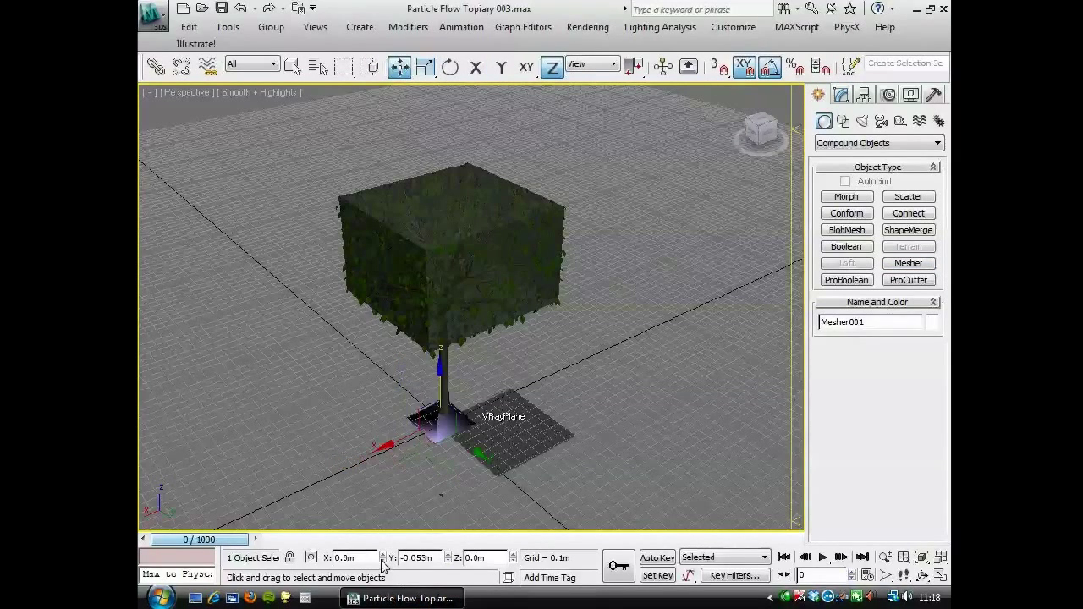
right_click(448, 561)
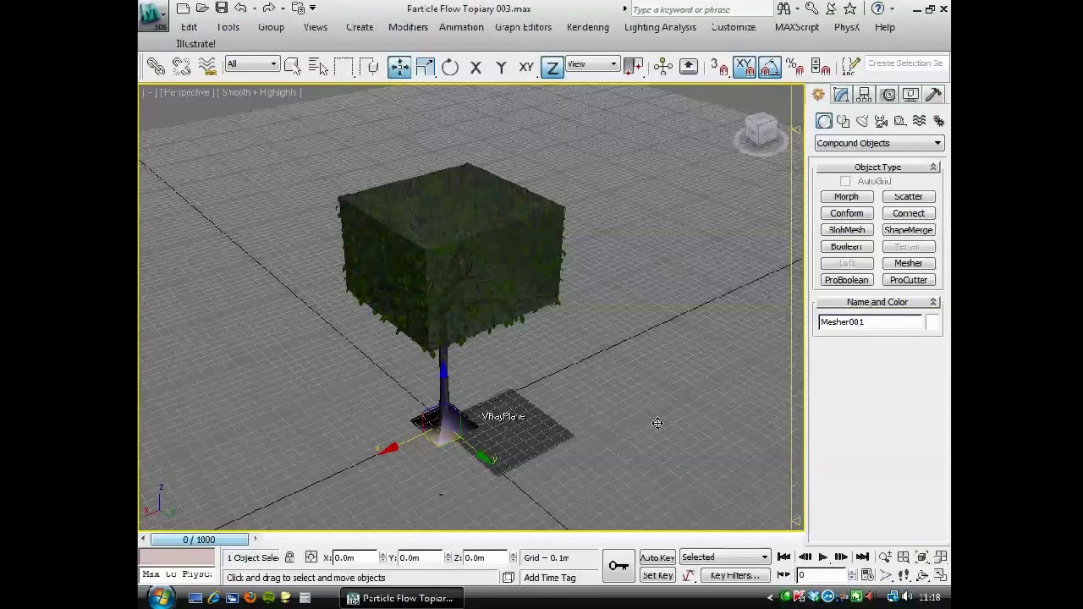
Set PF Source 001 as the Mesher's picked object
click(845, 95)
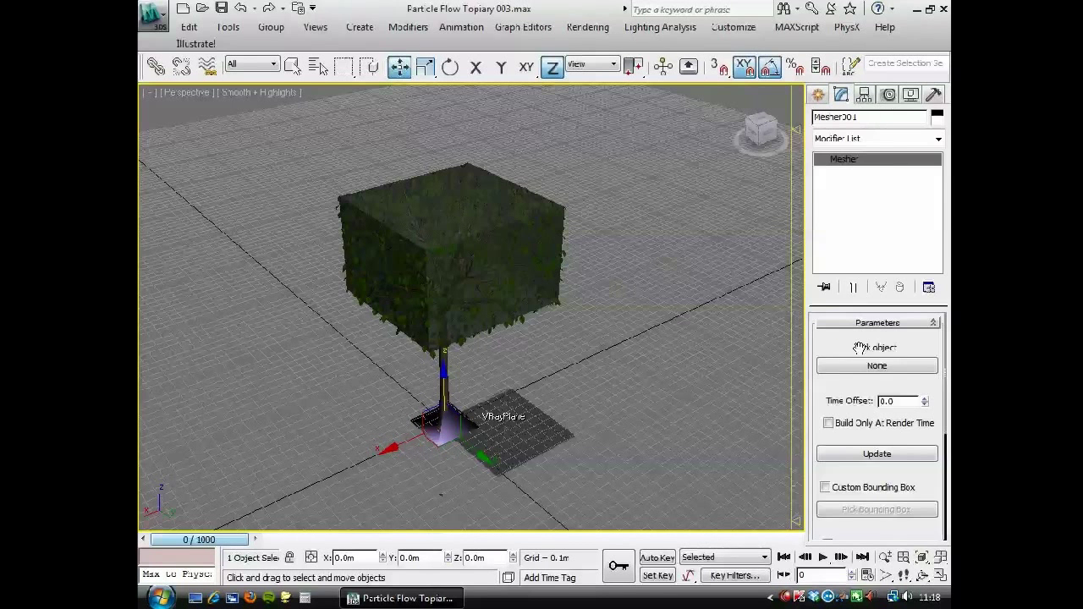
click(867, 372)
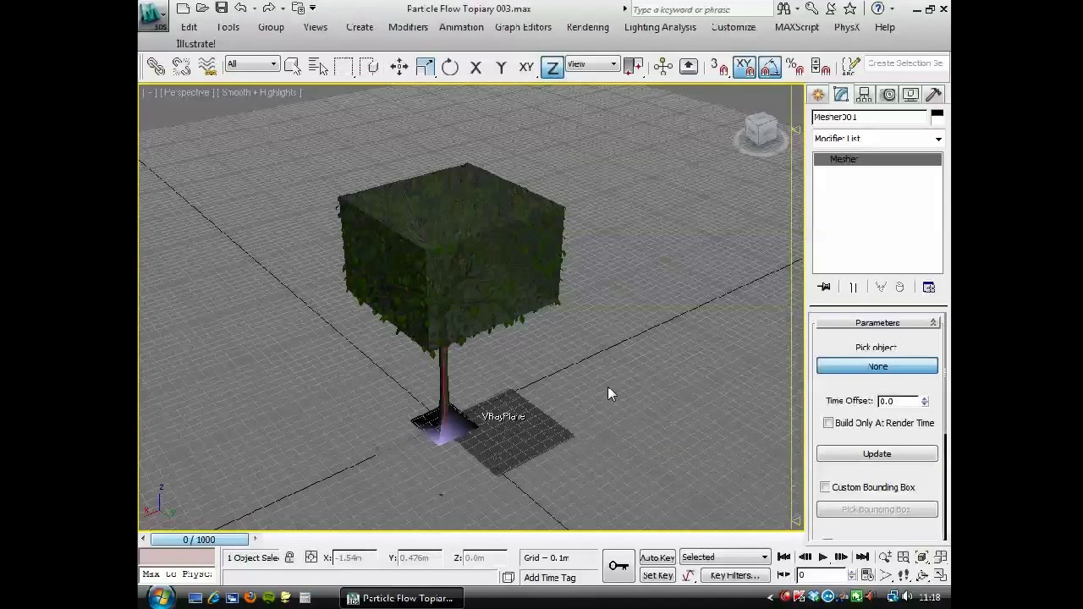
key(h)
click(298, 191)
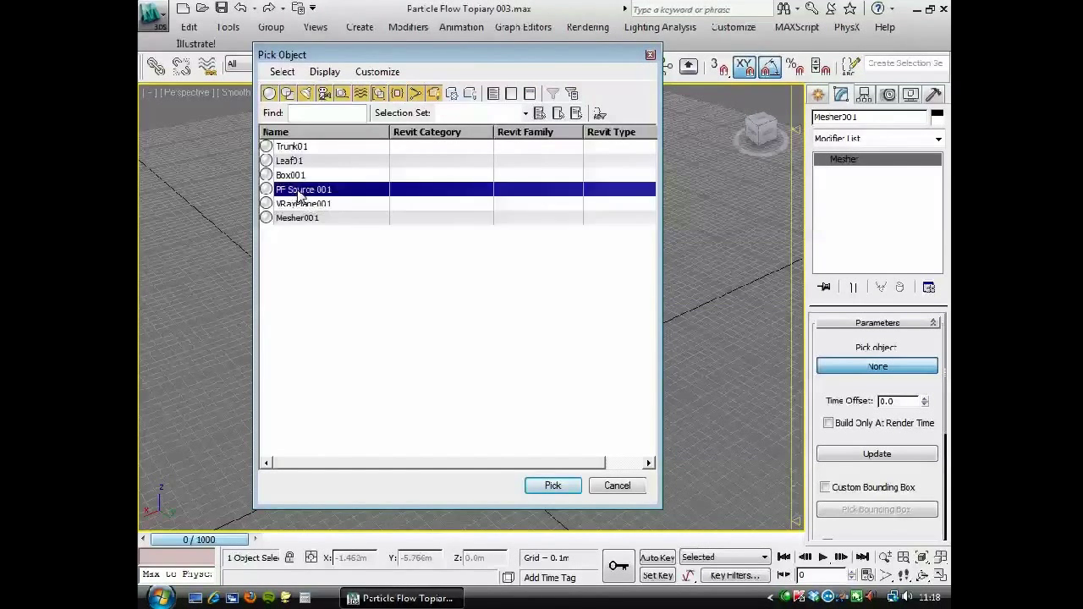
click(551, 486)
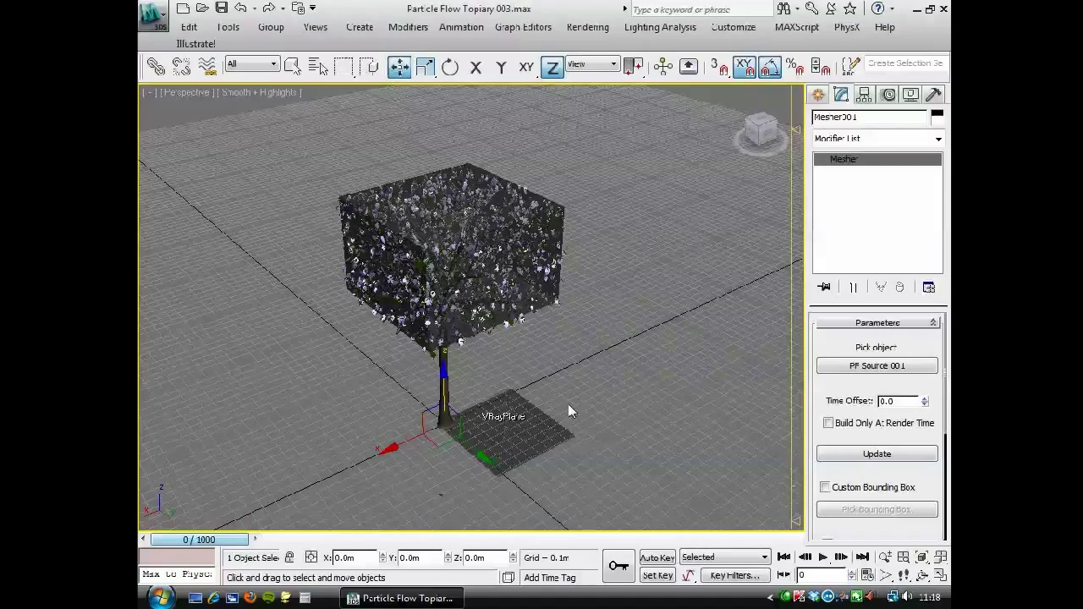
alt+middle_drag(565, 412, 511, 327)
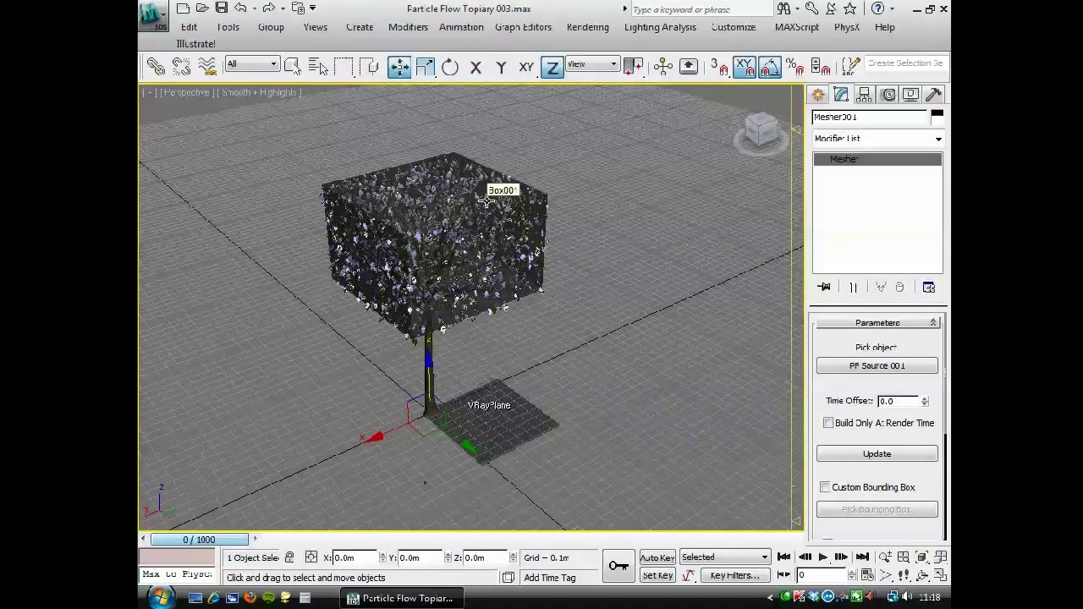
right_click(592, 227)
click(567, 254)
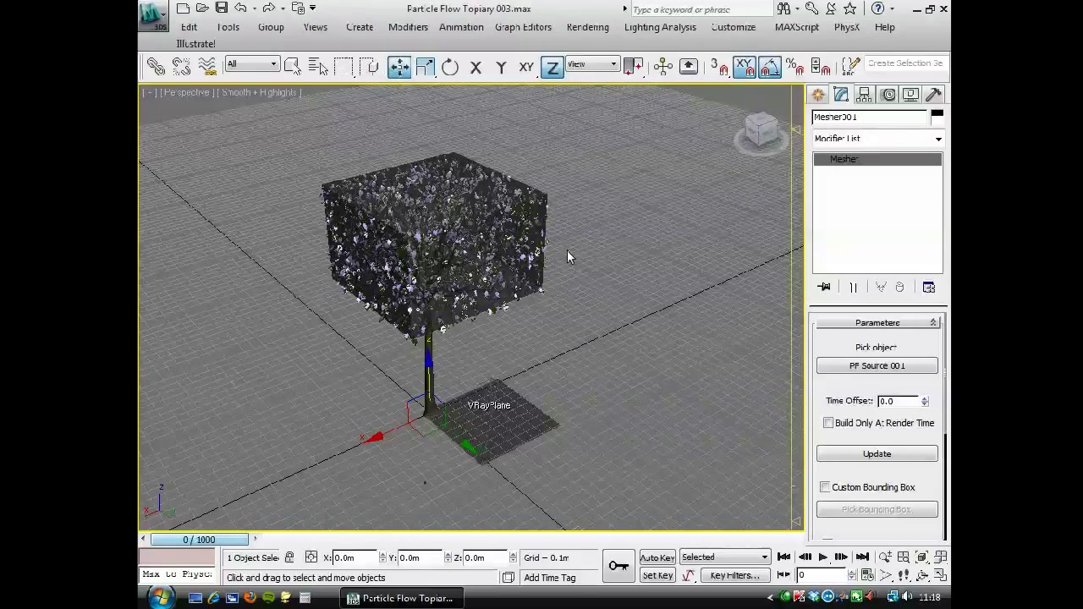
Set PF Source 001's Viewport % to 100, then hide the particle source
key(h)
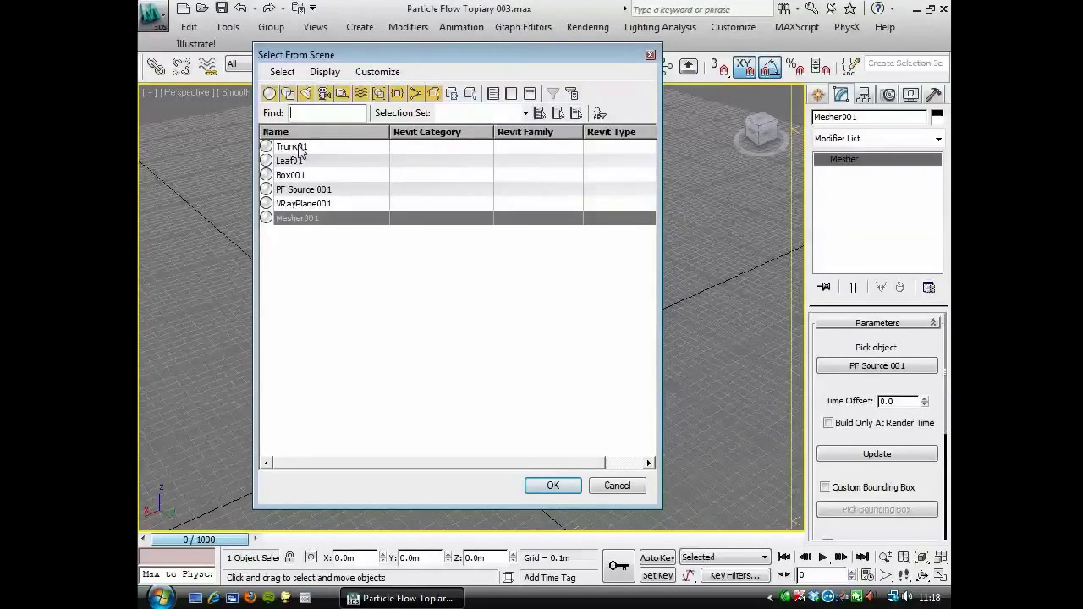
double_click(304, 190)
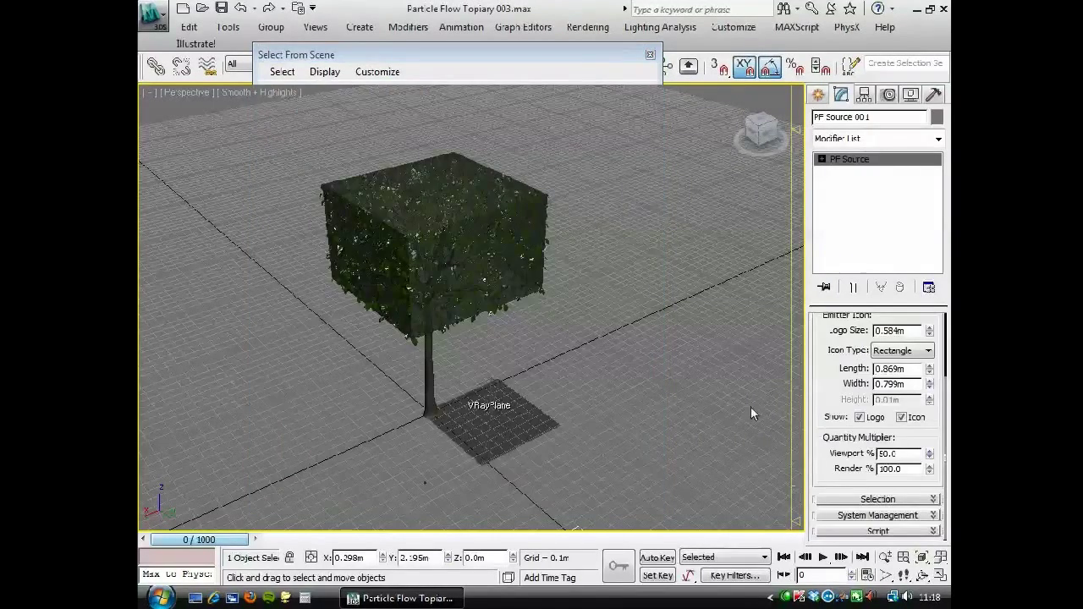
double_click(895, 454)
text(100)
key(Return)
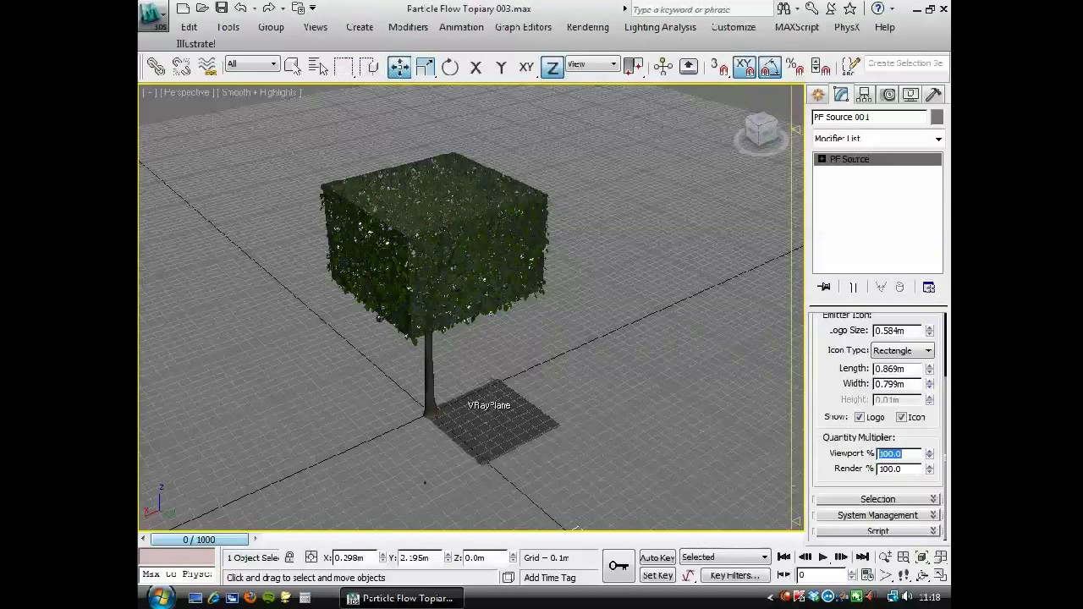
middle_drag(483, 348, 574, 310)
right_click(603, 340)
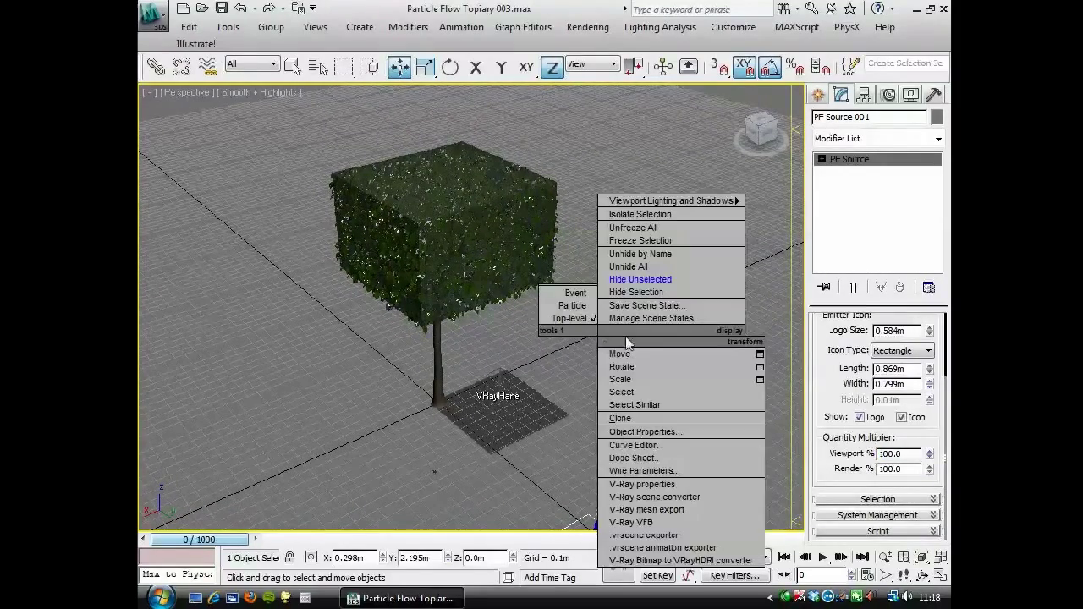
click(640, 291)
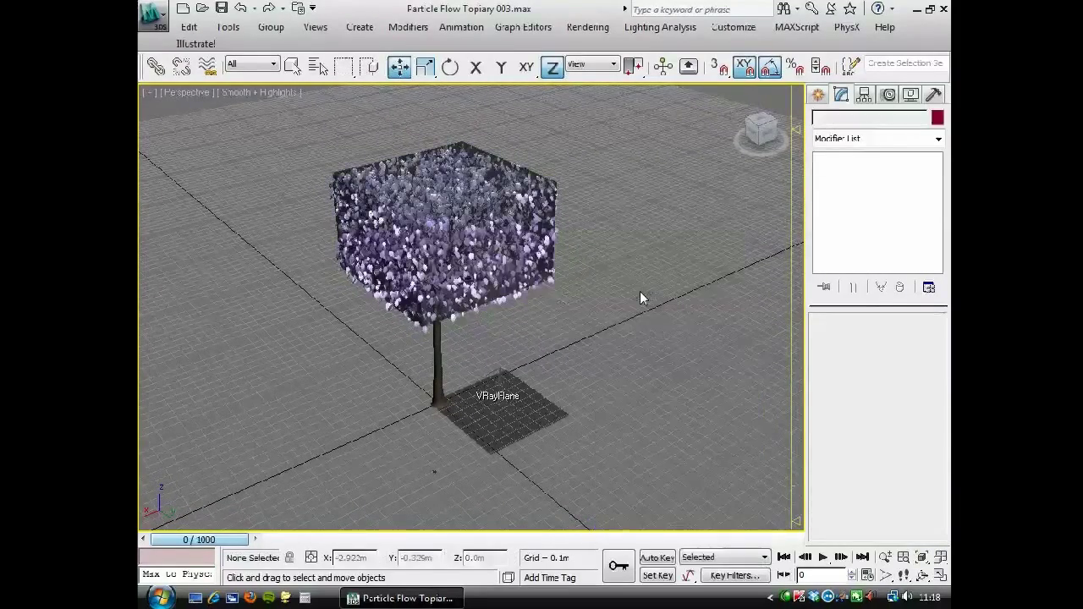
Convert Mesher001 into an Editable Mesh
click(427, 338)
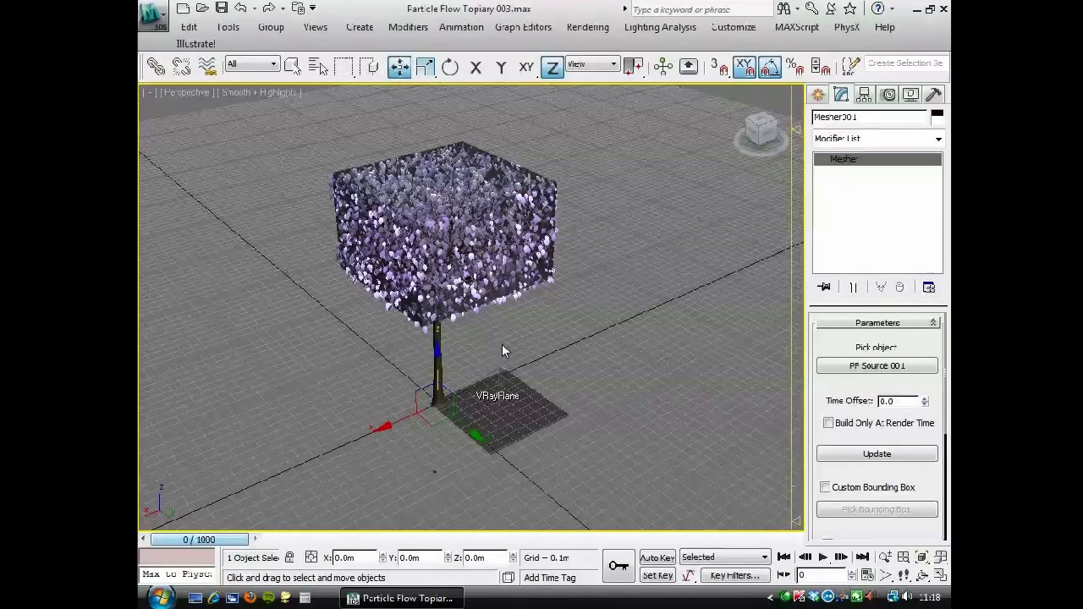
mouse_move(519, 350)
alt+middle_down()
mouse_move(501, 345)
mouse_move(488, 290)
mouse_move(571, 338)
mouse_move(644, 341)
mouse_move(576, 341)
mouse_move(531, 356)
alt+middle_up()
right_click(532, 352)
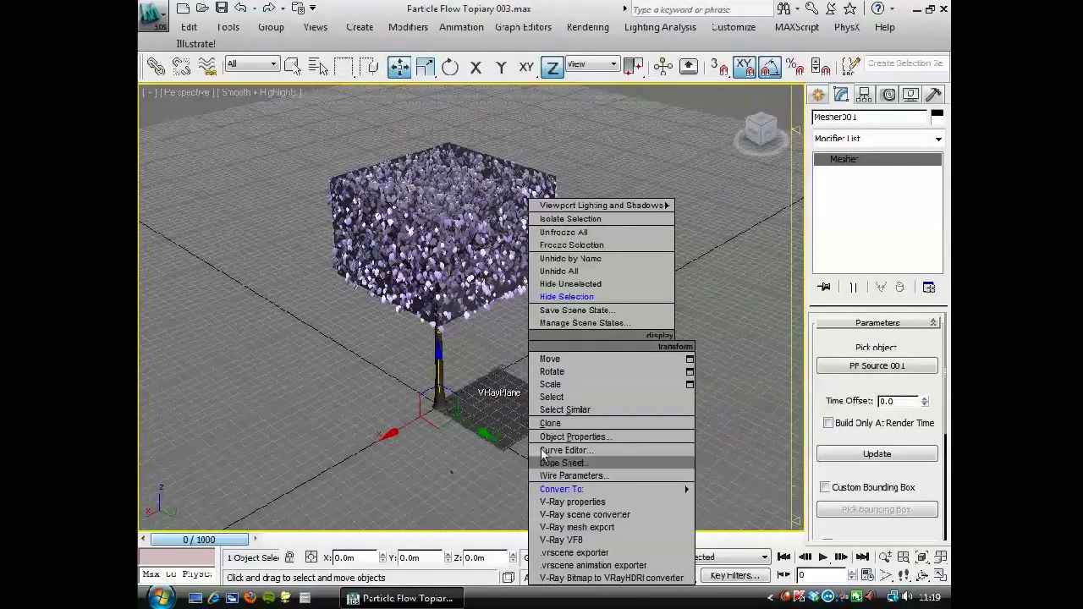
mouse_move(561, 489)
click(766, 489)
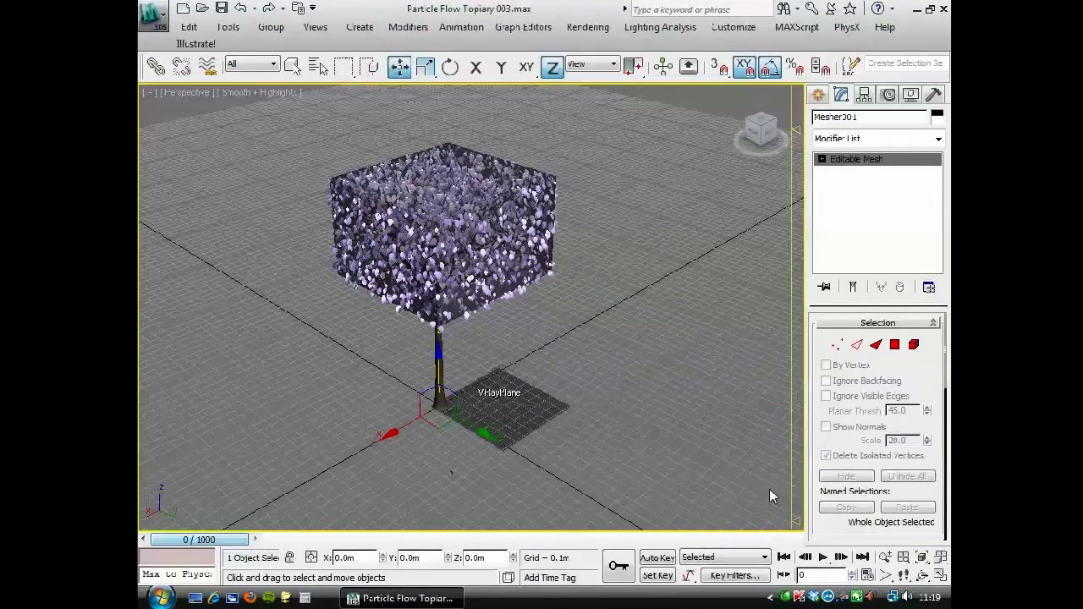
mouse_move(319, 370)
alt+middle_down()
mouse_move(305, 313)
mouse_move(315, 373)
mouse_move(323, 350)
alt+middle_up()
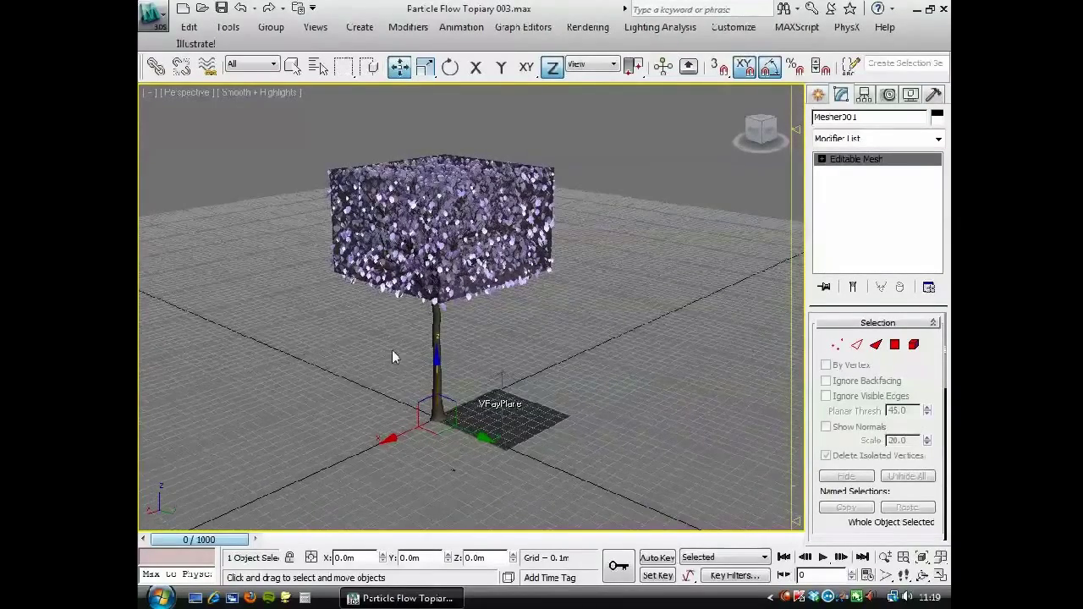
Hide everything except the tree, then select the trunk Trunk01
ctrl+click(436, 328)
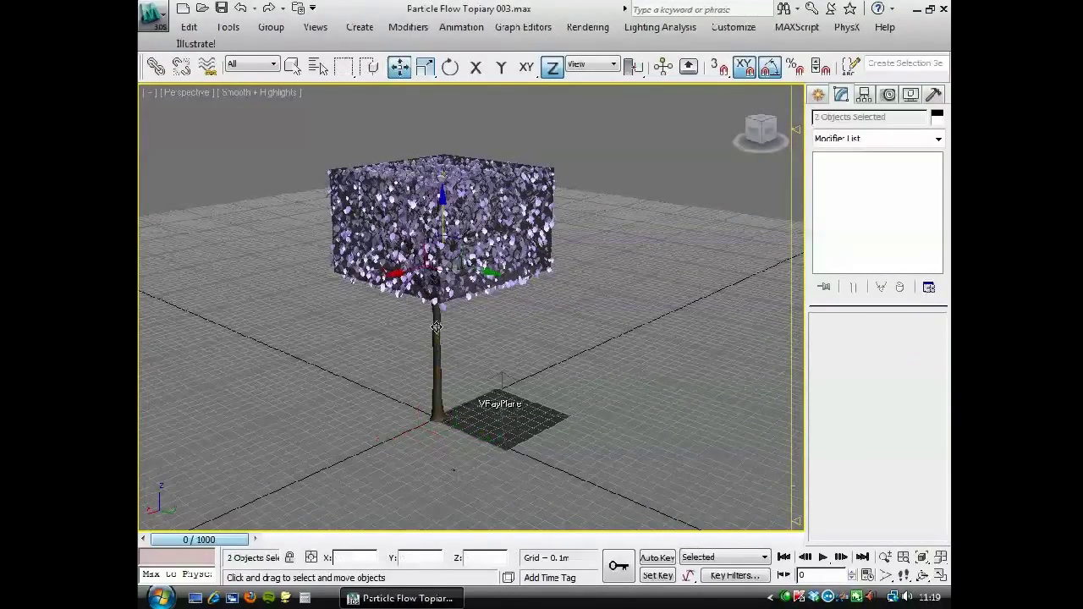
right_click(323, 369)
click(383, 294)
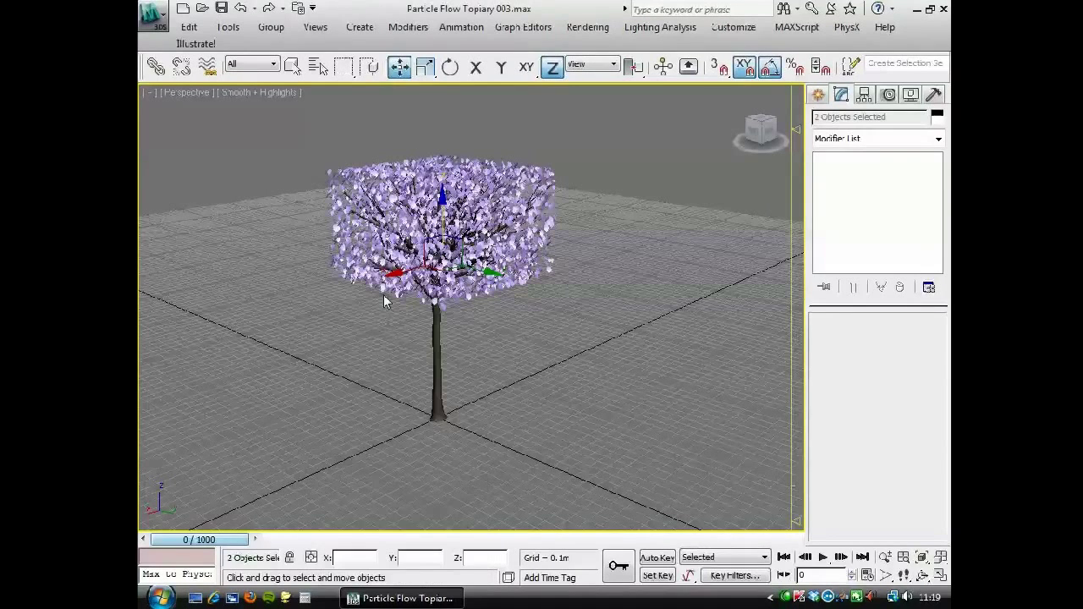
click(347, 376)
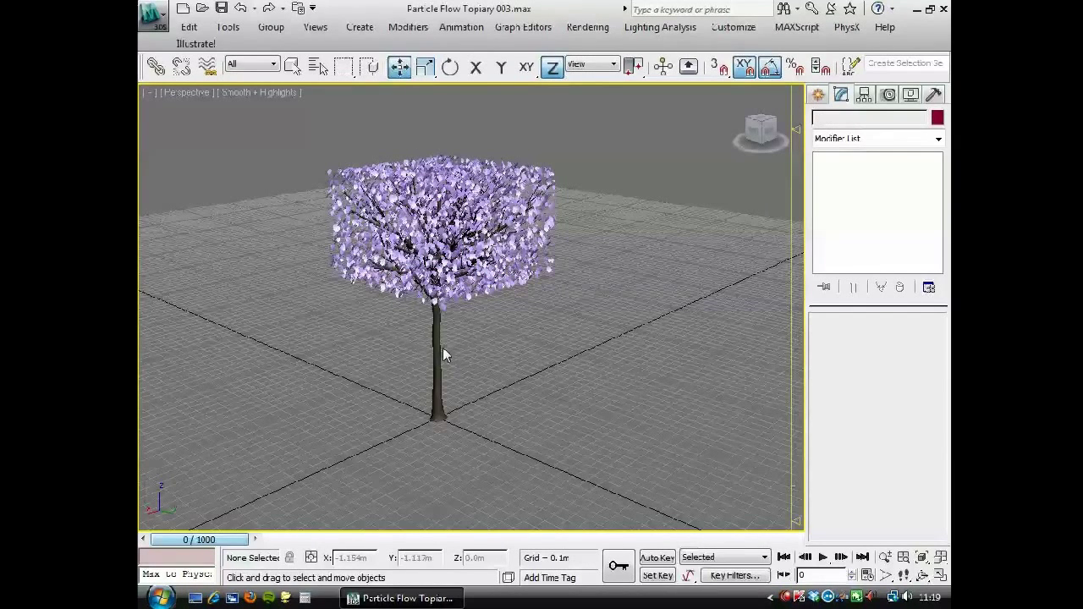
click(437, 350)
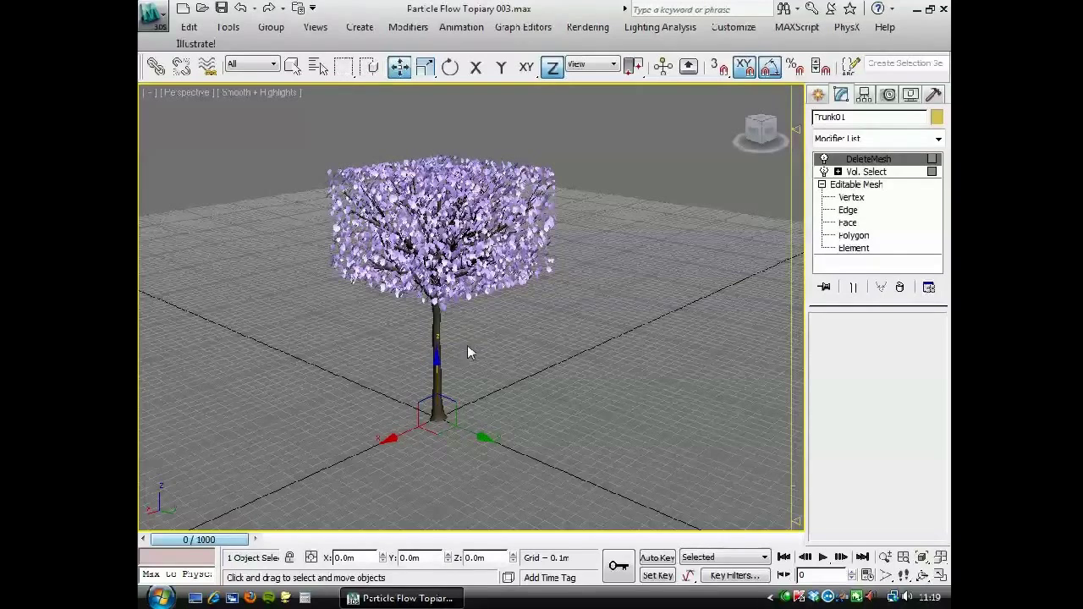
right_click(457, 343)
Convert Trunk01 to an Editable Mesh and attach the foliage mesh to it
mouse_move(556, 489)
click(668, 489)
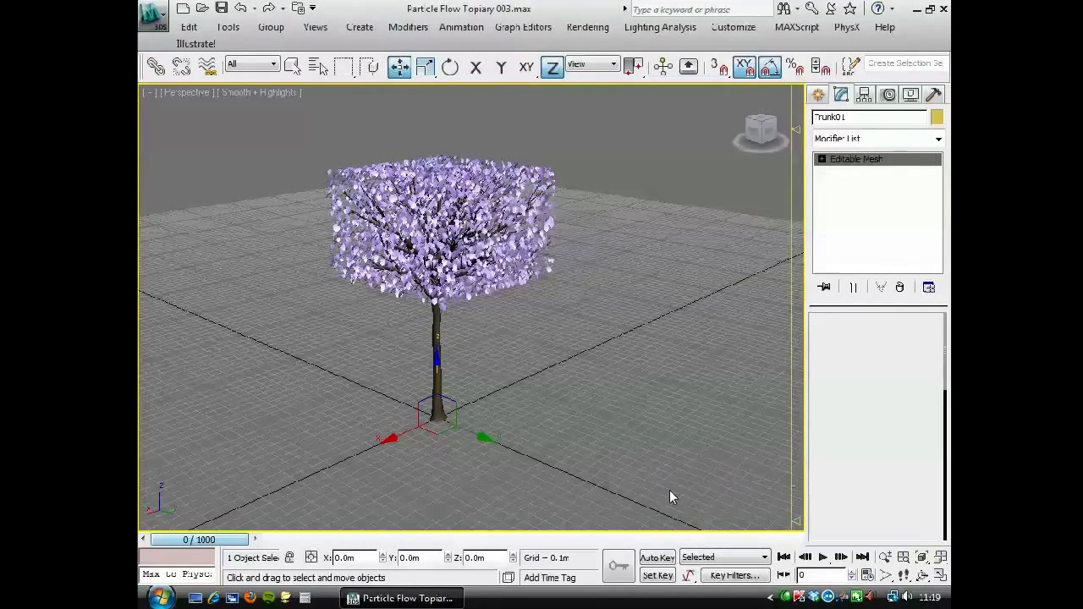
drag(817, 447, 806, 262)
click(846, 388)
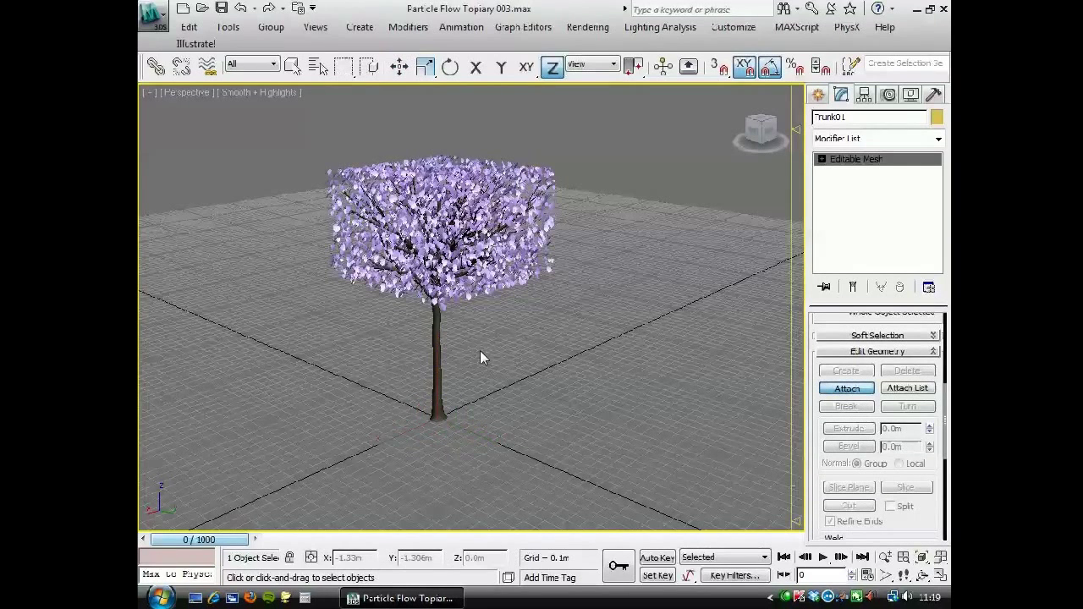
click(468, 296)
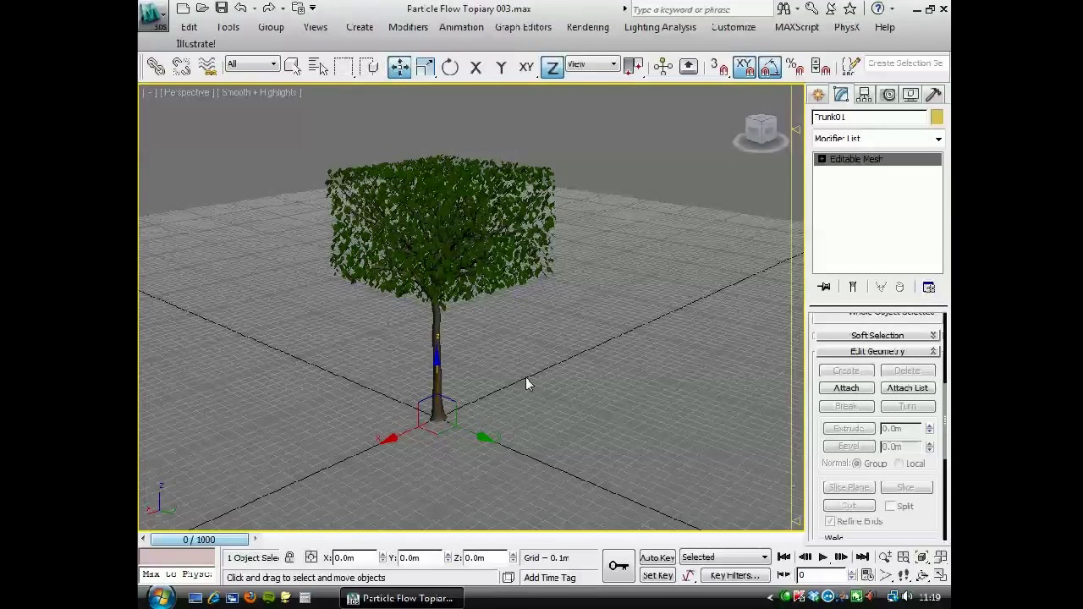
alt+middle_drag(459, 343, 488, 370)
Open V-Ray mesh export and set the folder to My Dropbox > 3D World Projects > Topiary Tutorial
right_click(415, 338)
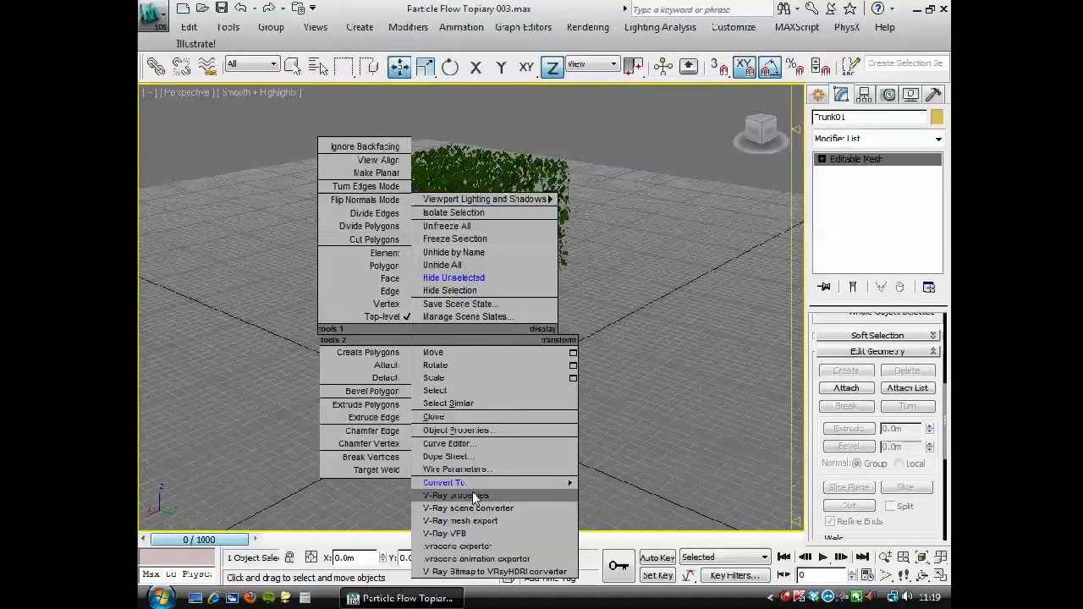
mouse_move(468, 482)
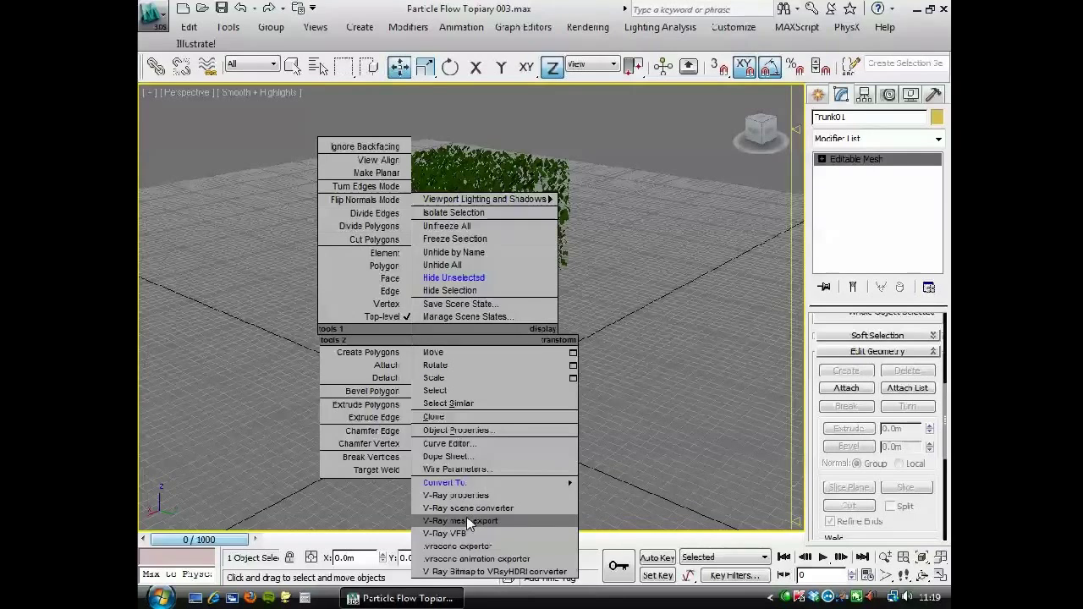
click(467, 520)
click(653, 160)
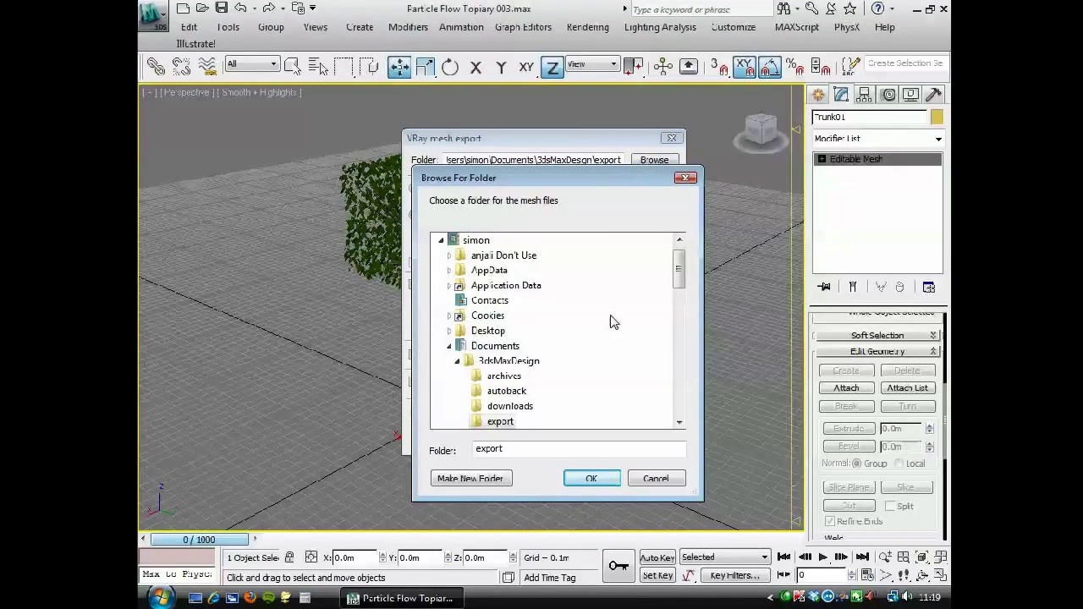
drag(677, 275, 690, 345)
click(501, 345)
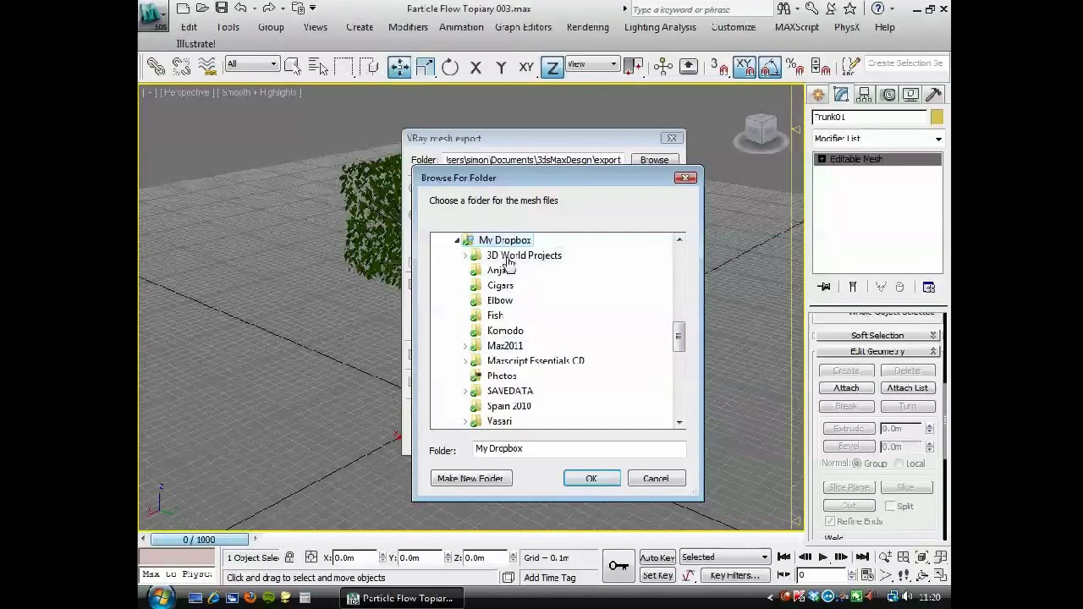
click(463, 256)
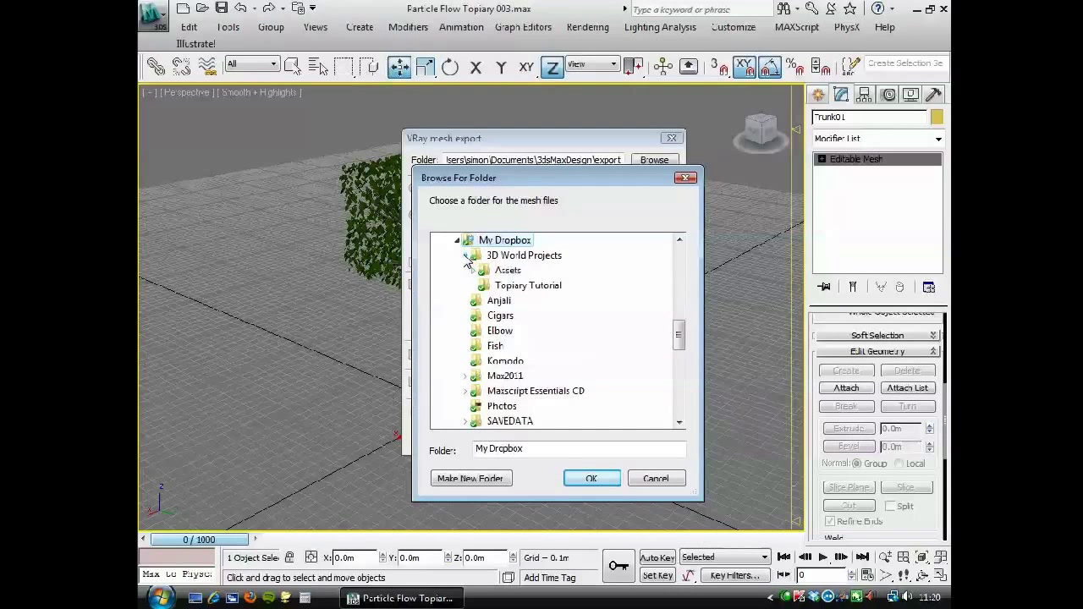
click(520, 285)
click(591, 479)
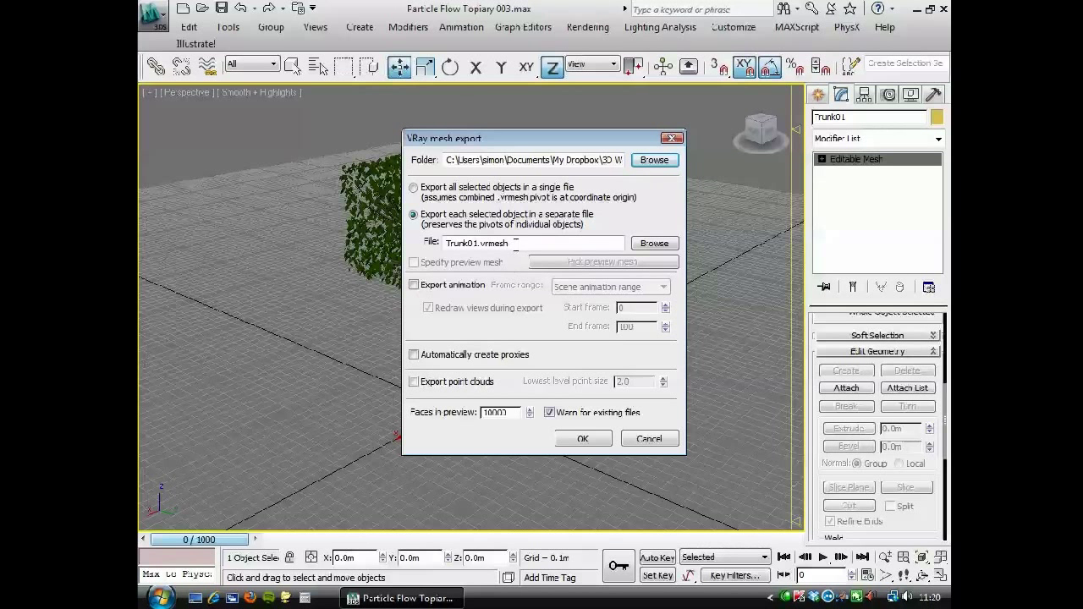
Export the mesh as Topiary Tree01 with automatic proxy creation and 5000 preview faces
drag(516, 243, 406, 256)
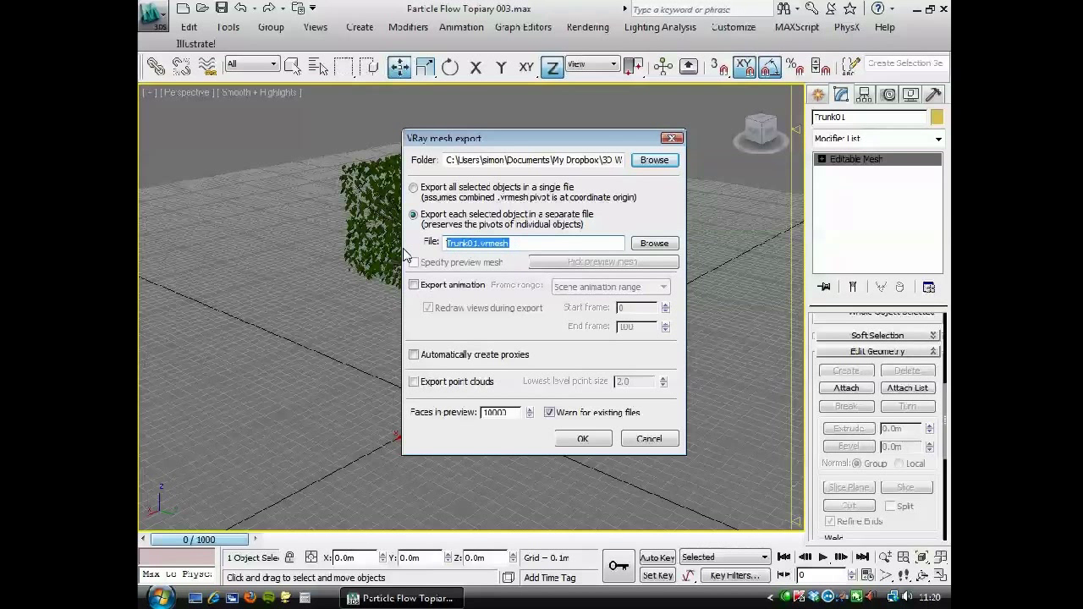
text(Topiary)
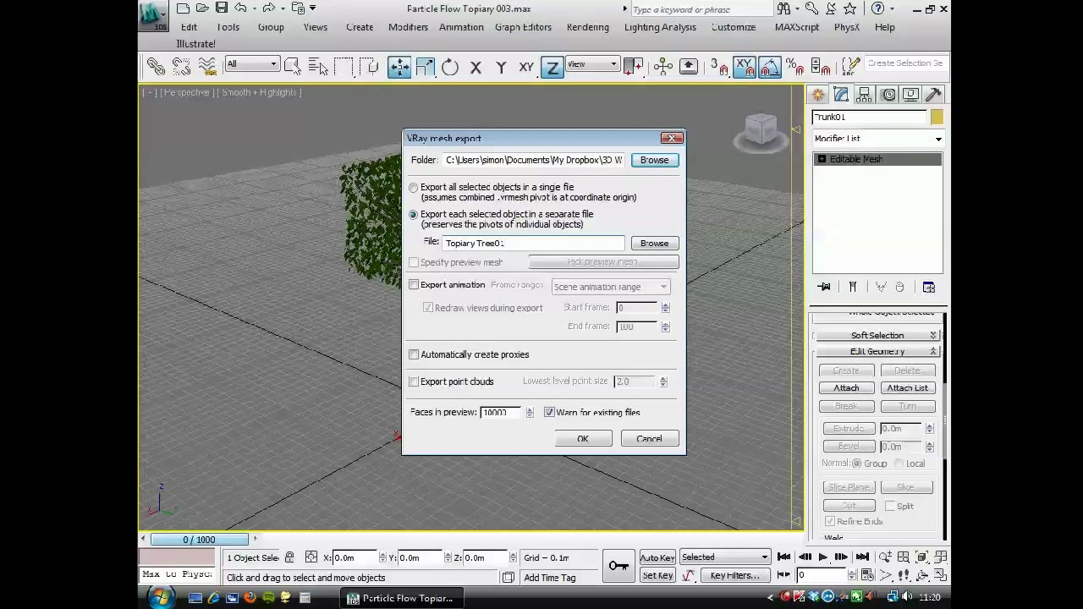
text( Tree01)
click(413, 356)
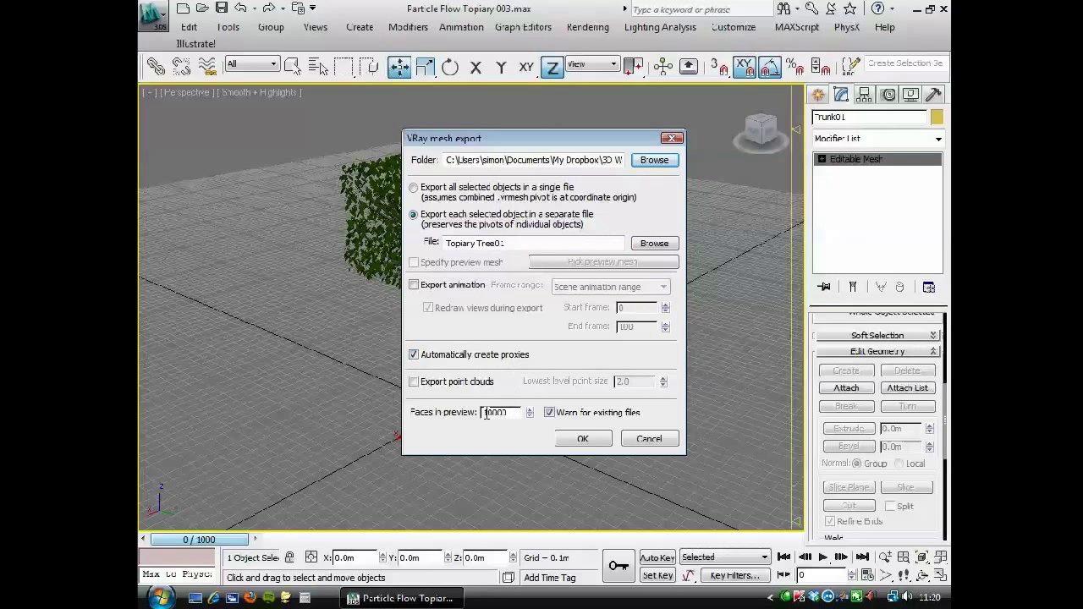
drag(486, 413, 478, 413)
drag(493, 413, 456, 412)
text(5)
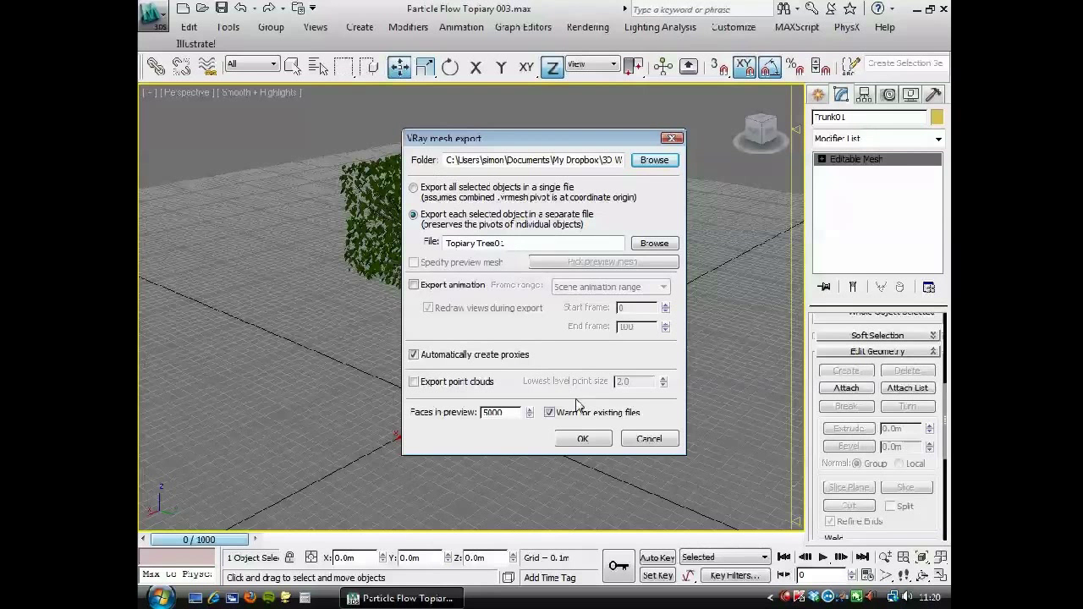
click(583, 443)
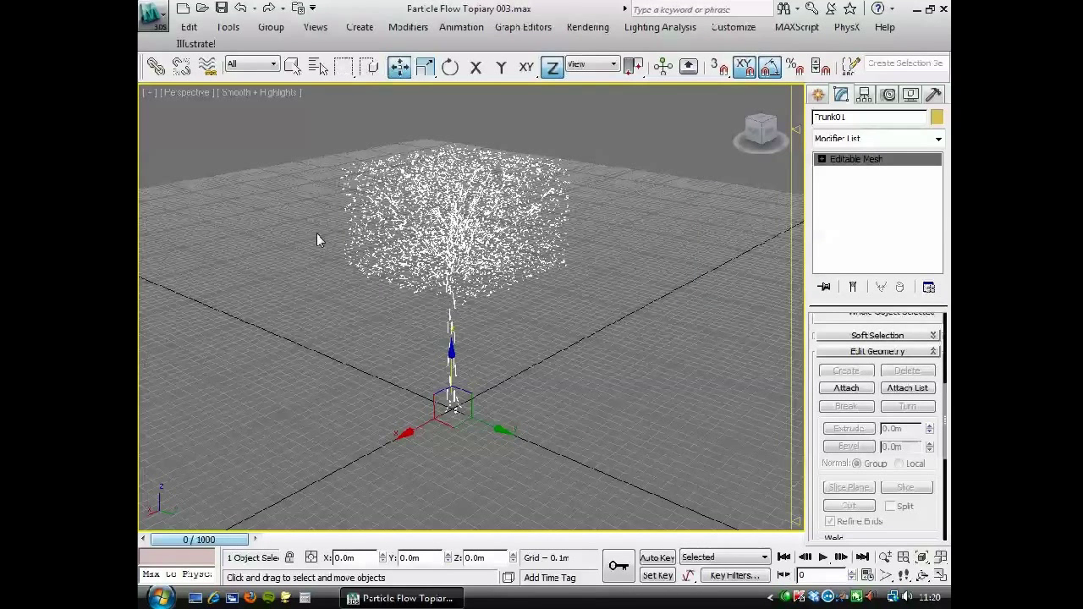
Save the scene as Topiary Tree01.max in the Topiary Tutorial folder
click(159, 17)
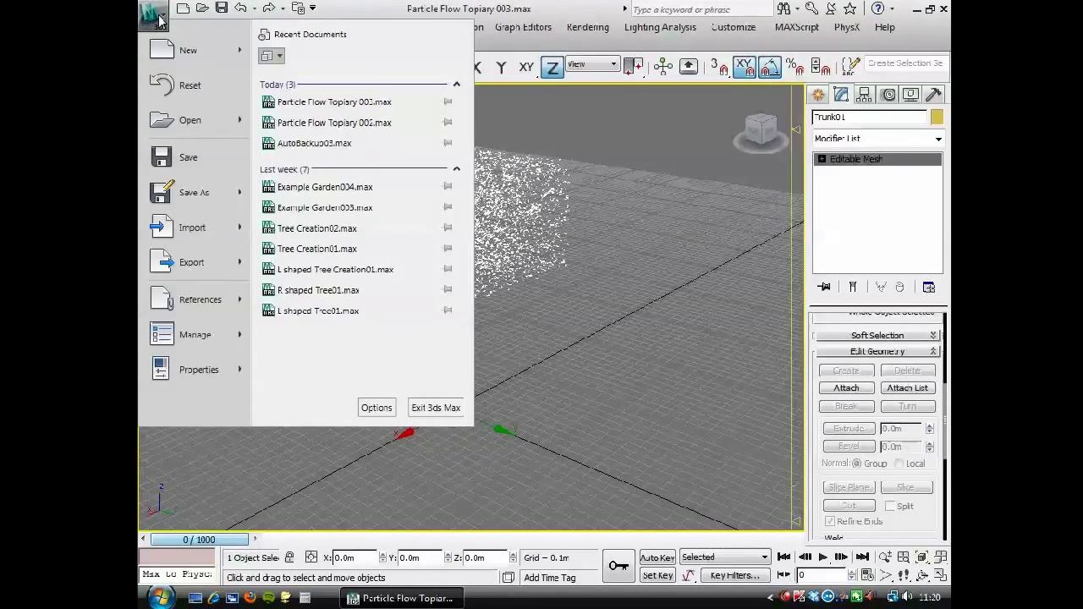
mouse_move(200, 192)
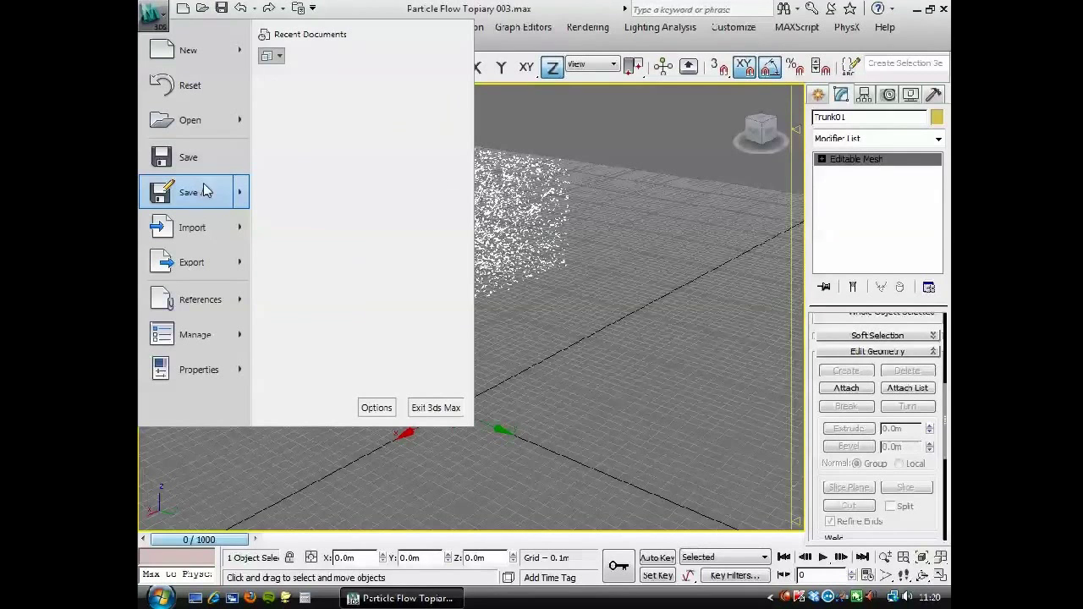
click(325, 183)
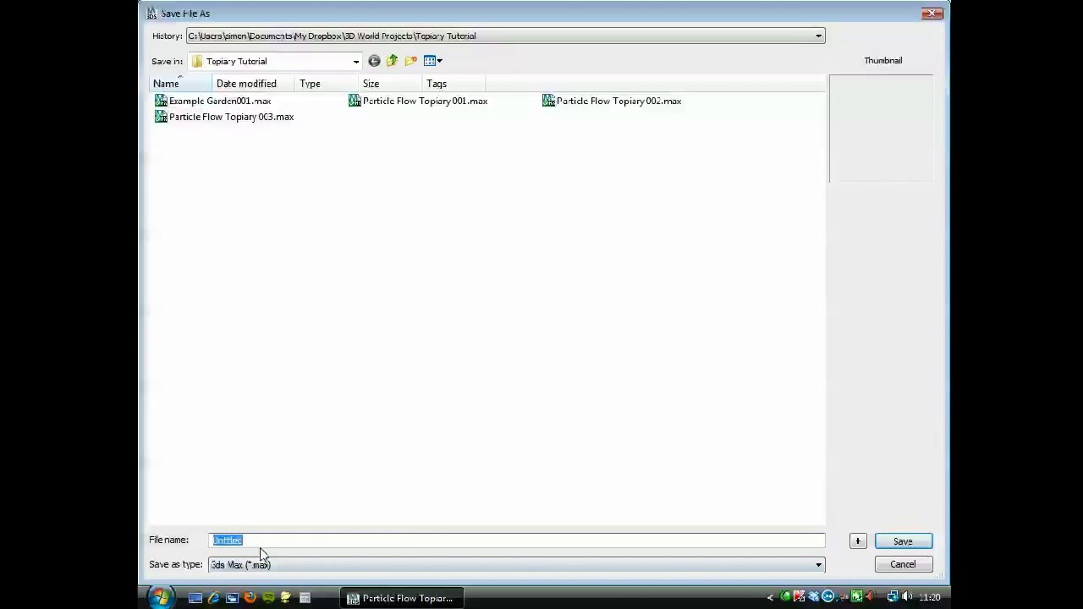
text(Top)
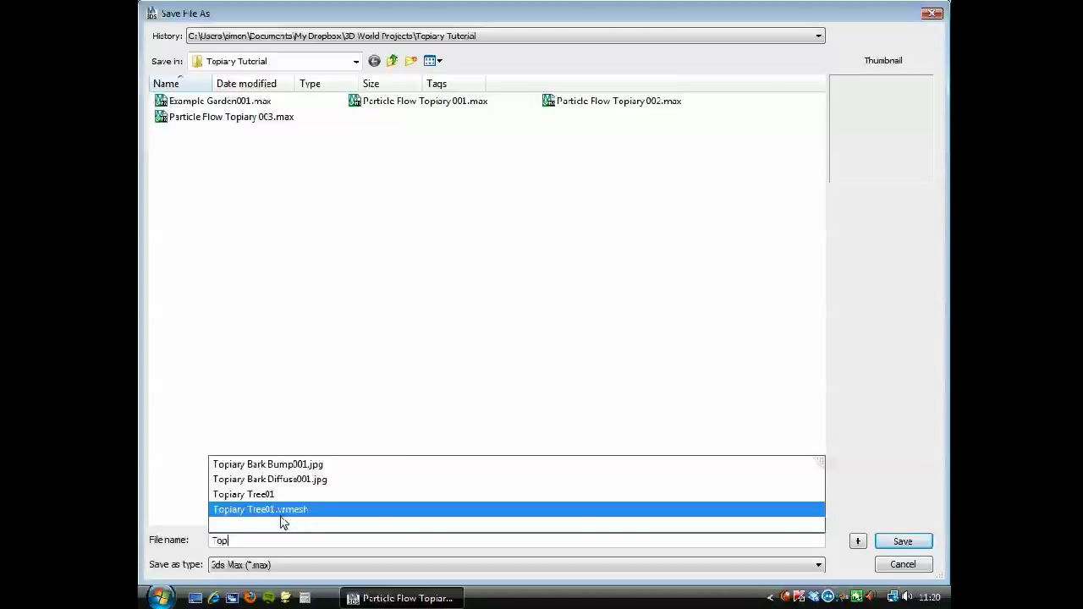
click(254, 496)
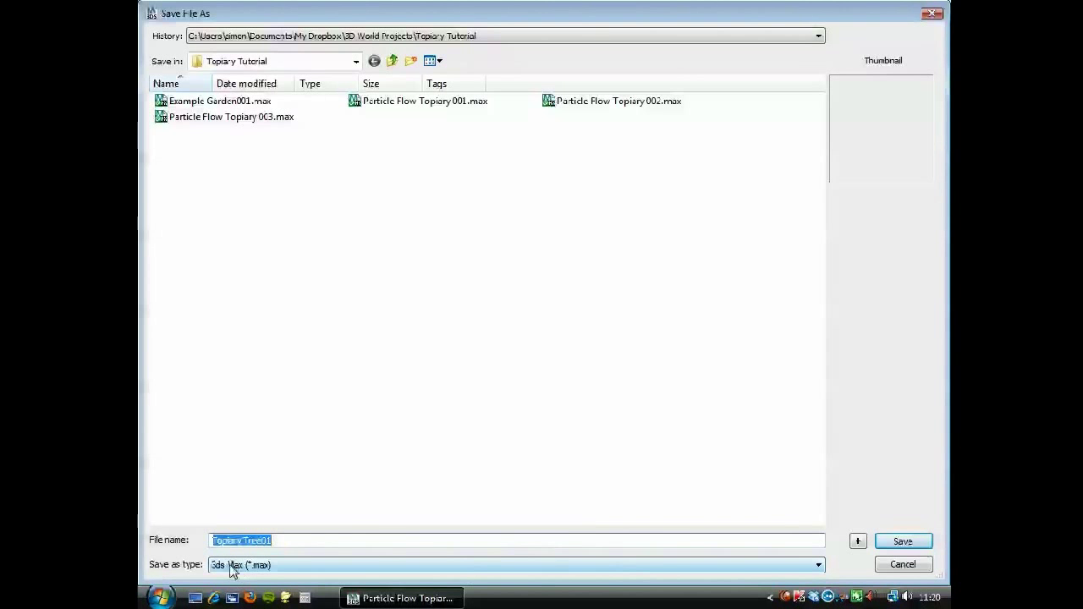
click(900, 541)
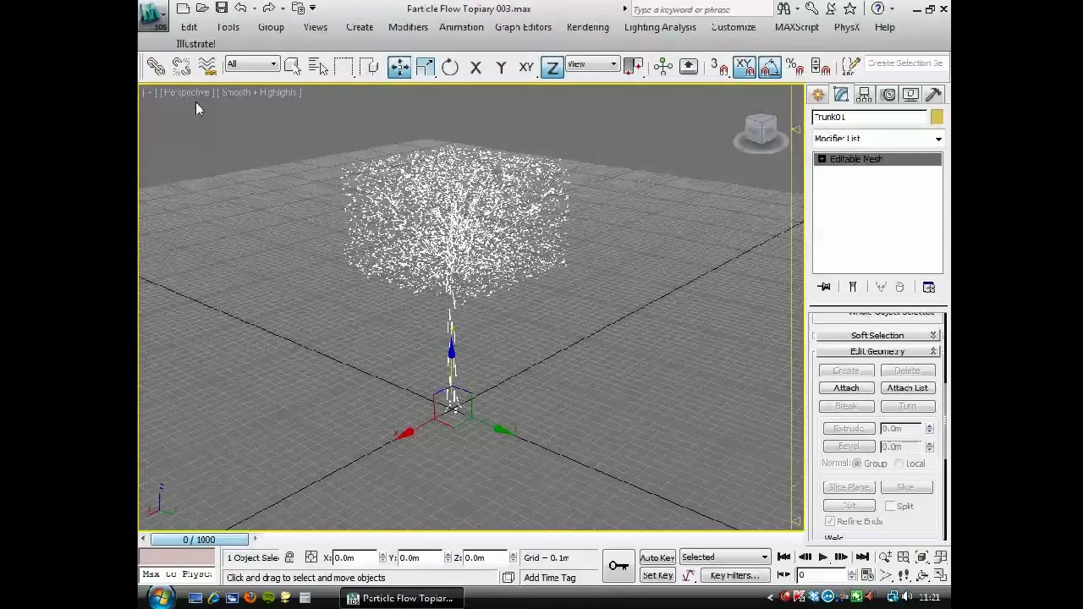
Open Topiary Tree01.max without saving changes to the current scene
click(158, 15)
mouse_move(189, 120)
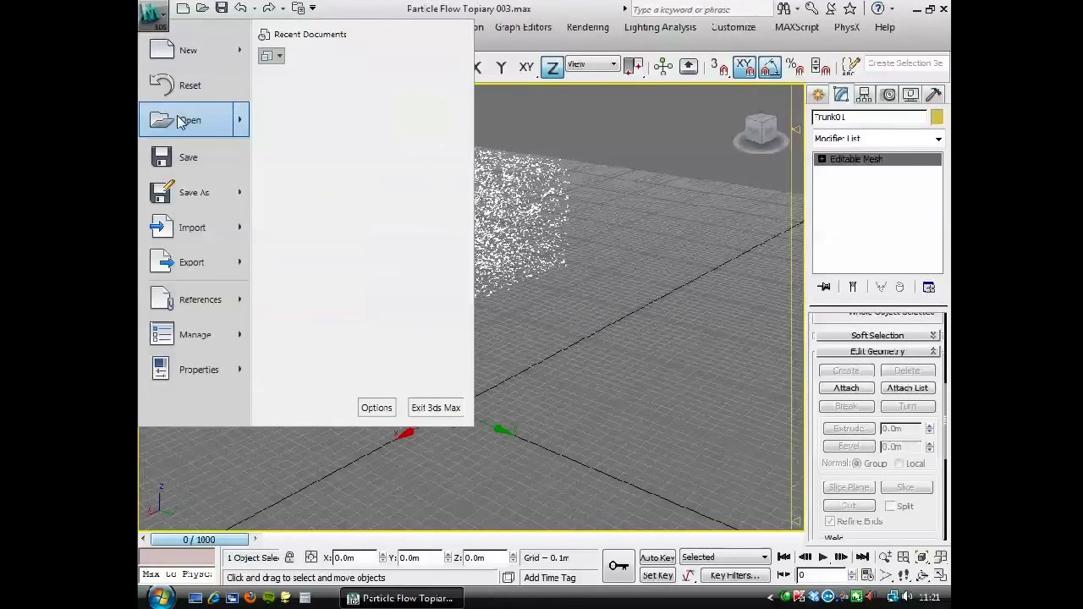
click(322, 79)
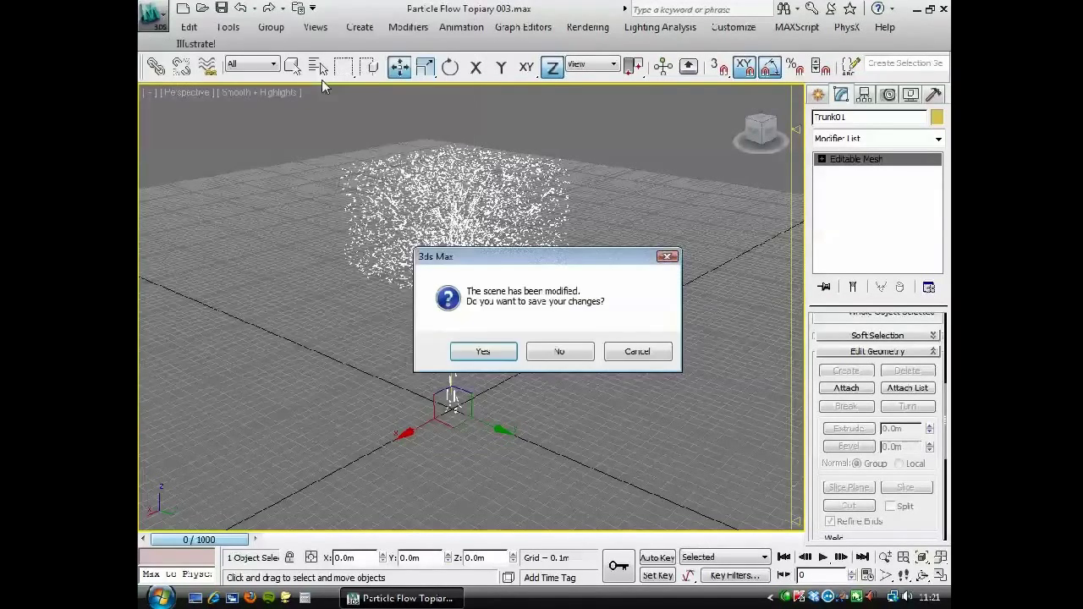
click(558, 351)
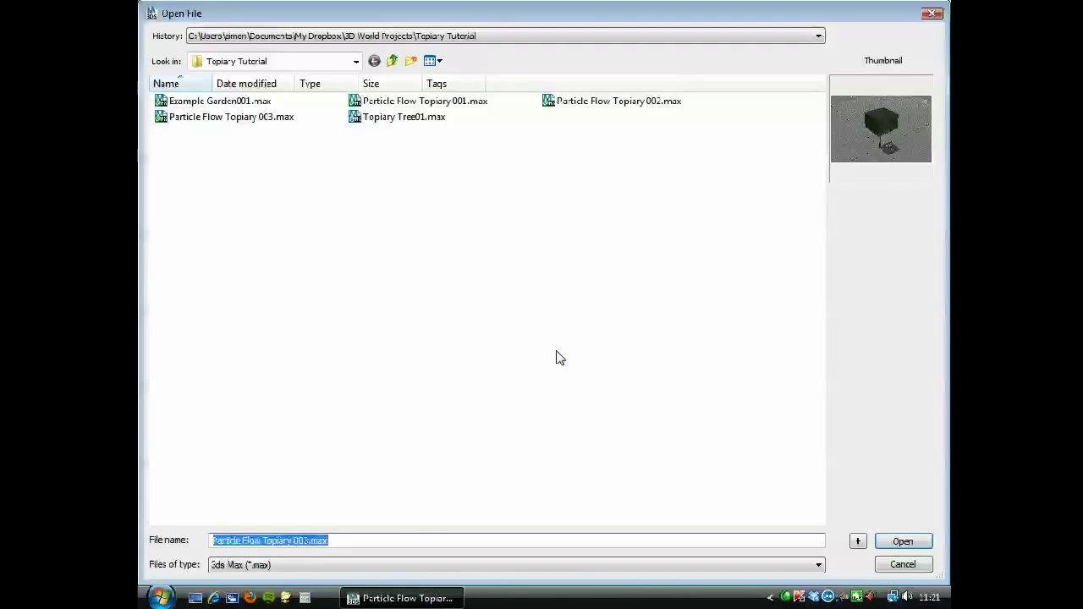
click(380, 119)
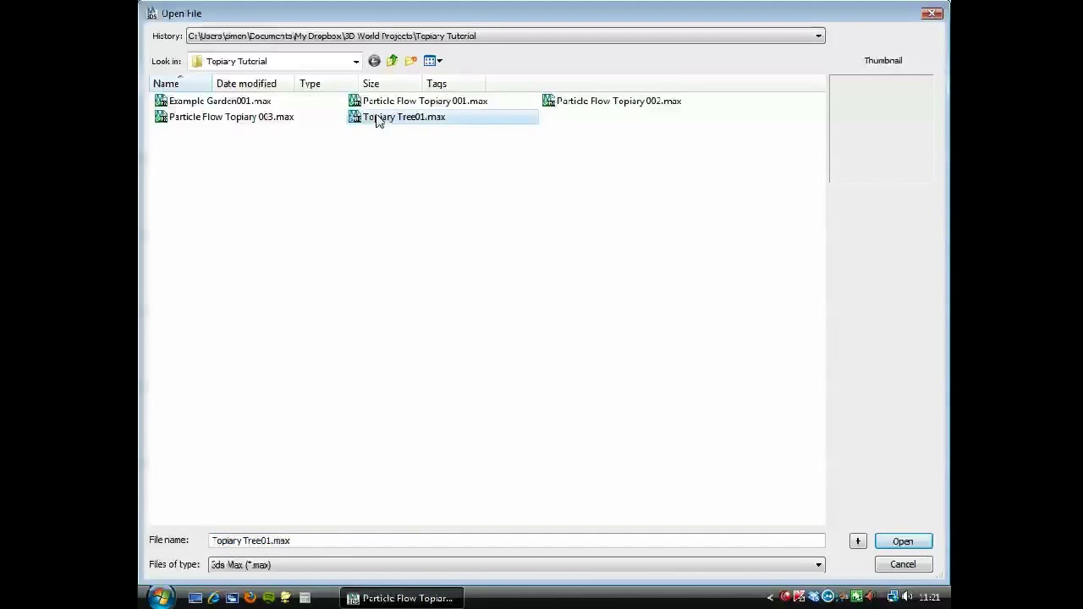
click(901, 541)
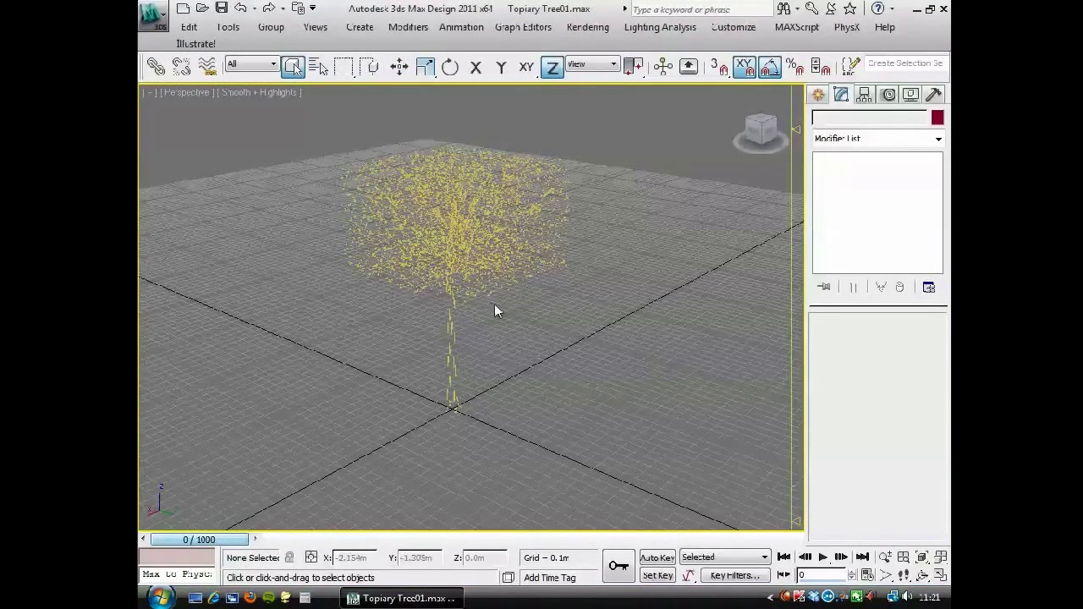
Select the VRayProxy_Trunk01 tree proxy, then begin a New/Reset without saving
click(453, 235)
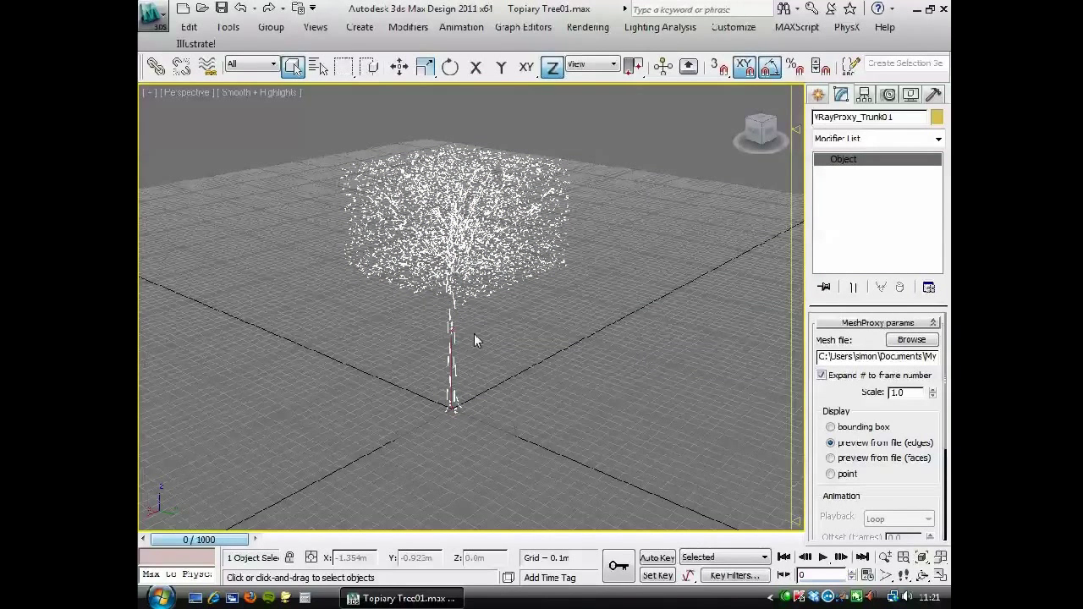
click(152, 15)
click(178, 49)
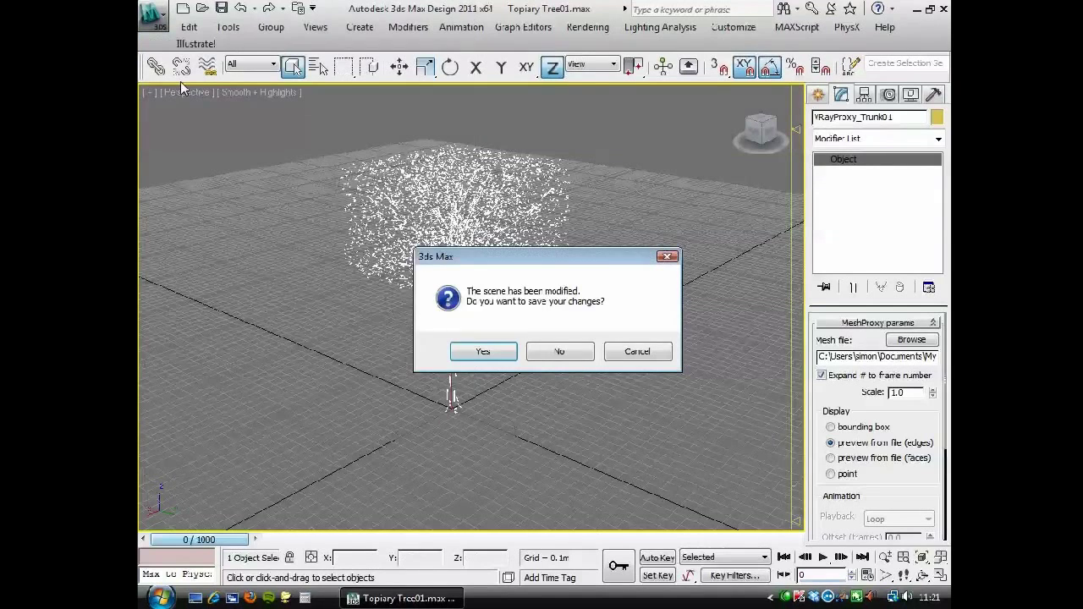
click(543, 350)
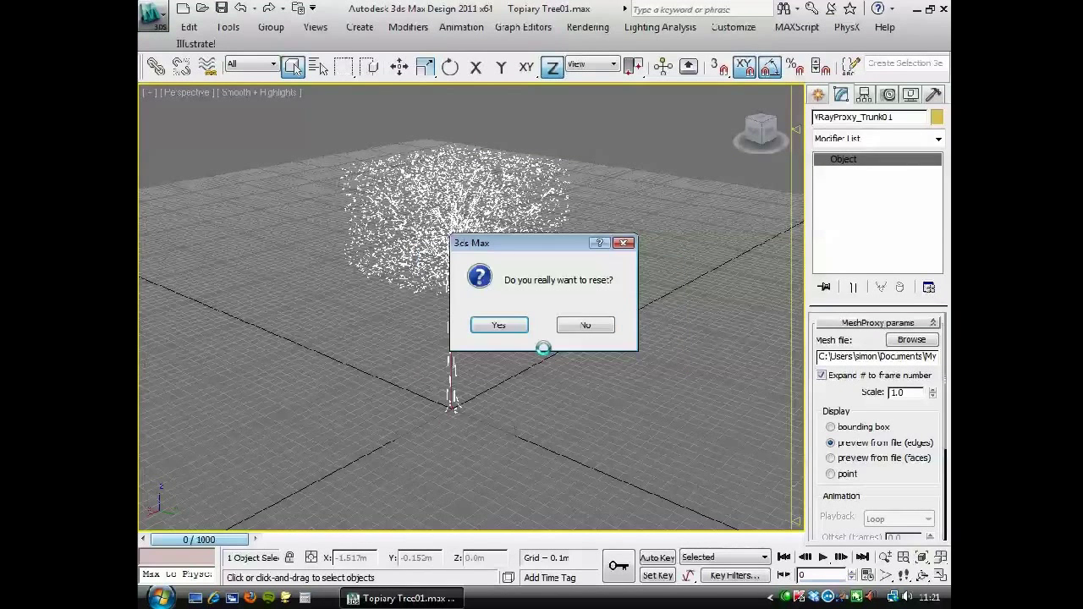
Reset to an empty scene and merge VRayProxy_Trunk01 from Topiary Tutorial's Topiary Tree01.max
click(500, 325)
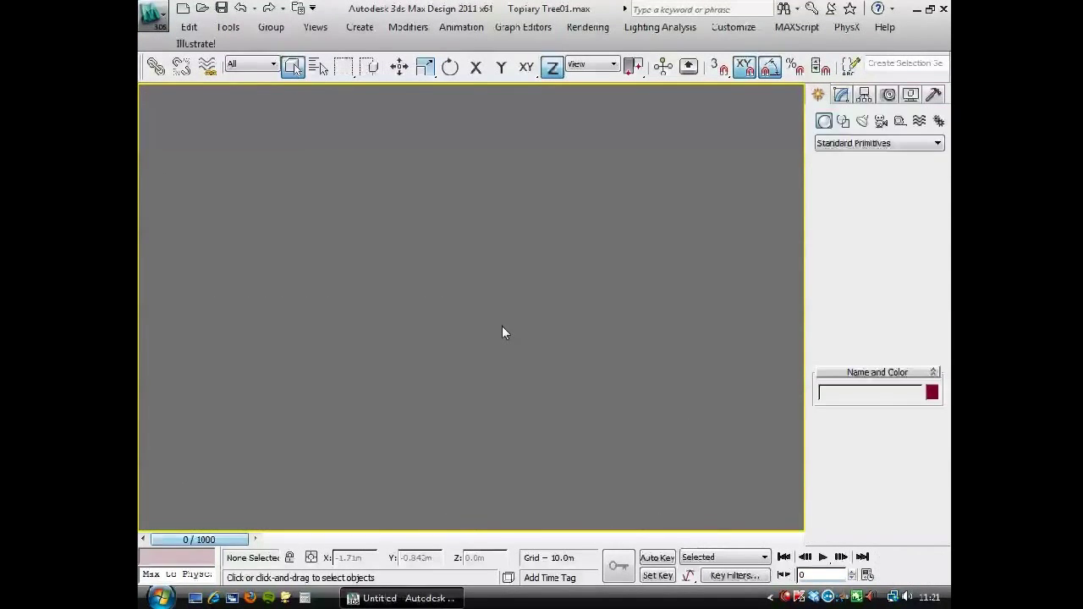
click(154, 15)
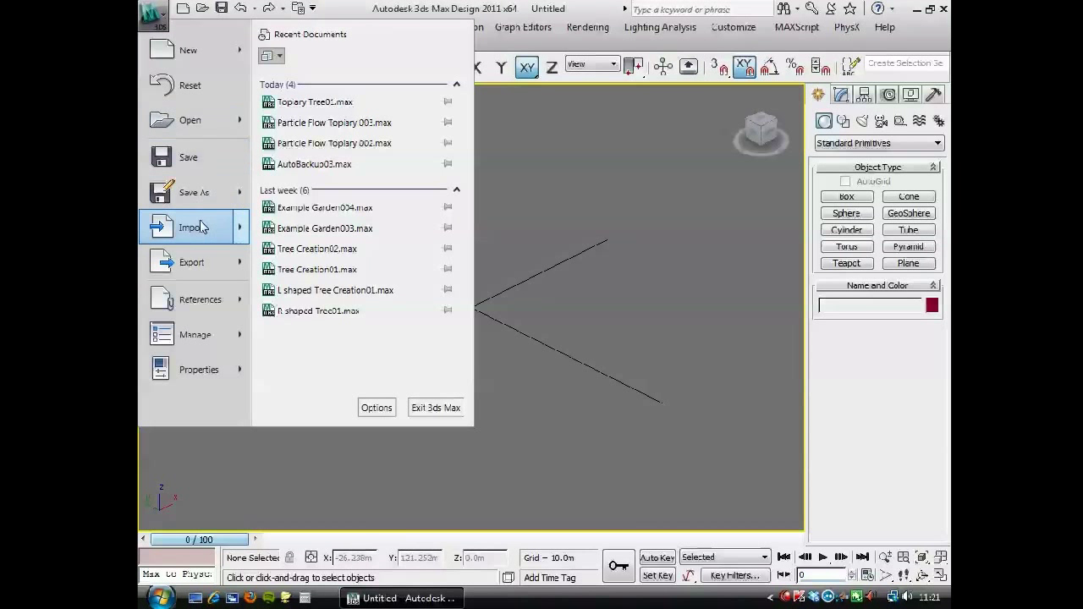
mouse_move(207, 227)
click(336, 134)
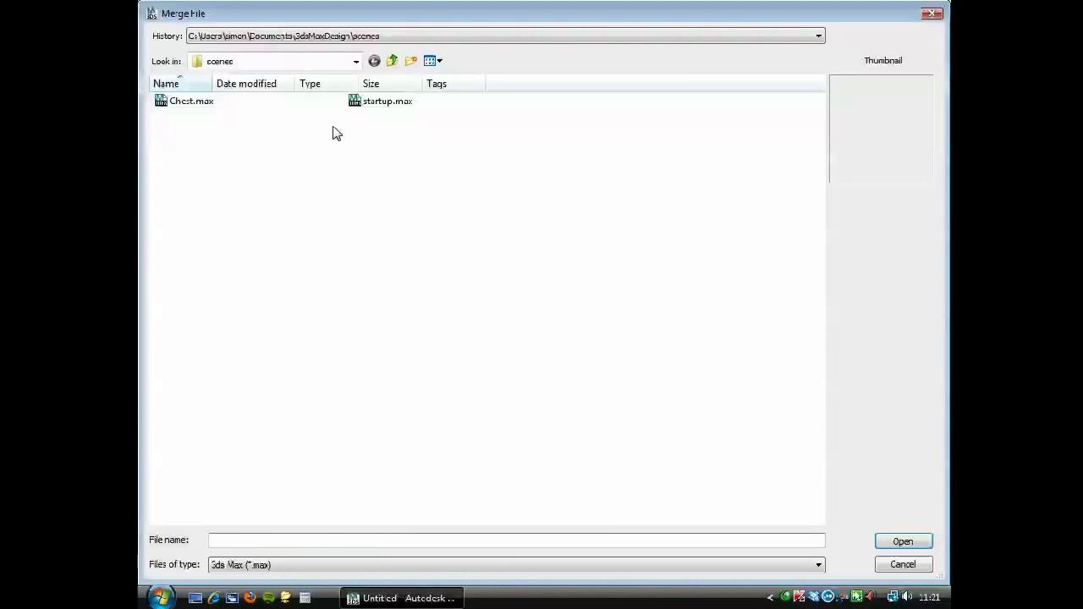
click(330, 35)
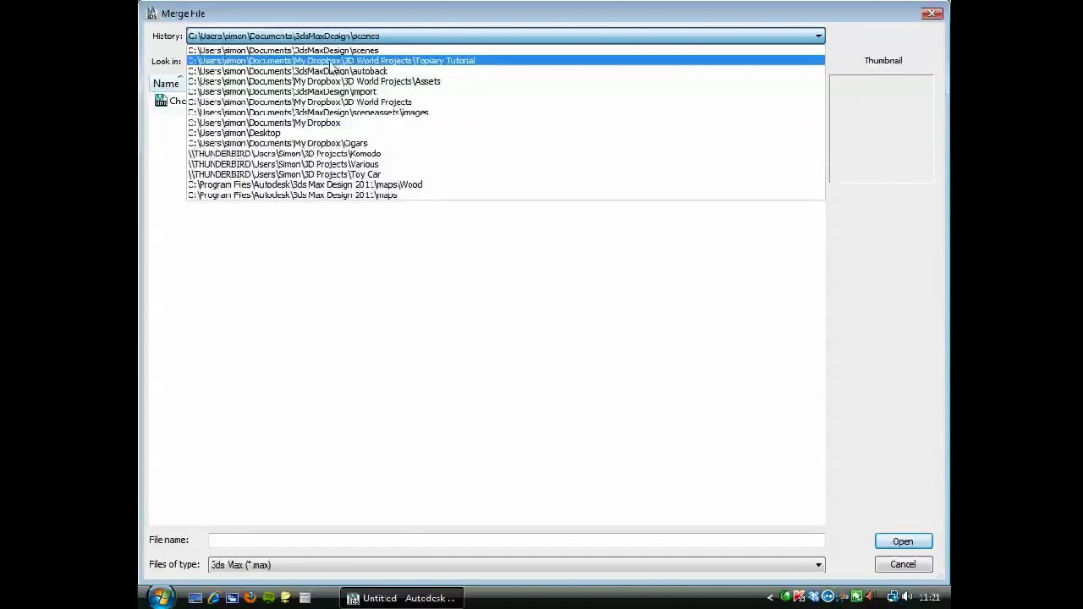
click(332, 61)
click(377, 118)
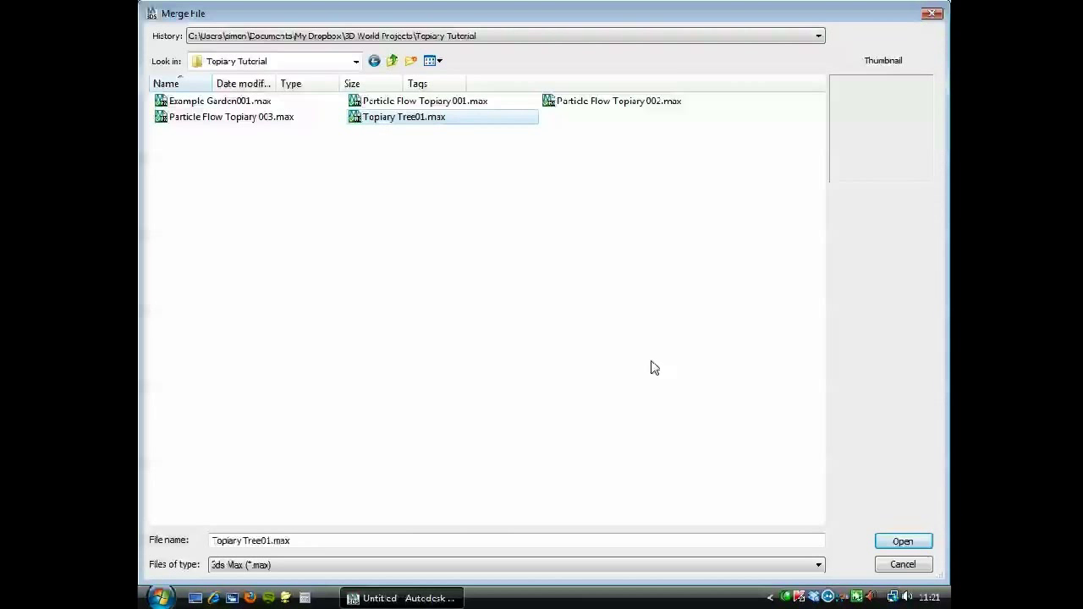
click(902, 541)
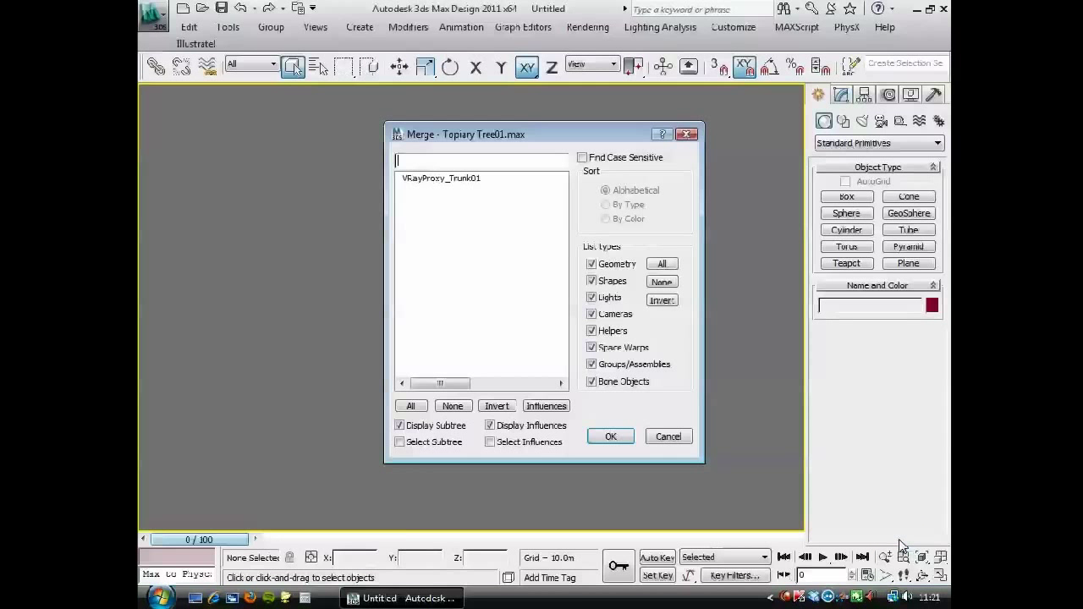
click(457, 178)
click(612, 439)
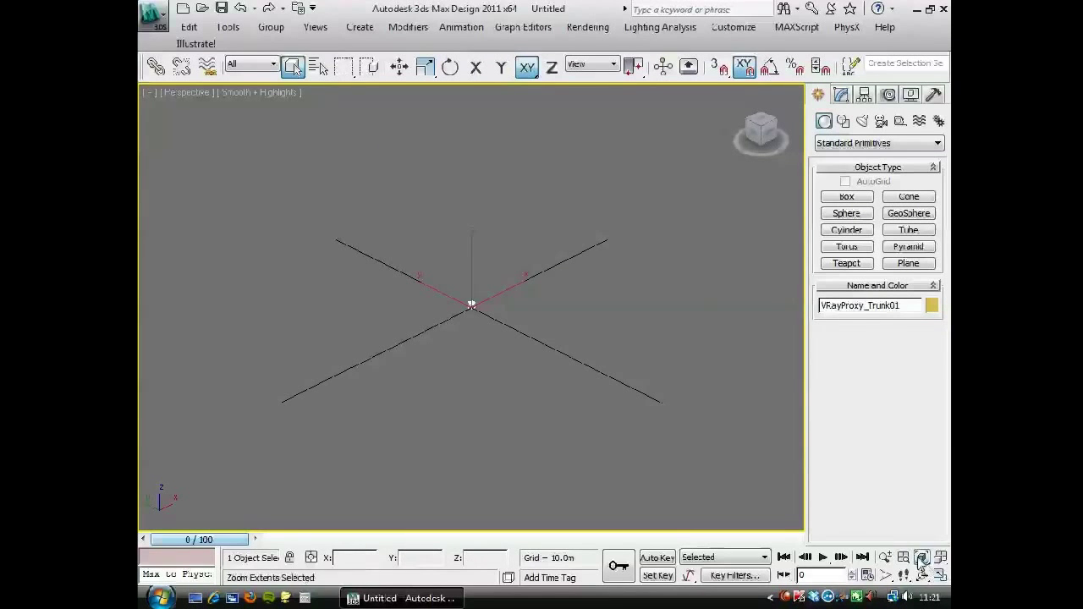
Zoom extents on the merged VRayProxy_Trunk01 tree, orbit around it, then show recent documents
key(z)
alt+middle_drag(447, 412, 414, 360)
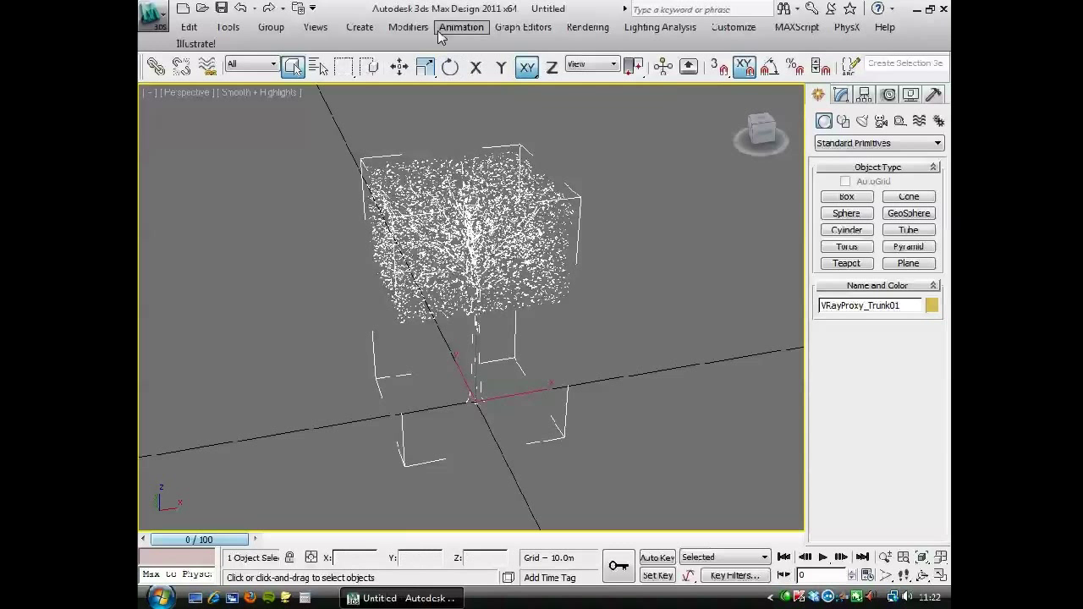
click(153, 15)
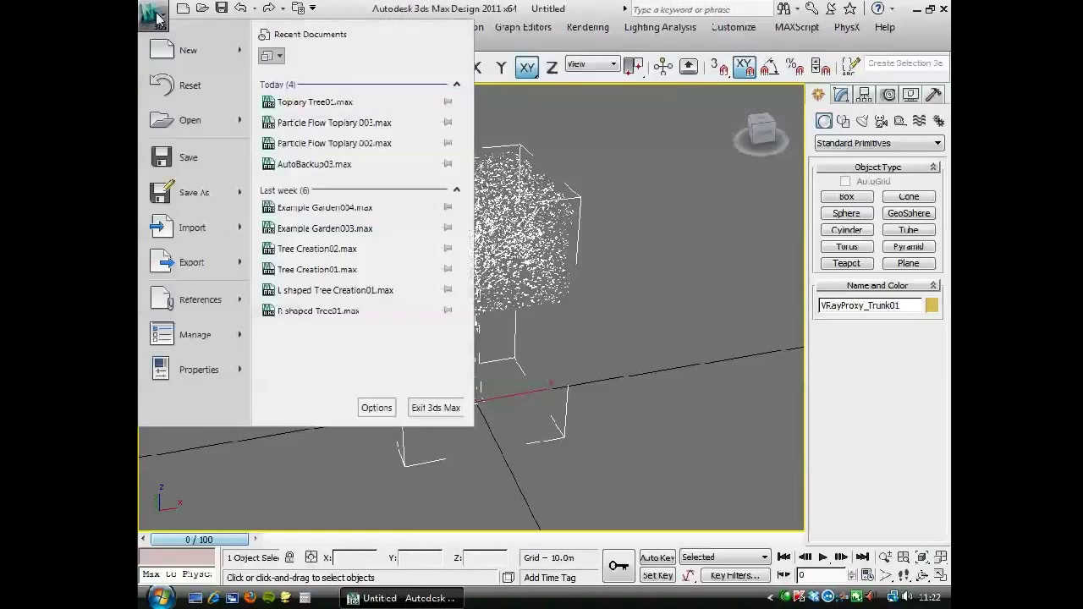